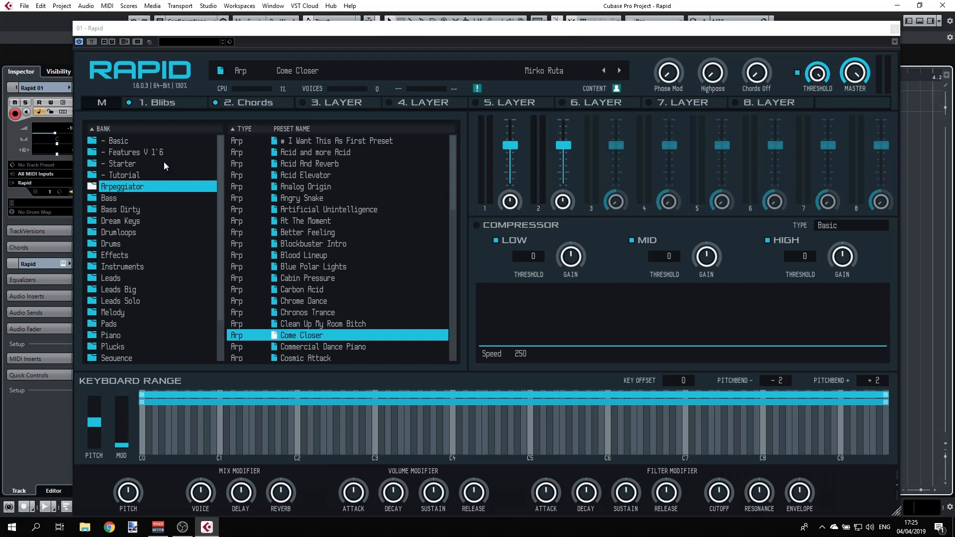
Step: Split the keyboard range at about C4, with the Blibs layer below it and the Chords layer above
click(189, 104)
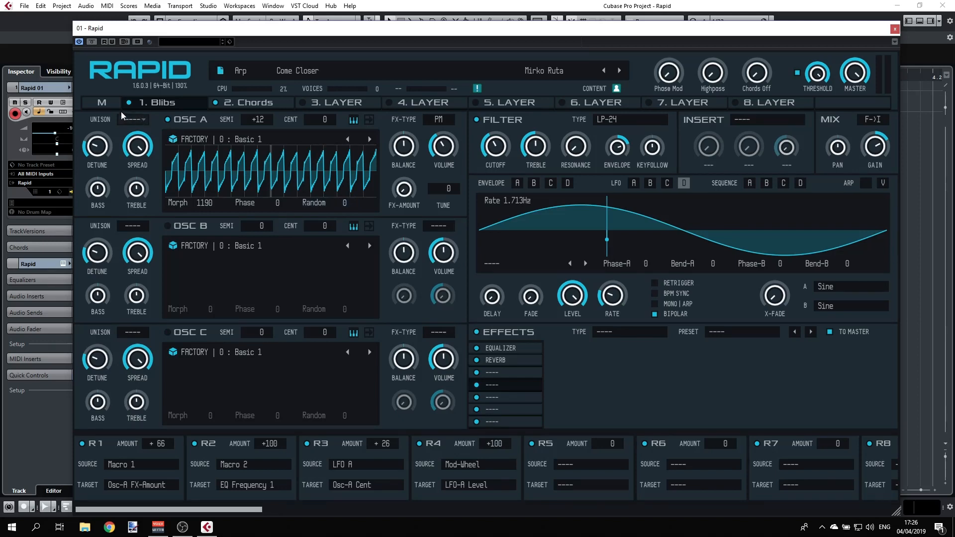
click(100, 103)
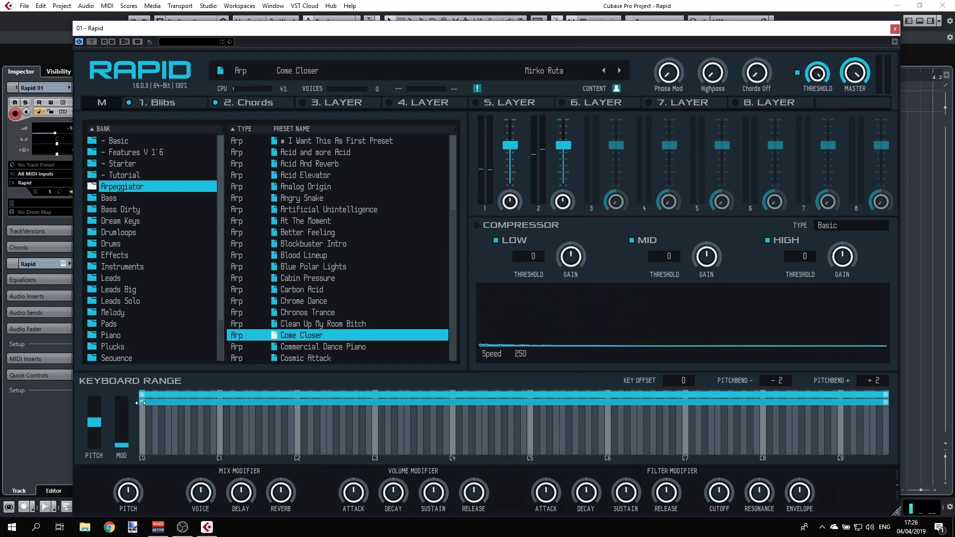
drag(141, 404, 459, 406)
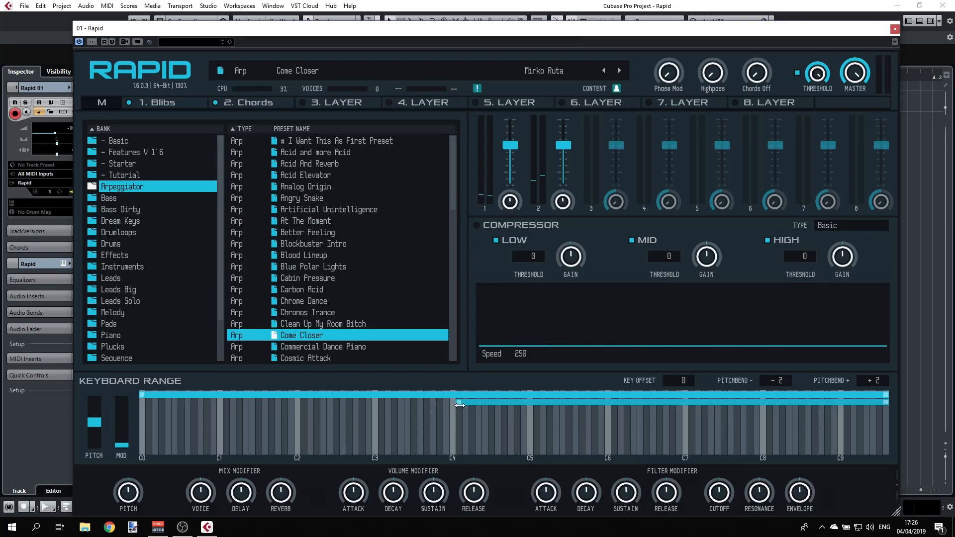
drag(885, 394, 450, 402)
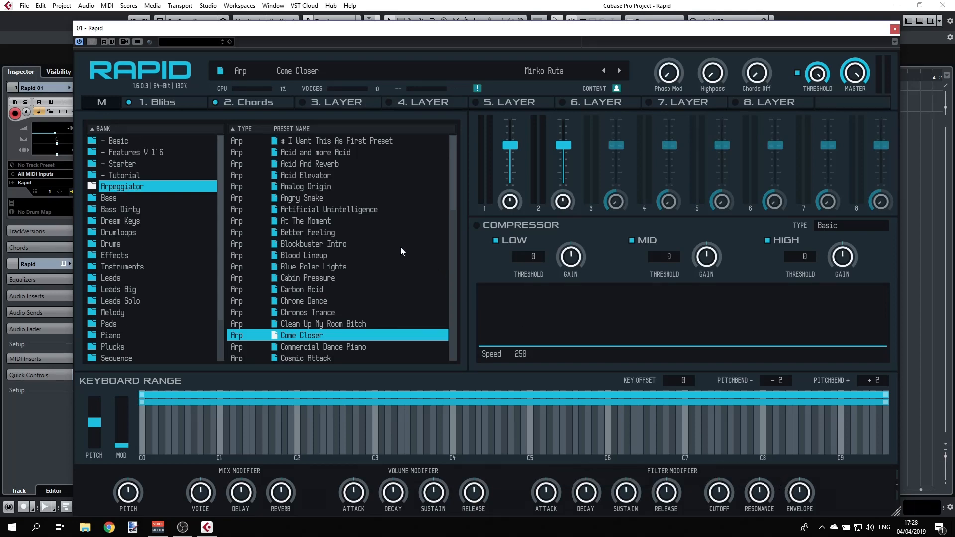
Step: Load the factory wavetable 93 : Love 1 into oscillator A of the Blibs layer
click(169, 103)
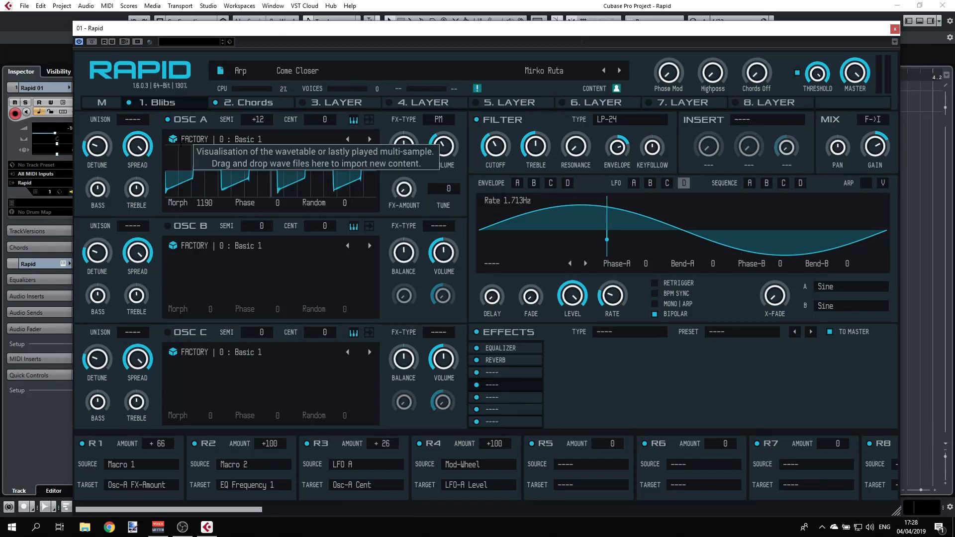
click(173, 140)
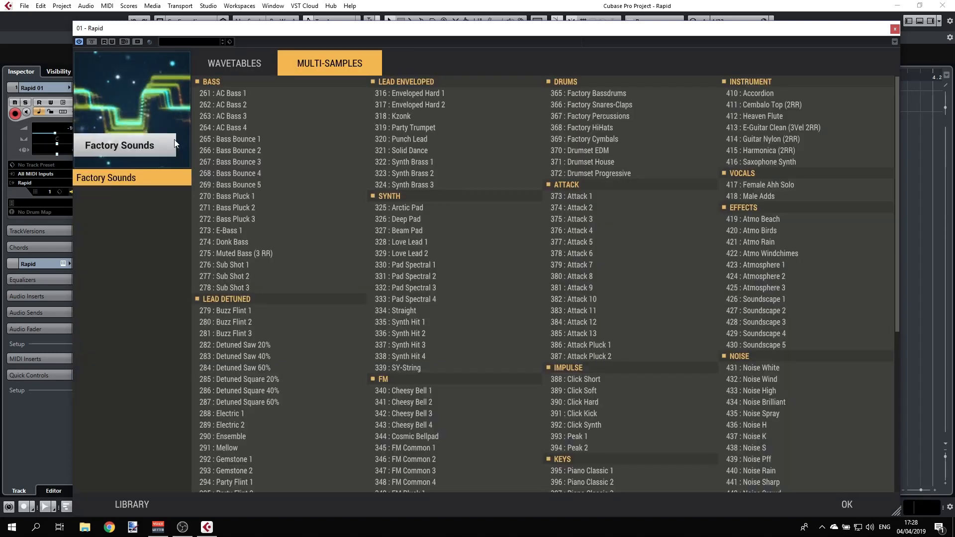
click(243, 70)
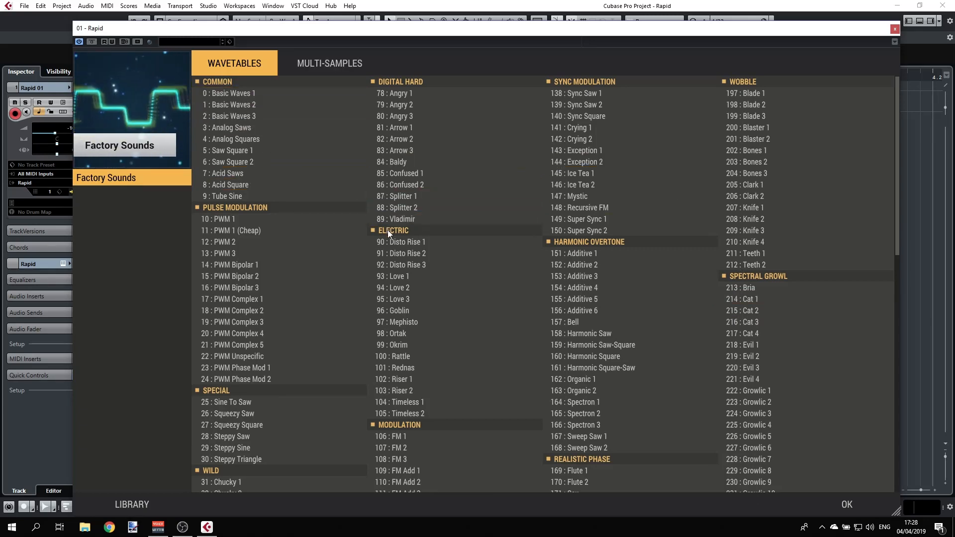
double_click(411, 275)
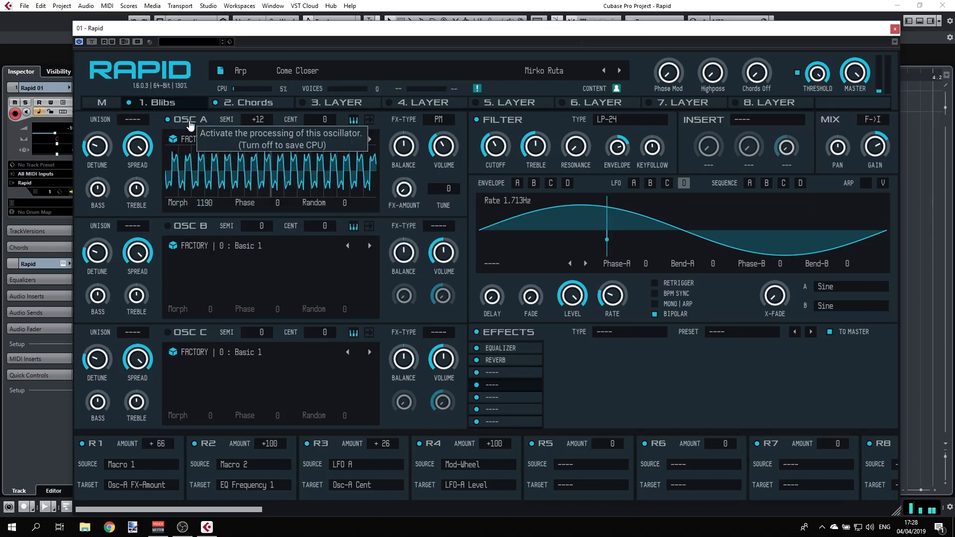
Step: Switch off the Chords layer and set oscillator A to 0 semitones with a wavetable morph of about 6220
click(216, 103)
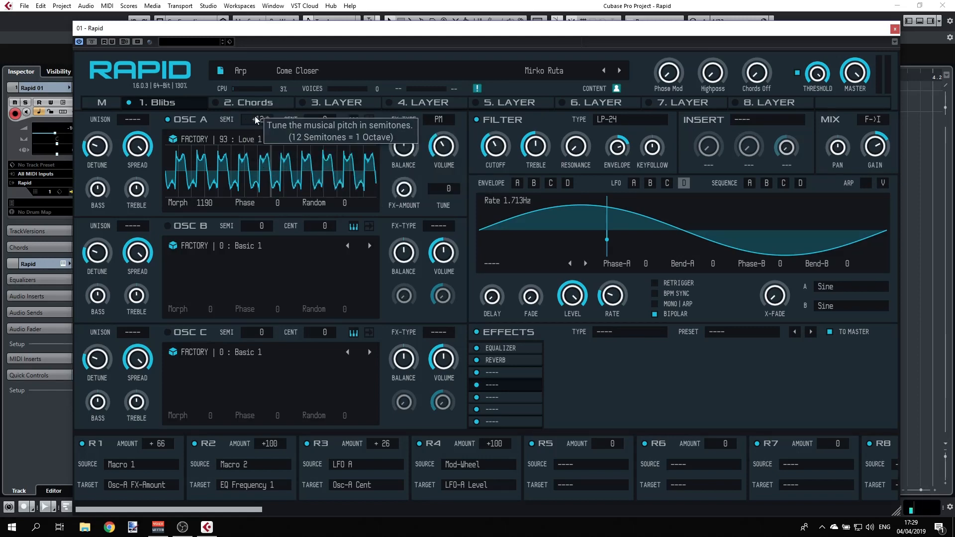
drag(257, 120, 257, 156)
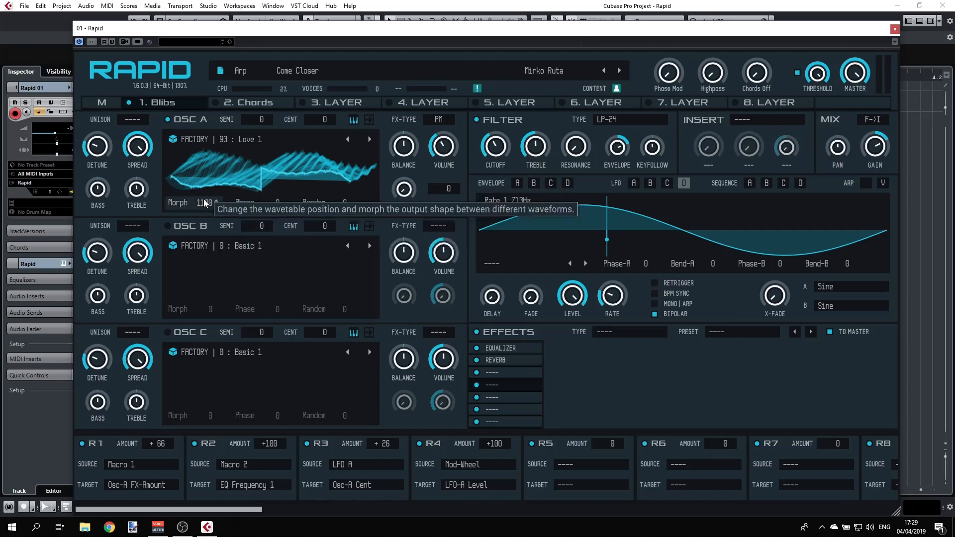
drag(209, 201, 208, 159)
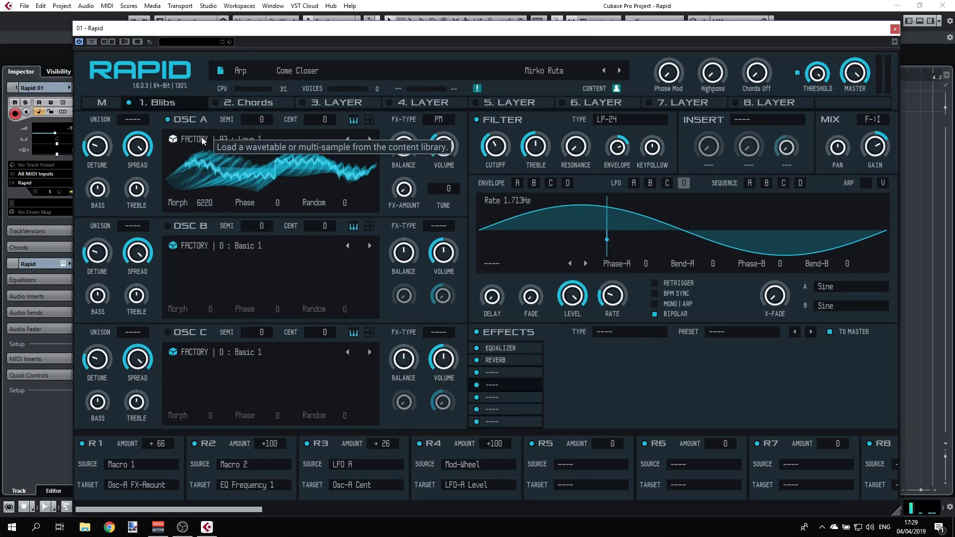
Step: Give oscillator A four unison voices with reduced spread and raised bass and treble, and move its morph to about 7260
click(133, 120)
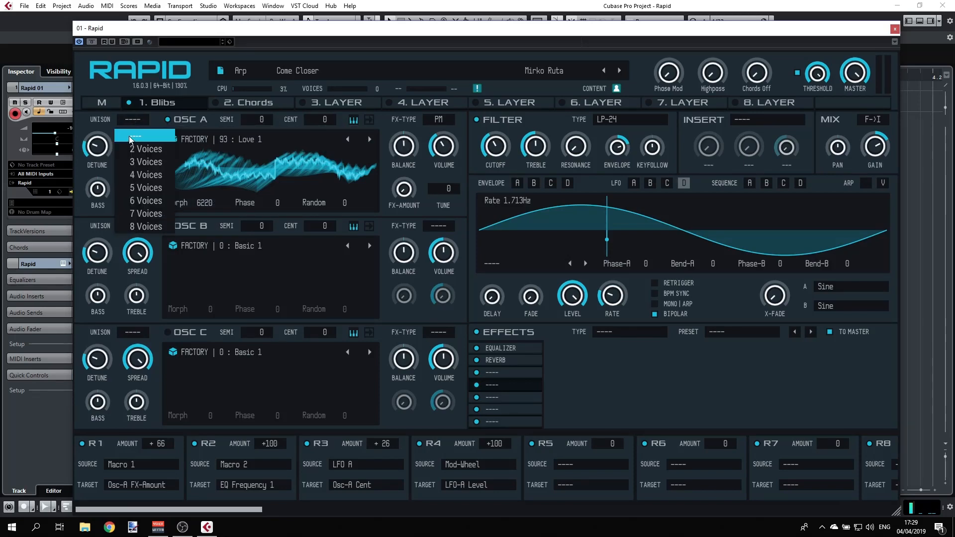
click(147, 174)
drag(138, 151, 138, 140)
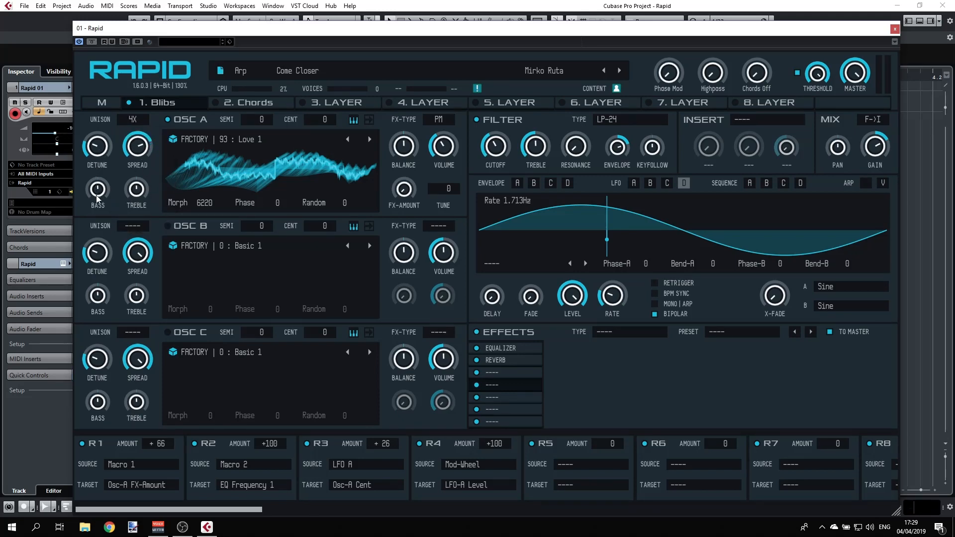
drag(132, 193, 103, 201)
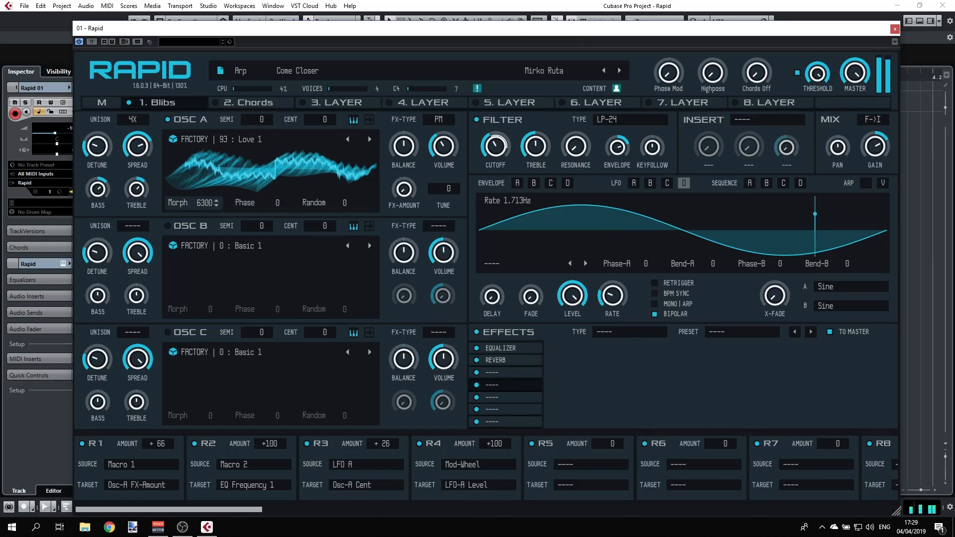
drag(204, 202, 204, 197)
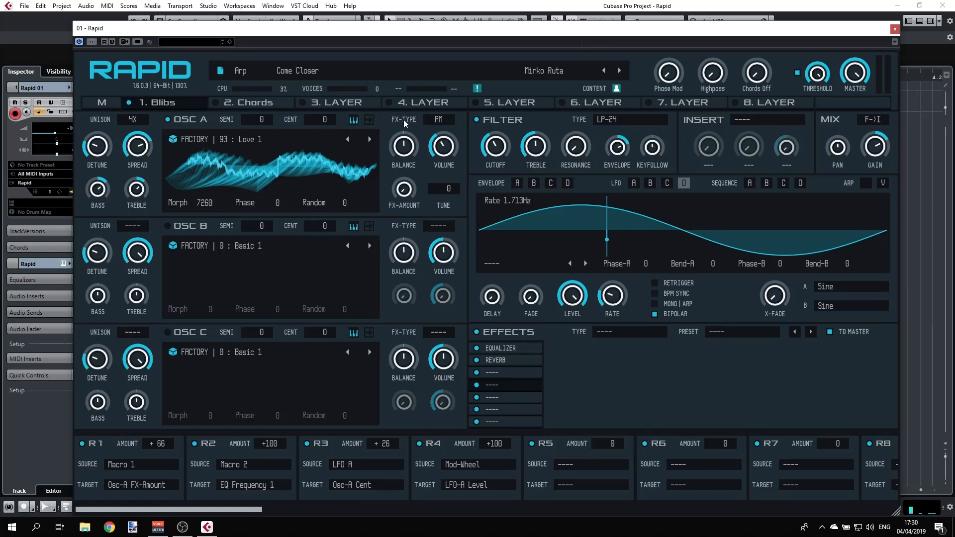
Step: Try Ring Modulation with a raised amount and Asymmetric Clip as oscillator A's effect type
click(443, 121)
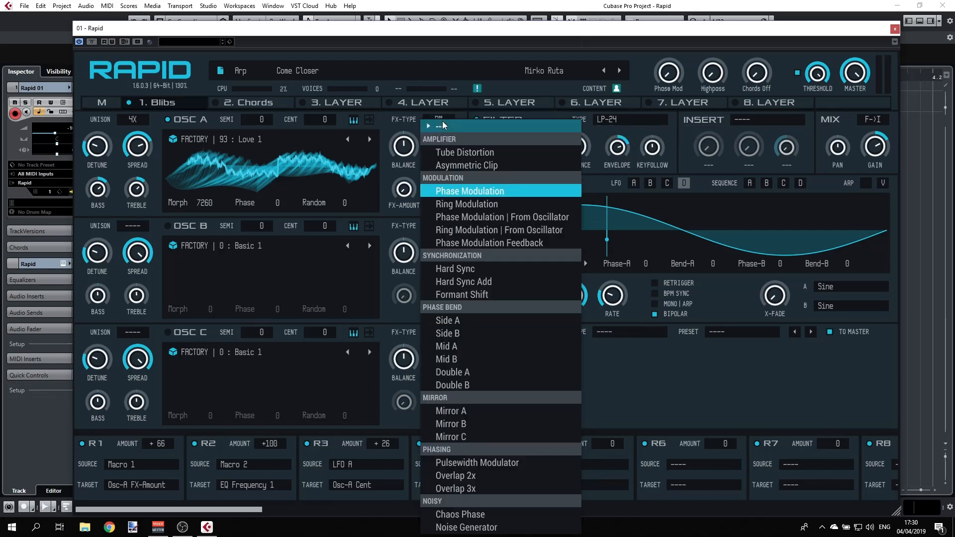
click(466, 205)
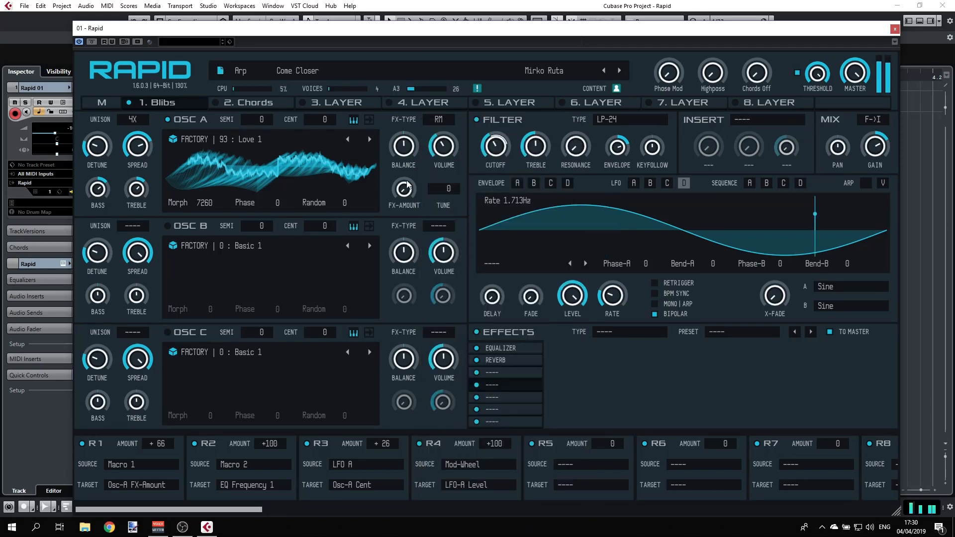
drag(407, 184, 426, 189)
drag(407, 189, 432, 197)
click(442, 120)
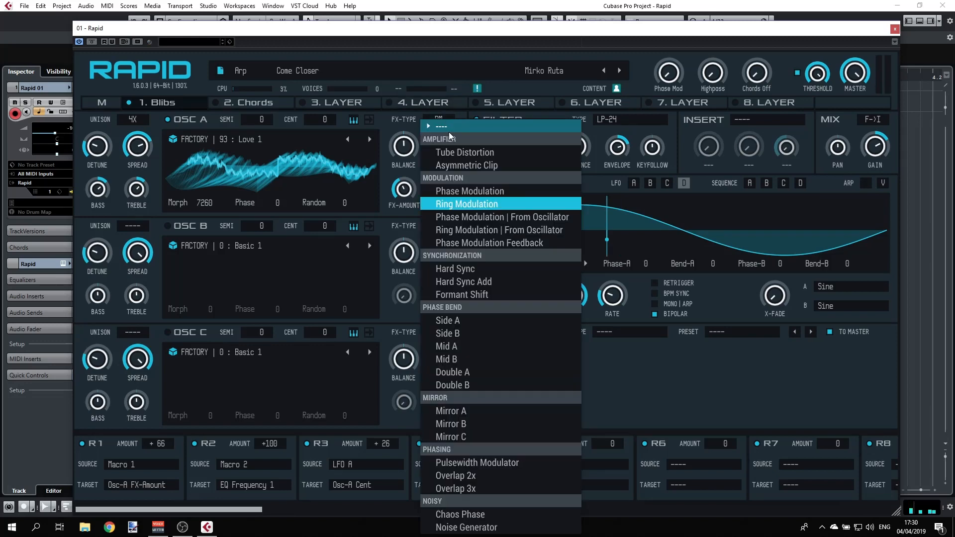
click(458, 168)
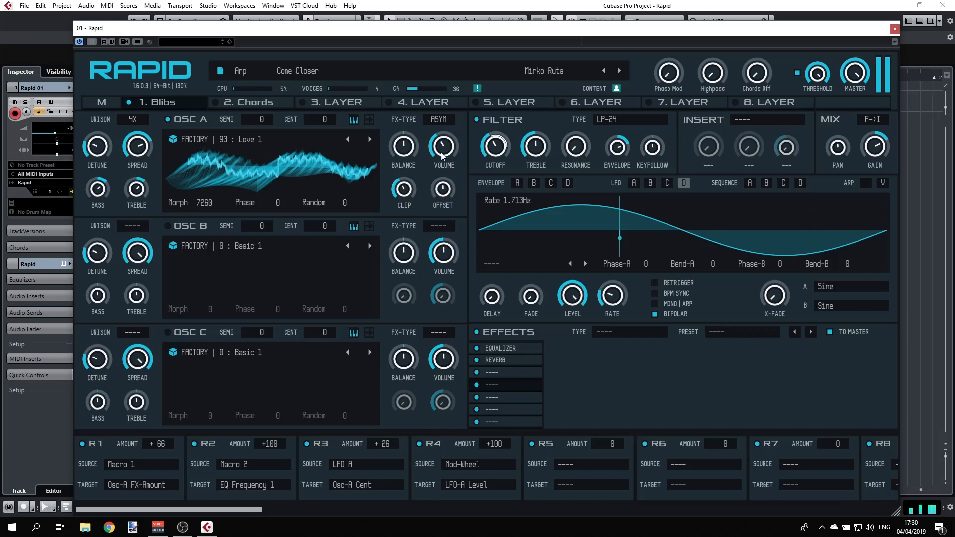
Step: Set oscillator A's effect type to Mirror A and lower the oscillator's volume
click(444, 120)
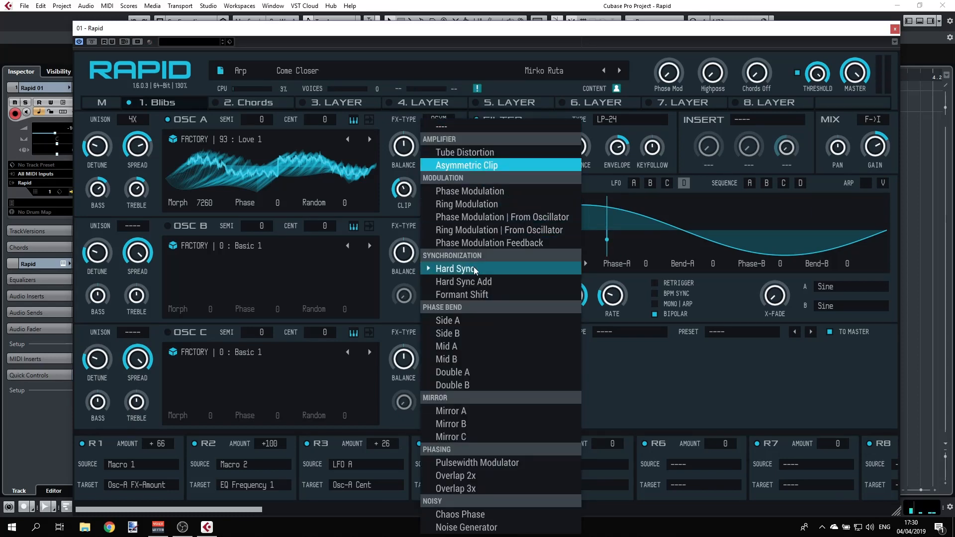
click(463, 410)
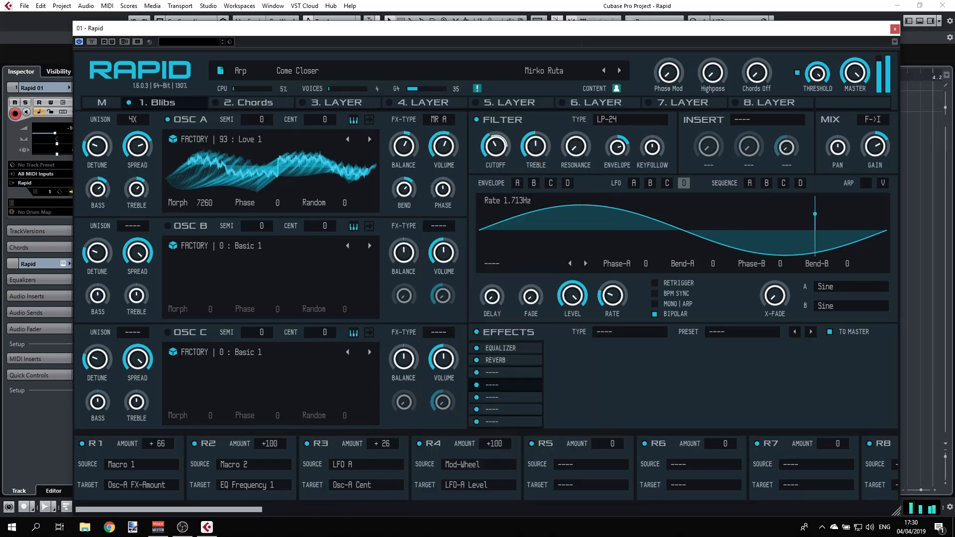
drag(450, 148, 443, 151)
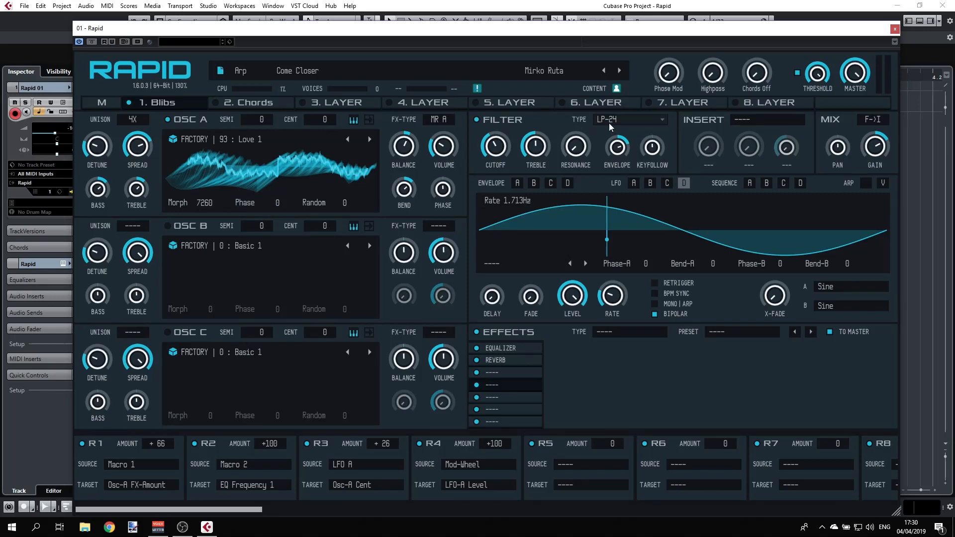
Step: Set the Blibs layer's filter type to Formant A, raise its intensity and adjust the cutoff
click(626, 119)
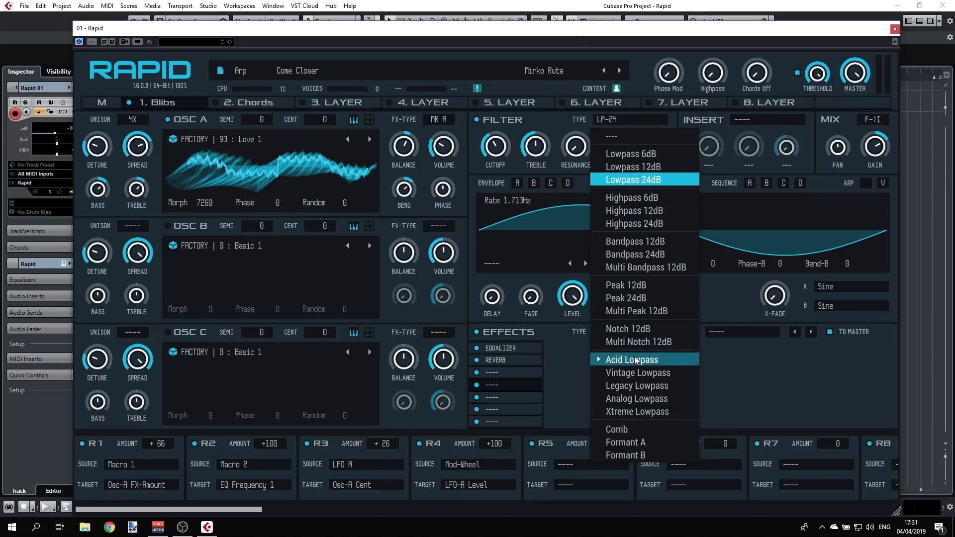
click(611, 445)
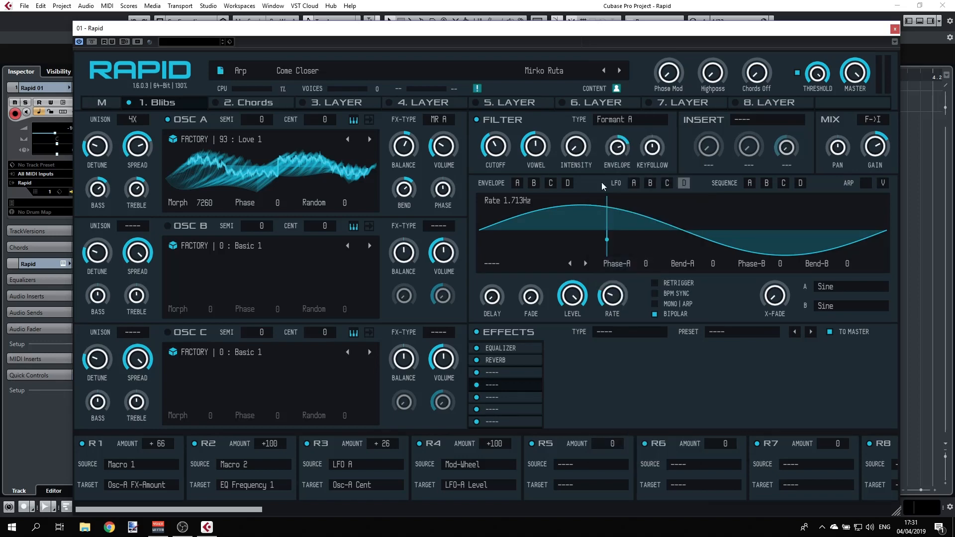
drag(577, 148, 577, 116)
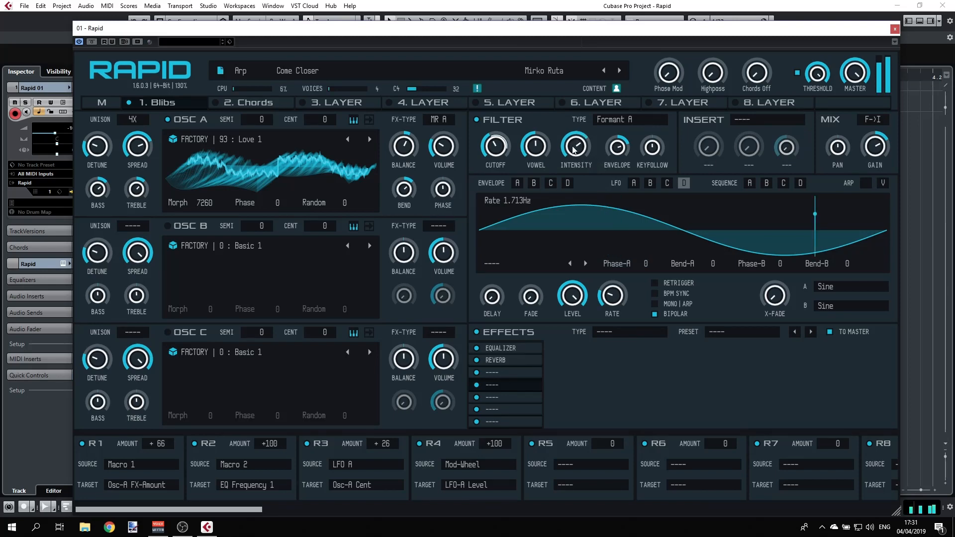
drag(496, 151, 496, 124)
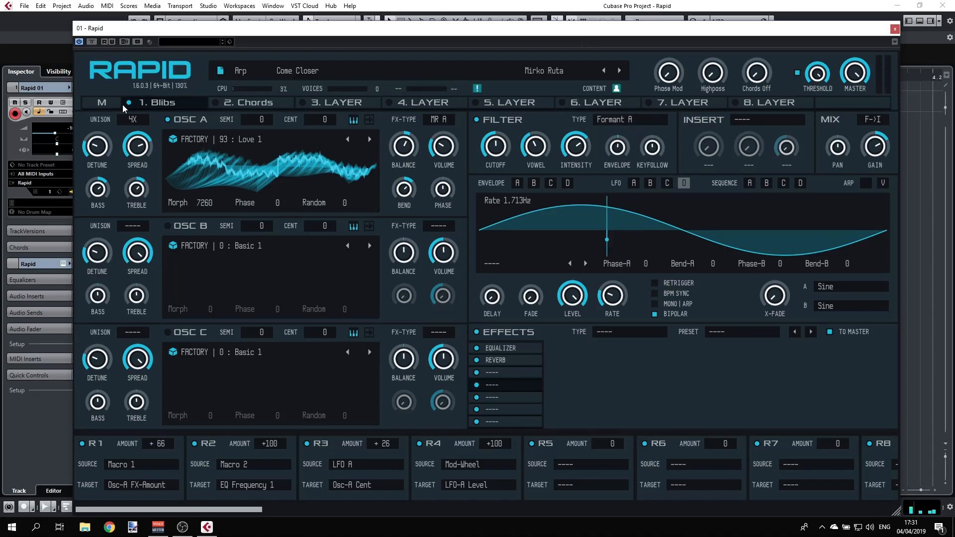
Step: Load the Square preset from the Basic bank
click(107, 101)
click(125, 141)
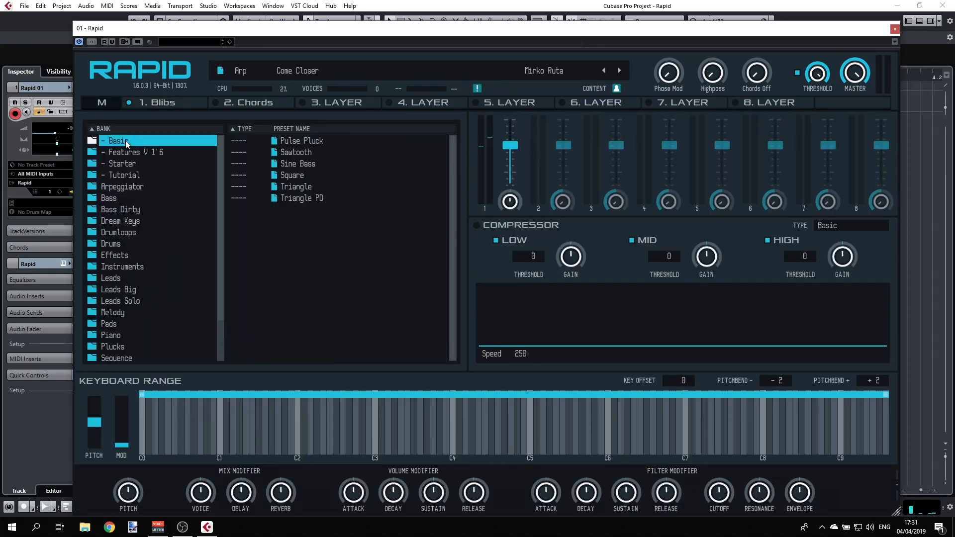
double_click(291, 175)
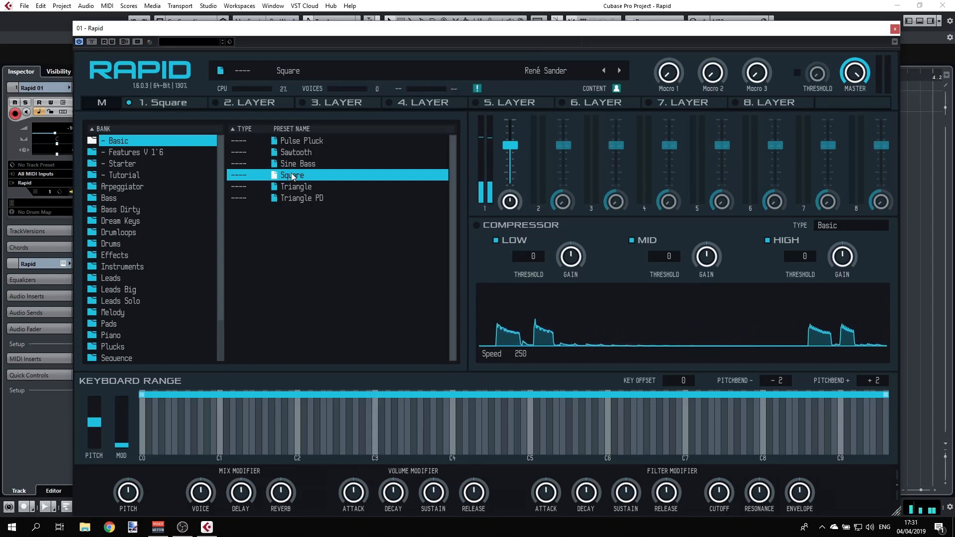
Step: In the Square layer, keep the LP-12 filter active and raise its treble and resonance
click(168, 103)
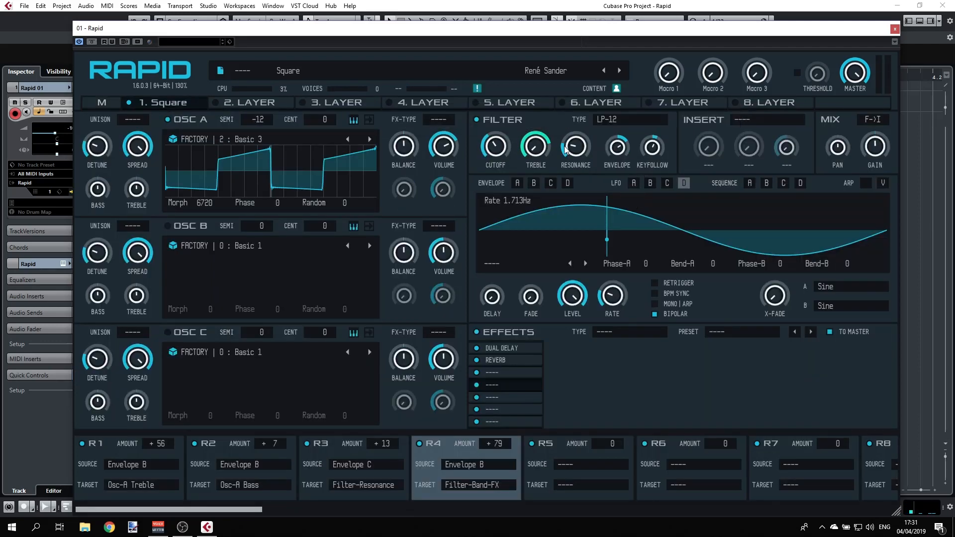
click(476, 121)
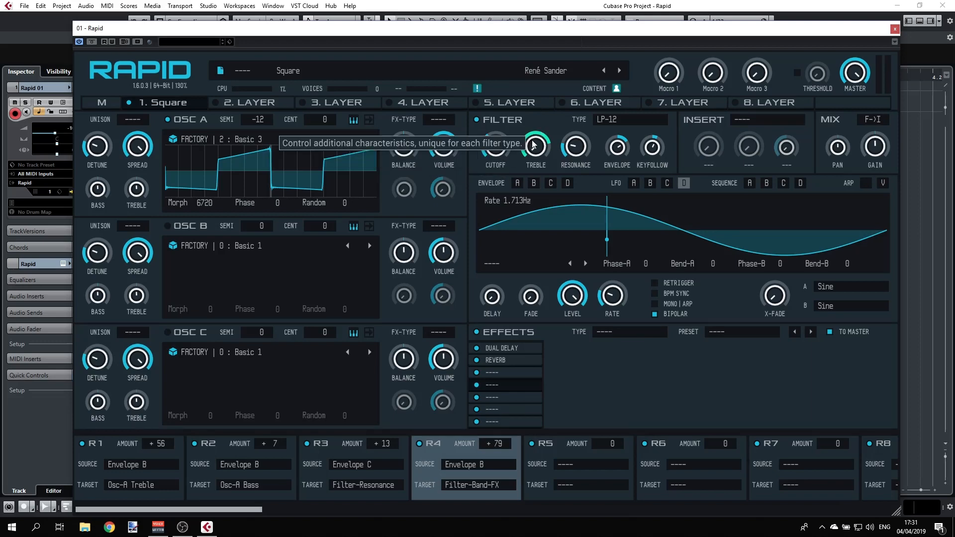
drag(533, 145, 617, 155)
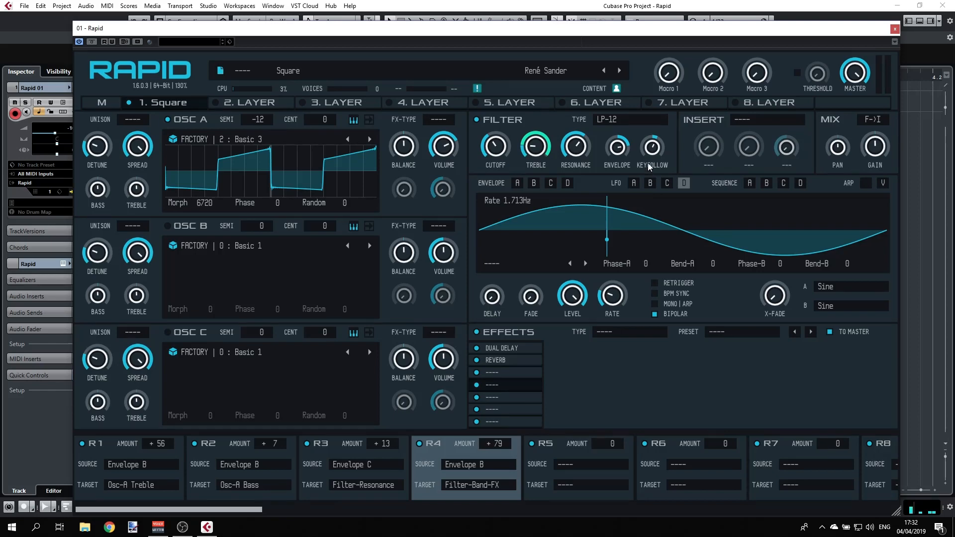
Step: Add an Overdrive insert effect to the Square layer with a reduced mix, and open the filter and insert order options
click(745, 121)
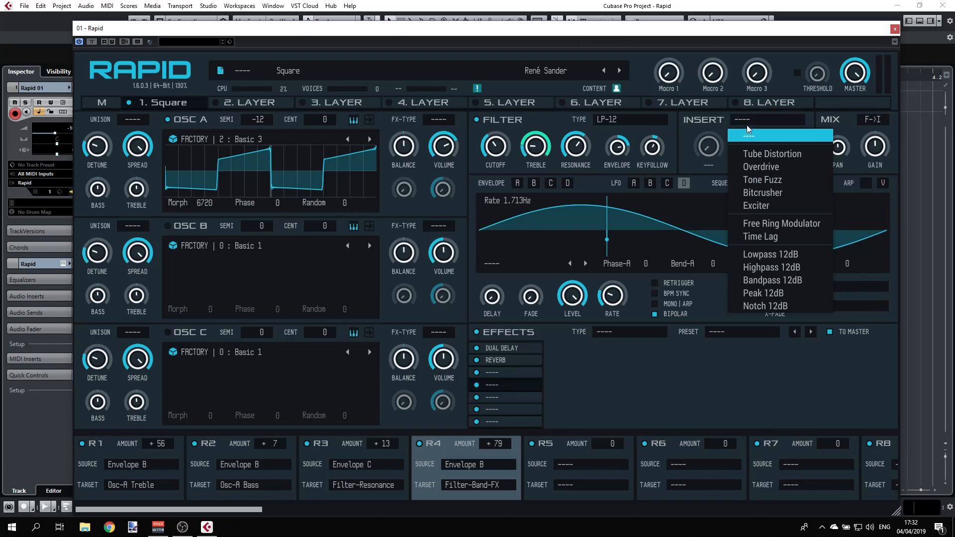
click(766, 166)
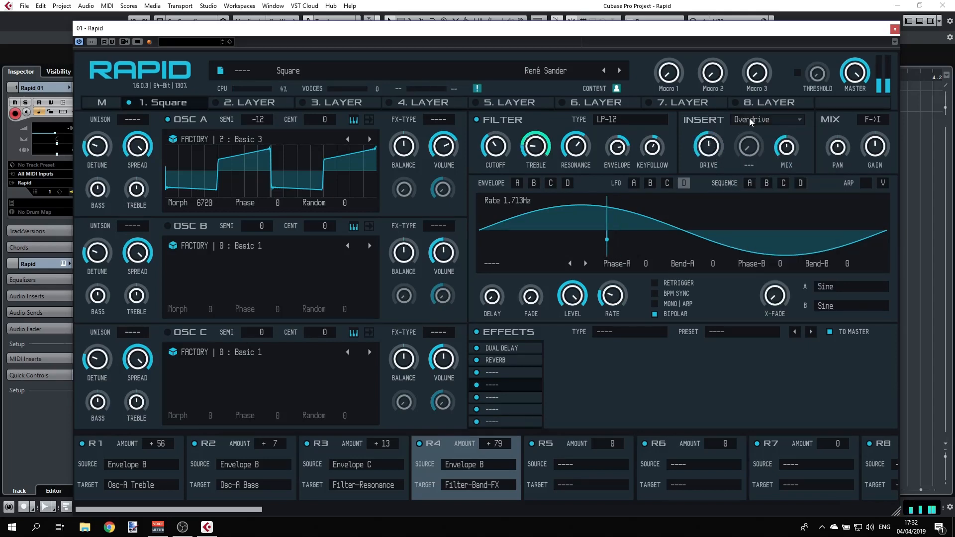
drag(789, 147, 789, 139)
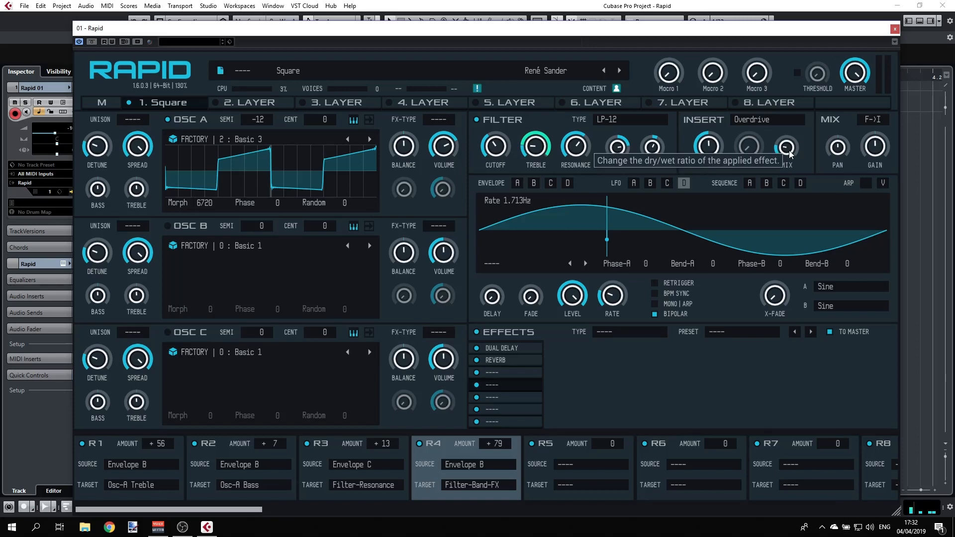
click(878, 119)
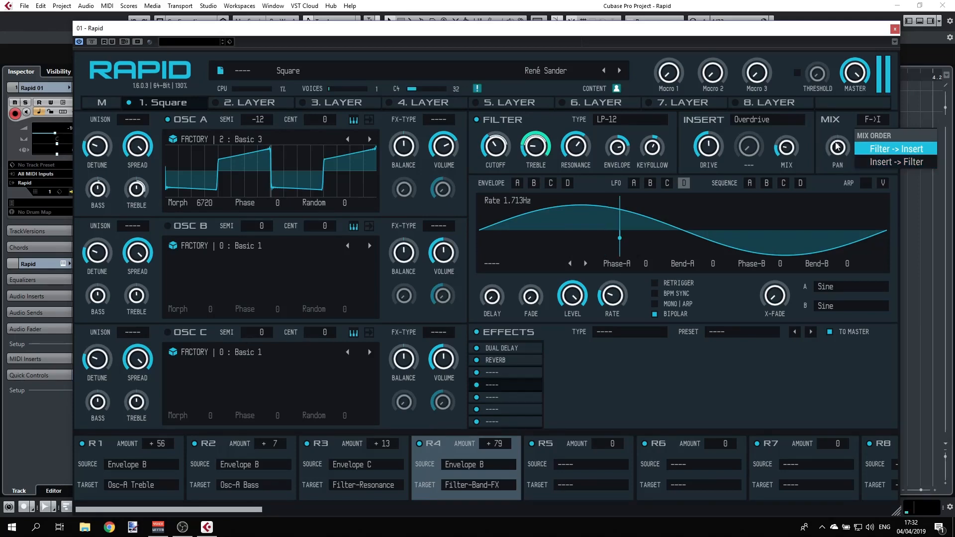
Step: Dismiss the mix order options, then look at the LFO B and Sequence A modulator settings
mouse_move(837, 146)
mouse_down()
mouse_move(837, 175)
mouse_move(837, 104)
mouse_move(838, 149)
mouse_up()
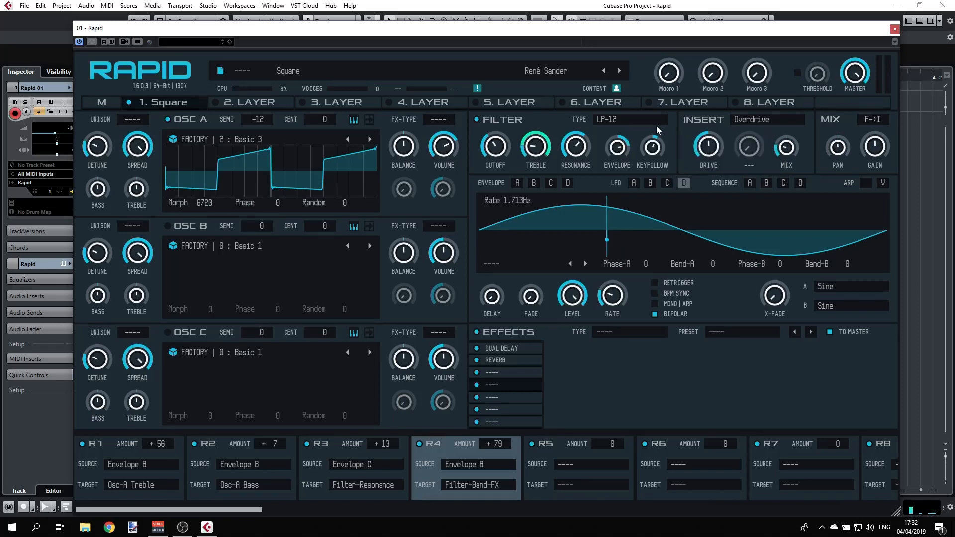
click(377, 138)
click(750, 183)
click(650, 184)
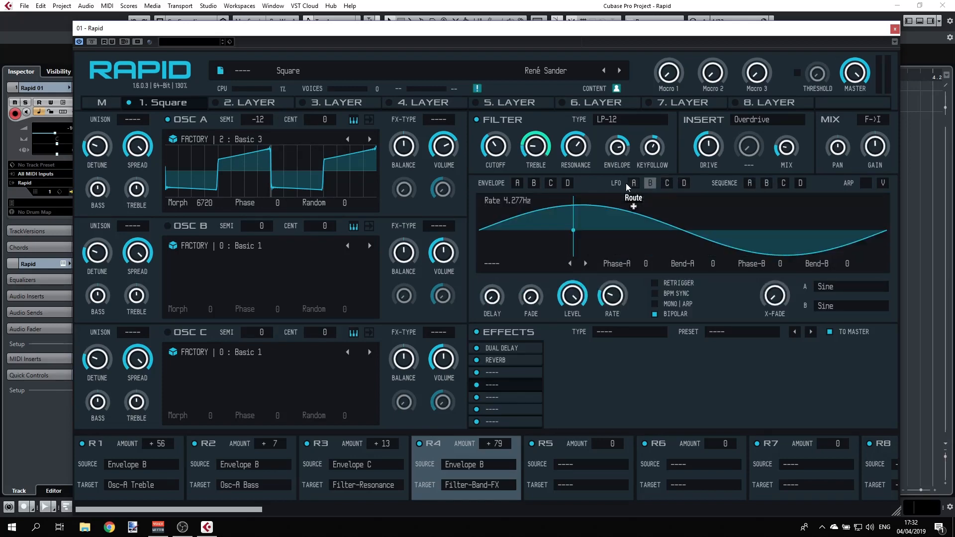
click(750, 183)
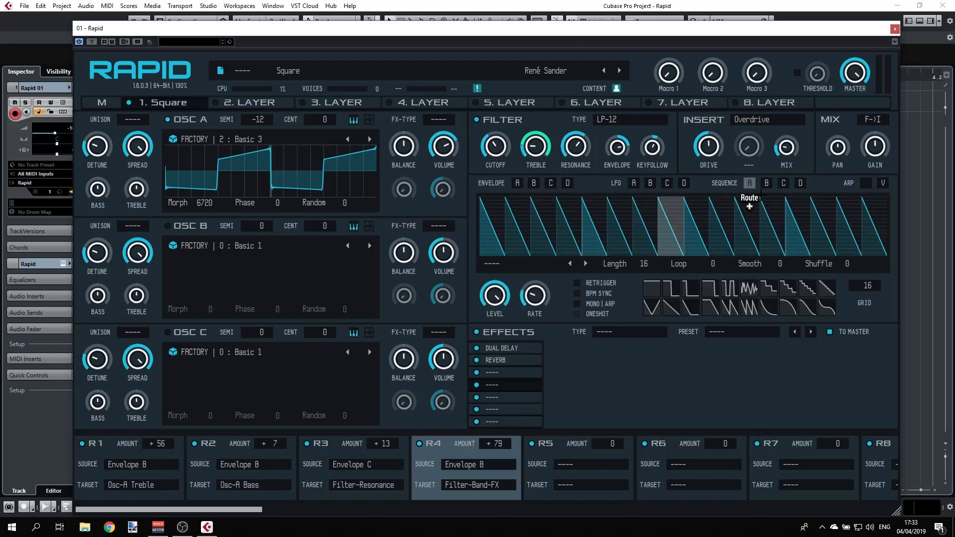
Step: View the arpeggiator settings and set the voicing waveform display's speed to 253
click(866, 184)
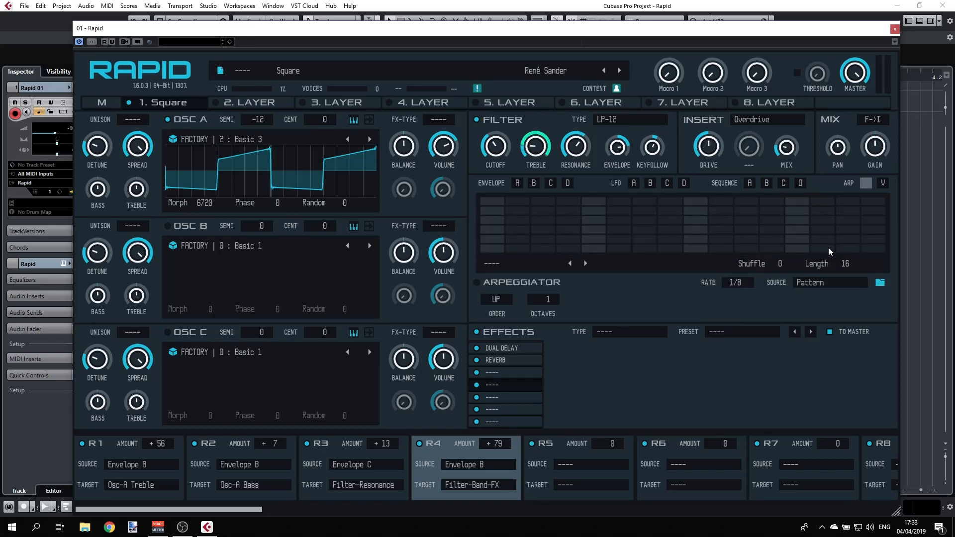
click(883, 184)
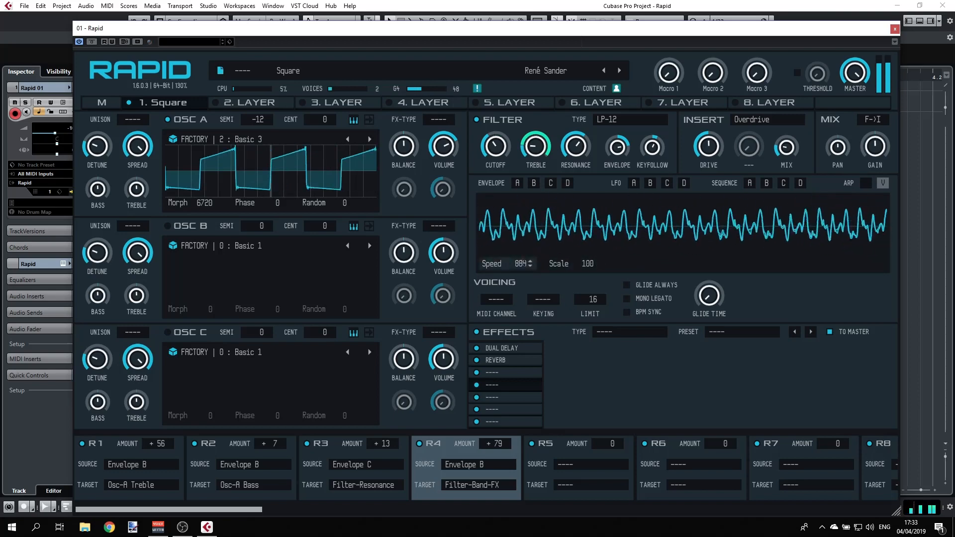
drag(528, 262, 521, 256)
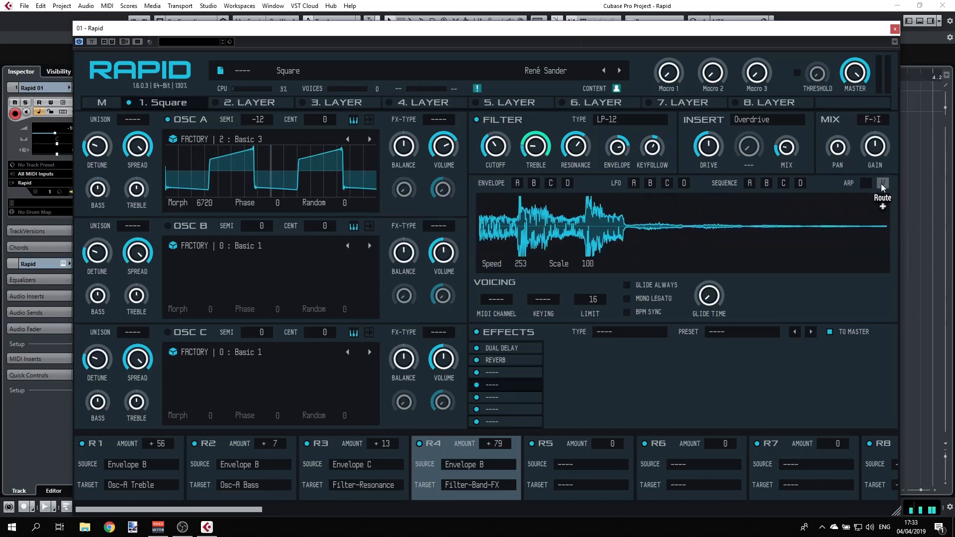
Step: Show Osc A's wavetable in 3D and route LFO A to its Morph at 0.26 Hz with an amount of -67
click(516, 182)
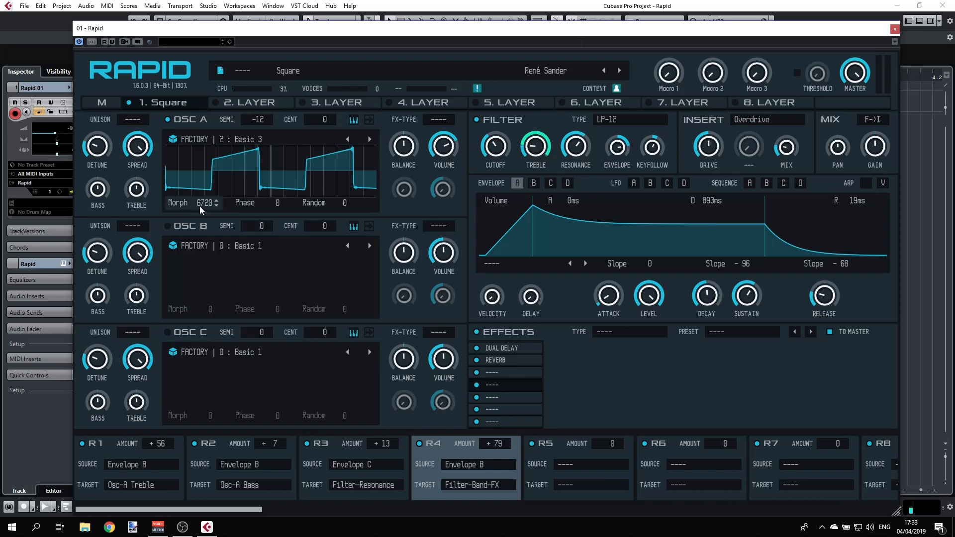
click(257, 171)
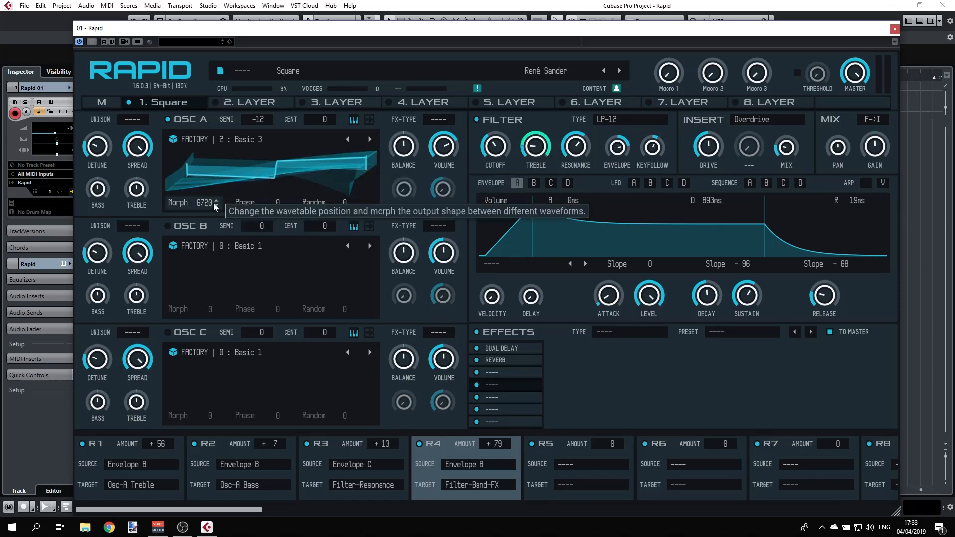
click(632, 184)
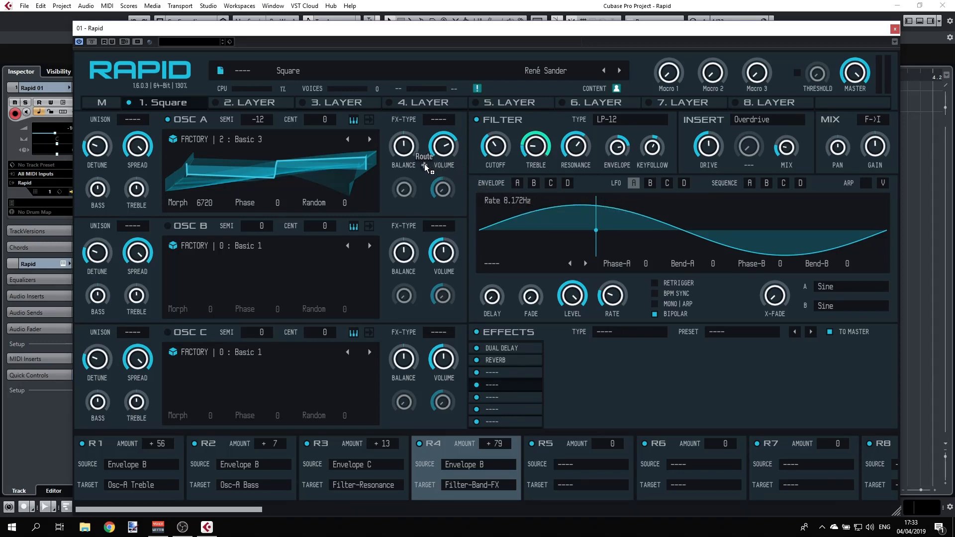
drag(425, 164, 257, 190)
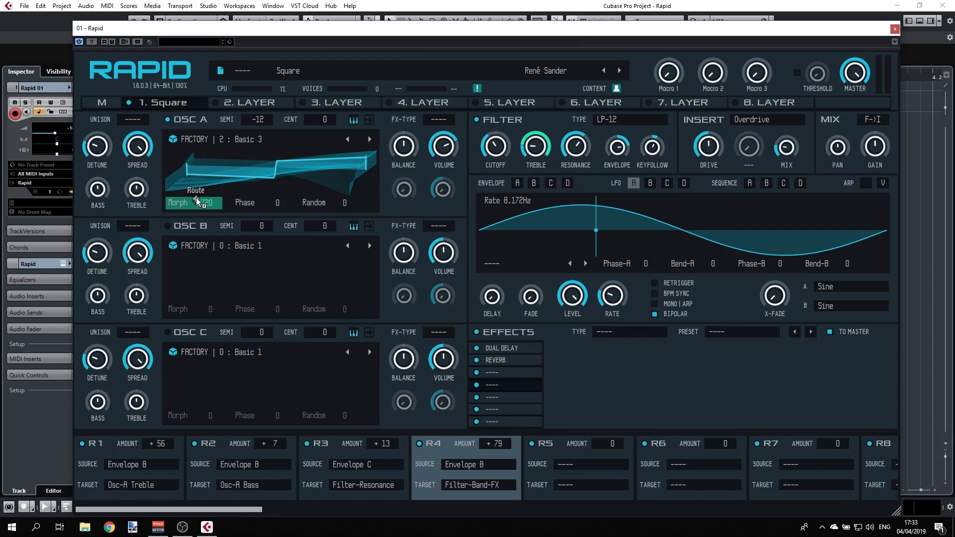
drag(196, 198, 196, 199)
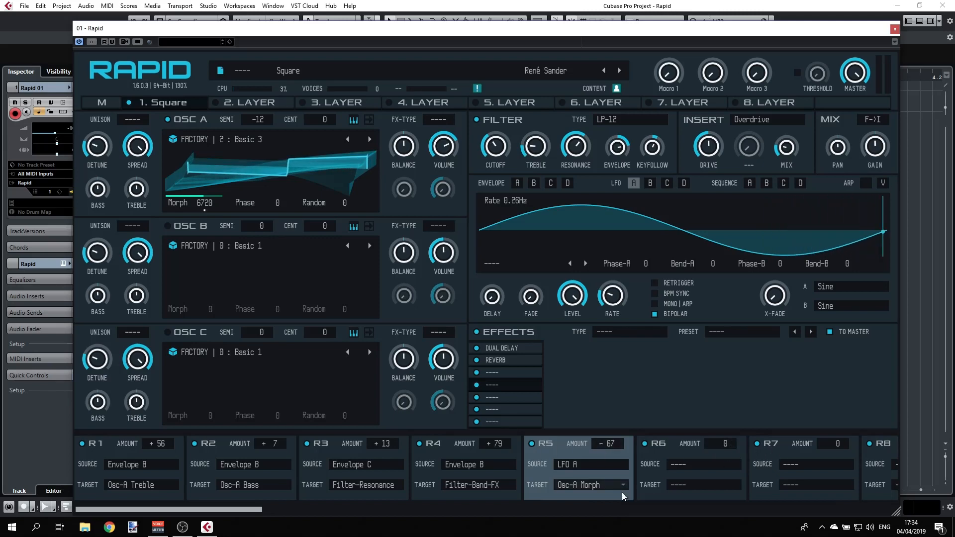
Step: Set Osc A's Morph to 6830 and the amount of its LFO A routing to +30
mouse_move(266, 511)
mouse_down()
mouse_move(921, 499)
mouse_move(730, 518)
mouse_move(268, 504)
mouse_up()
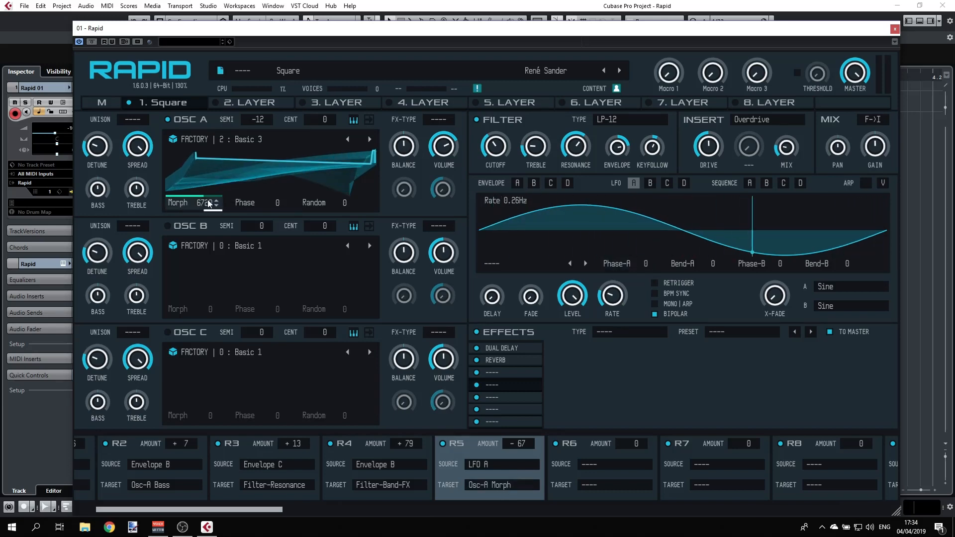
drag(209, 203, 209, 198)
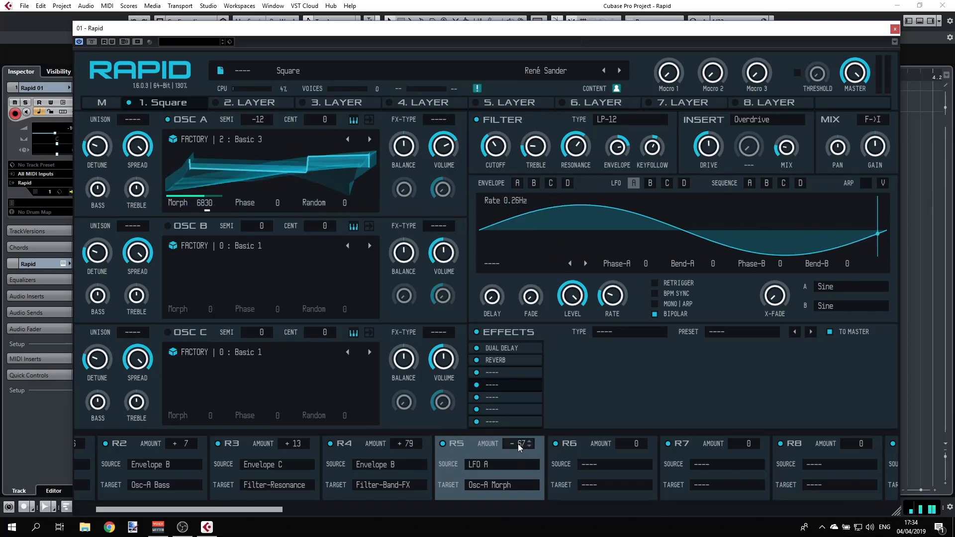
drag(518, 442, 518, 385)
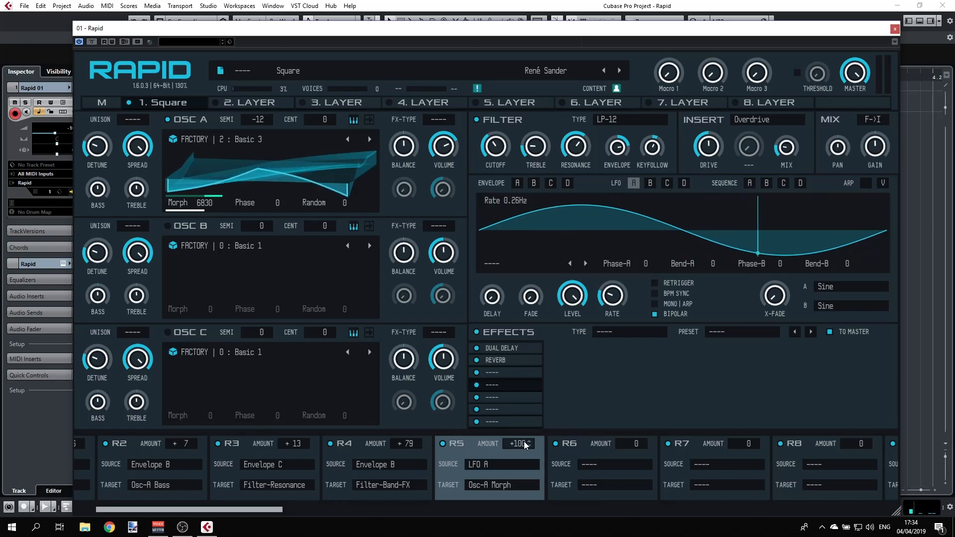
drag(524, 441, 524, 475)
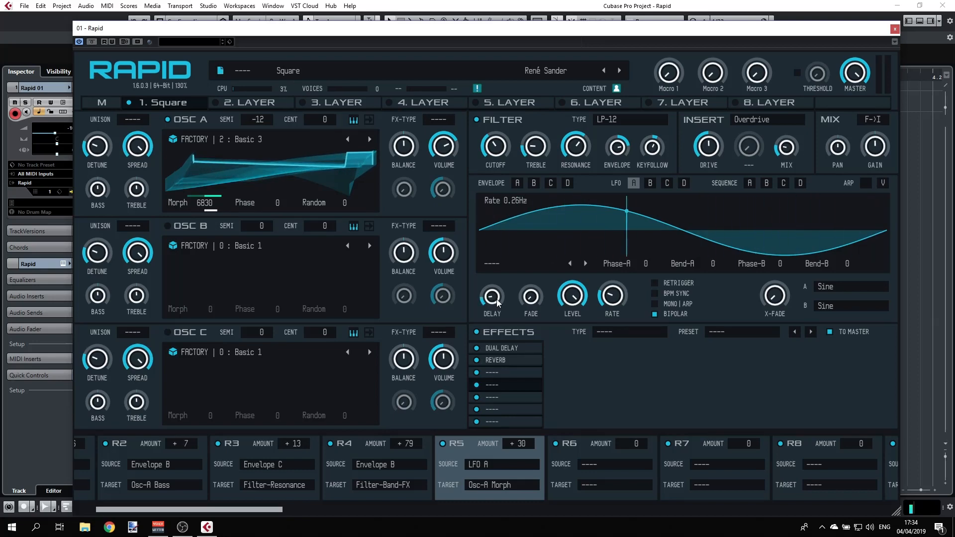
Step: Add some delay and fade to LFO A, reduce its level and turn off Bipolar
drag(523, 300, 572, 318)
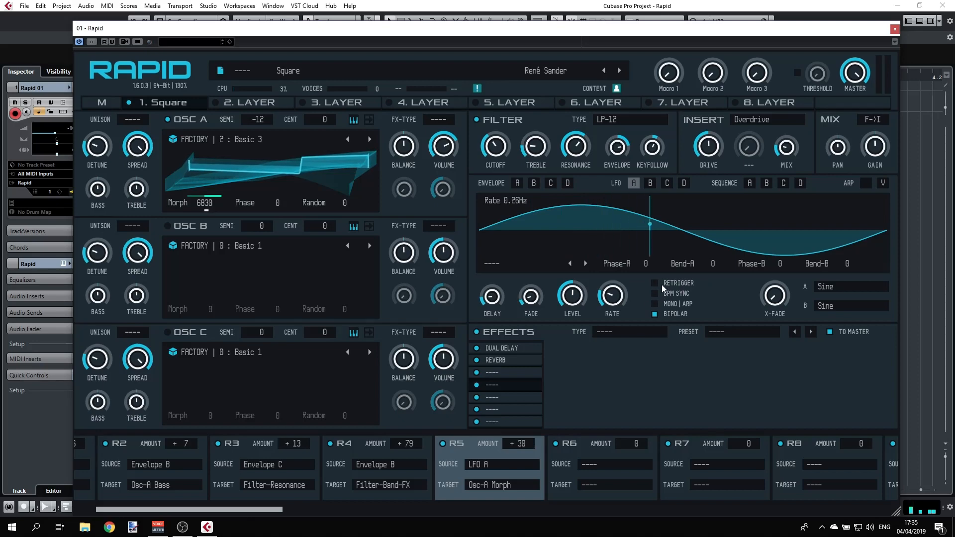
click(649, 319)
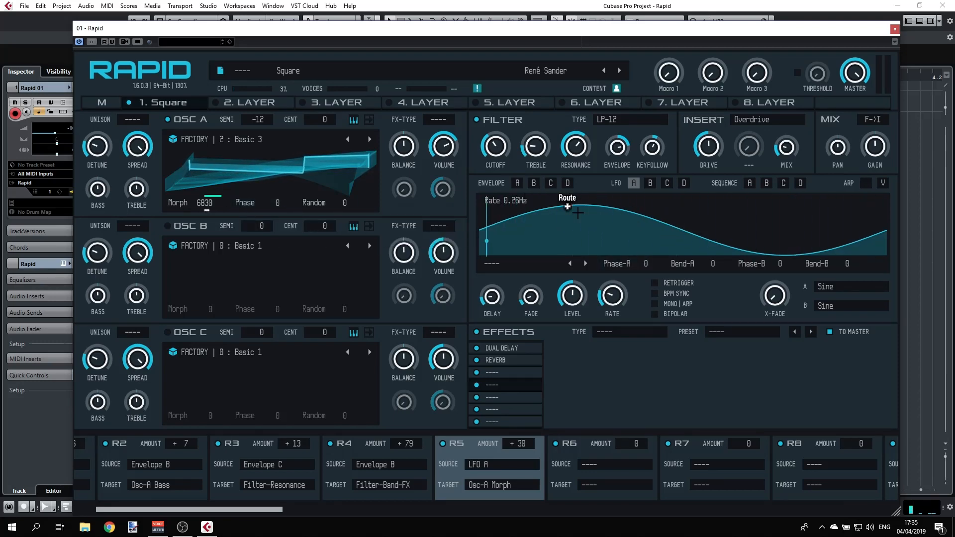
Step: Route LFO B to the filter cutoff at 0.26 Hz with Bipolar off and an amount of -39
click(650, 183)
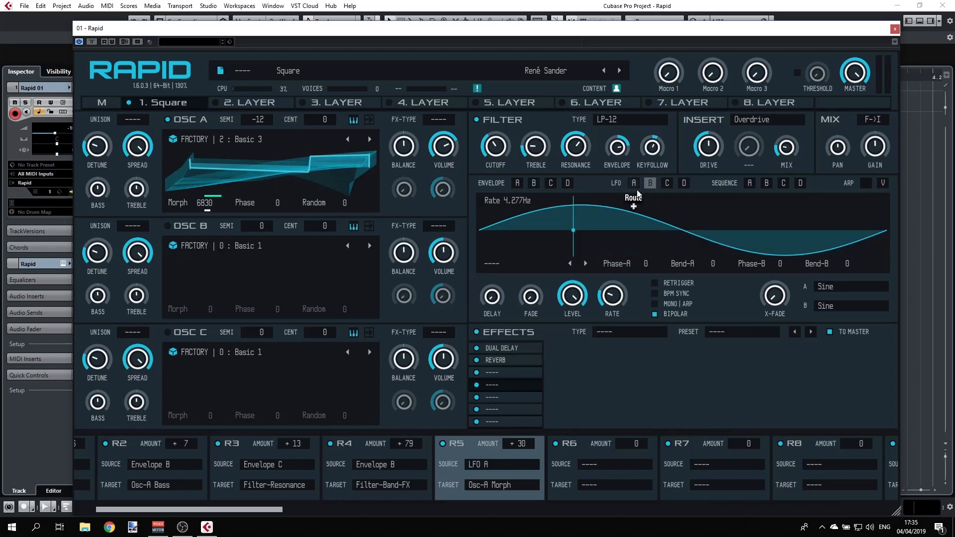
drag(651, 190, 496, 148)
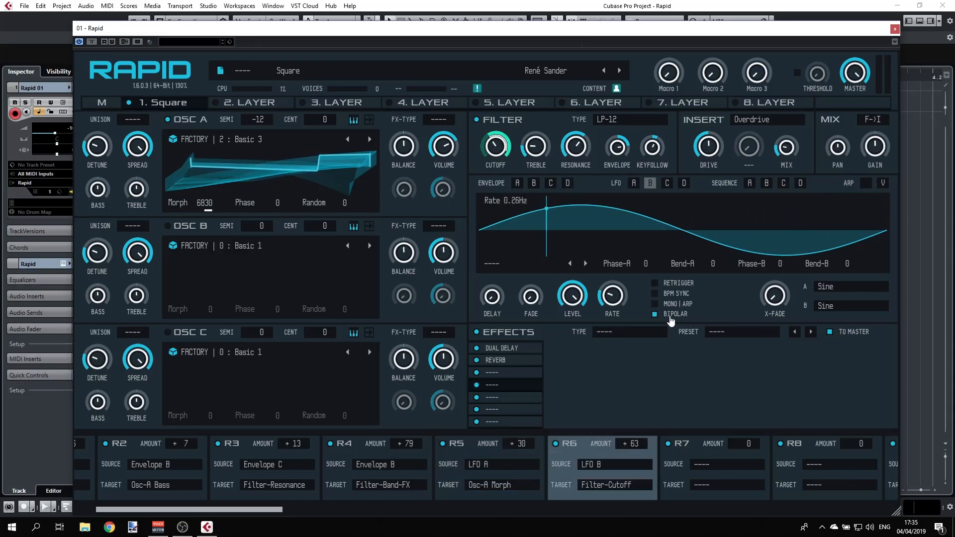
click(656, 315)
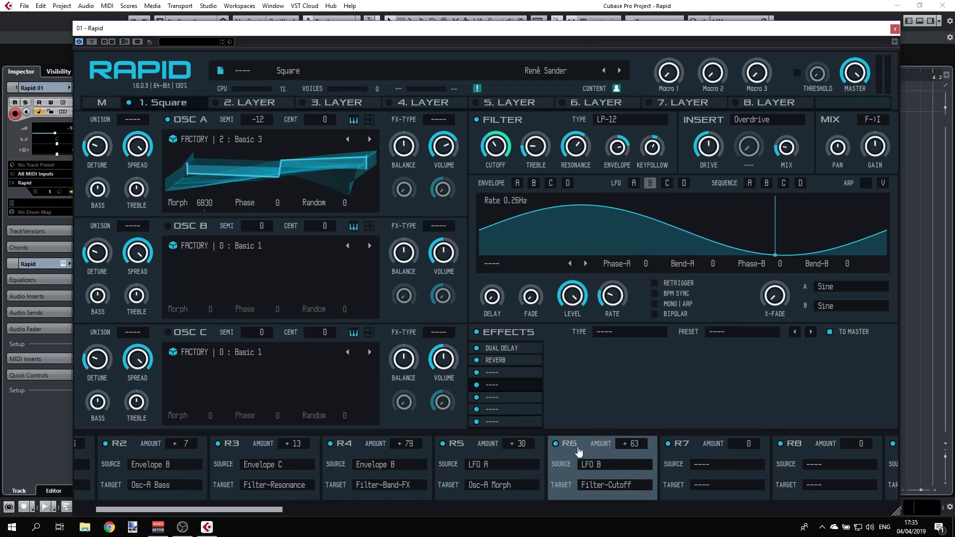
drag(633, 444, 633, 489)
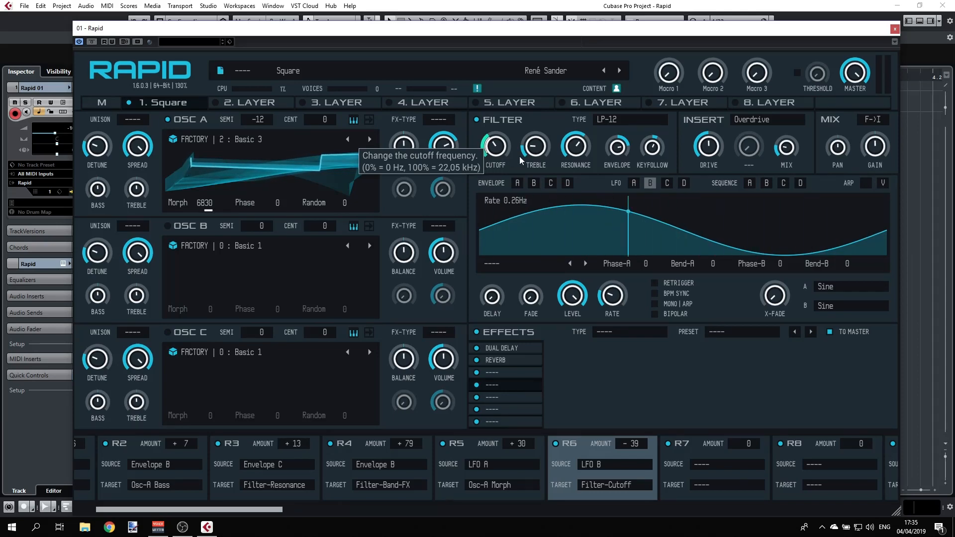
Step: Look through the available interface themes
click(188, 59)
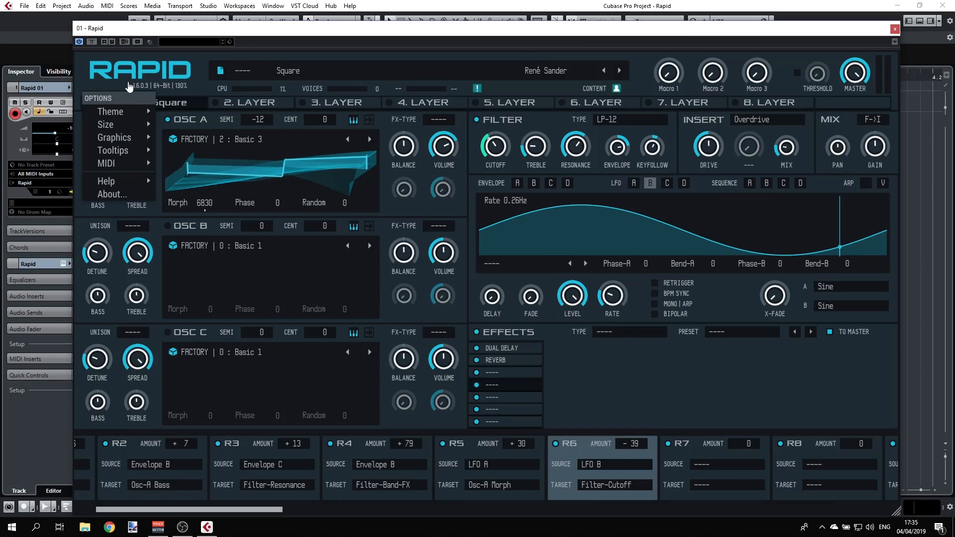
mouse_move(120, 115)
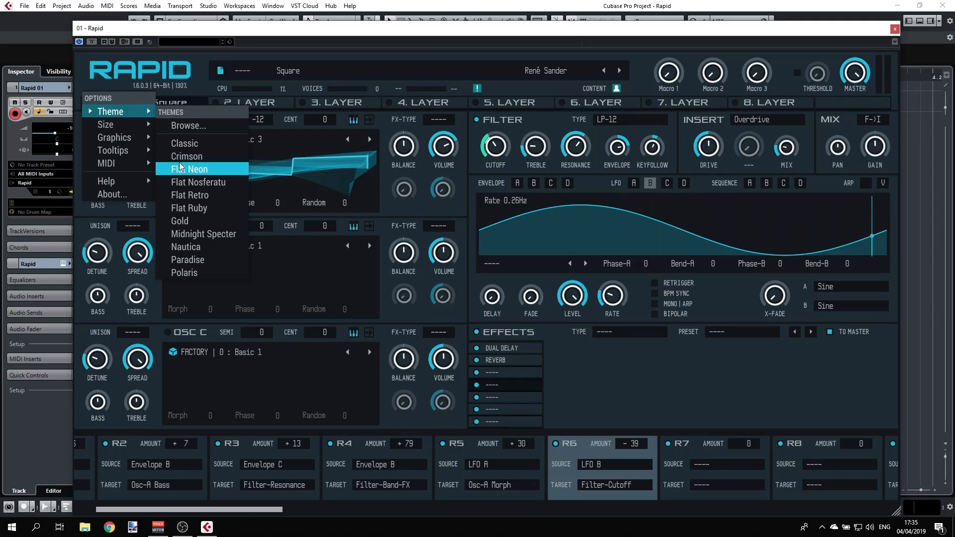
click(470, 37)
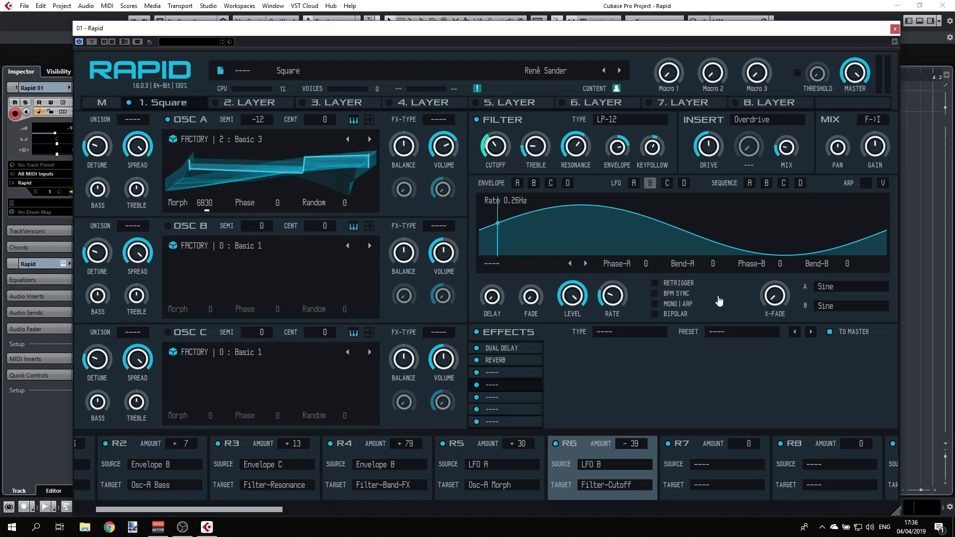
Step: Set LFO B's waveform A to 3 Steps and crossfade most of the way towards the Sine waveform B
click(831, 288)
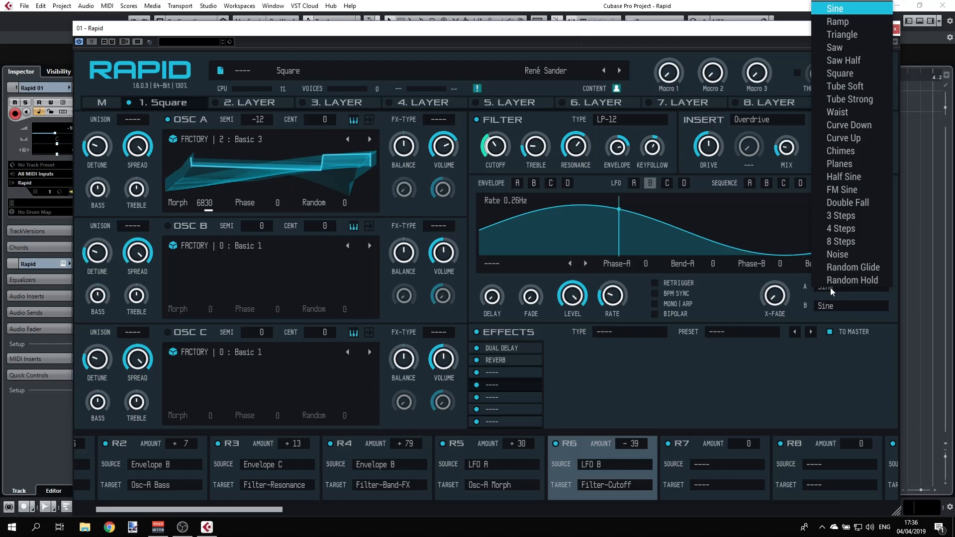
click(859, 217)
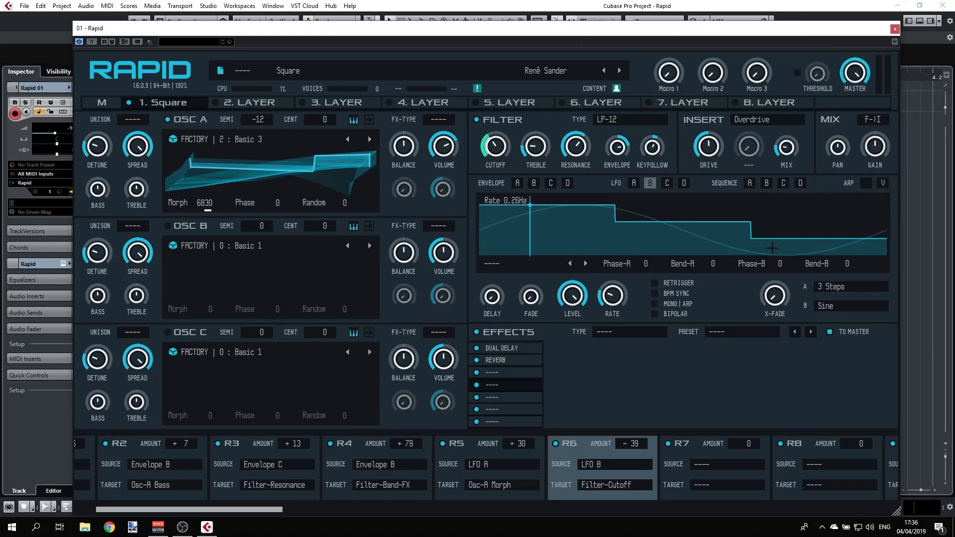
drag(777, 302, 781, 261)
mouse_move(782, 301)
mouse_down()
mouse_move(780, 318)
mouse_move(779, 292)
mouse_up()
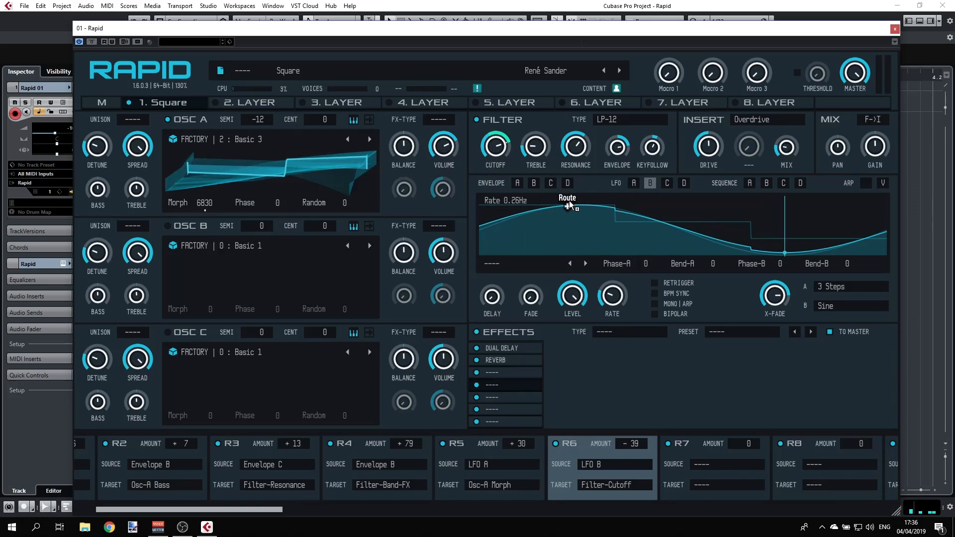
Step: Route Envelope D to the filter resonance with an amount of -65
click(518, 184)
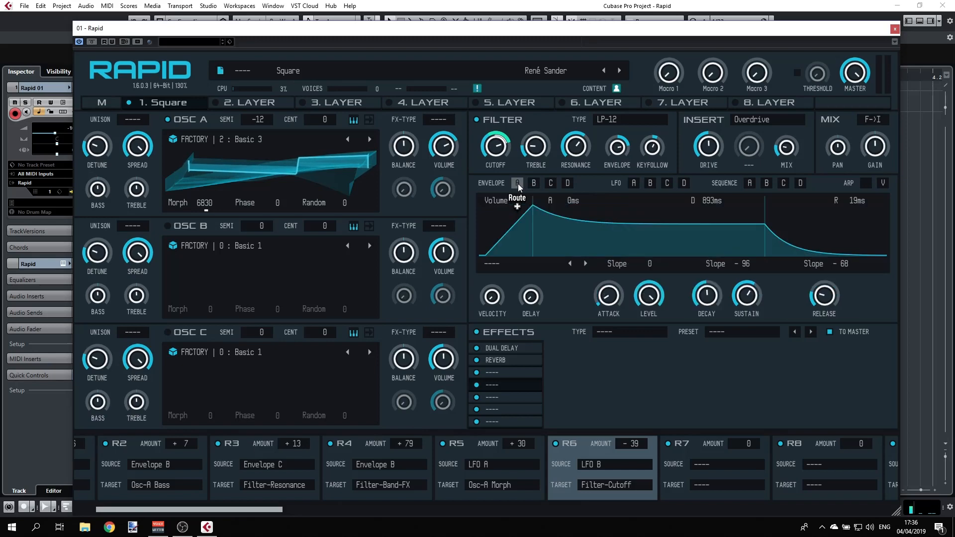
click(567, 184)
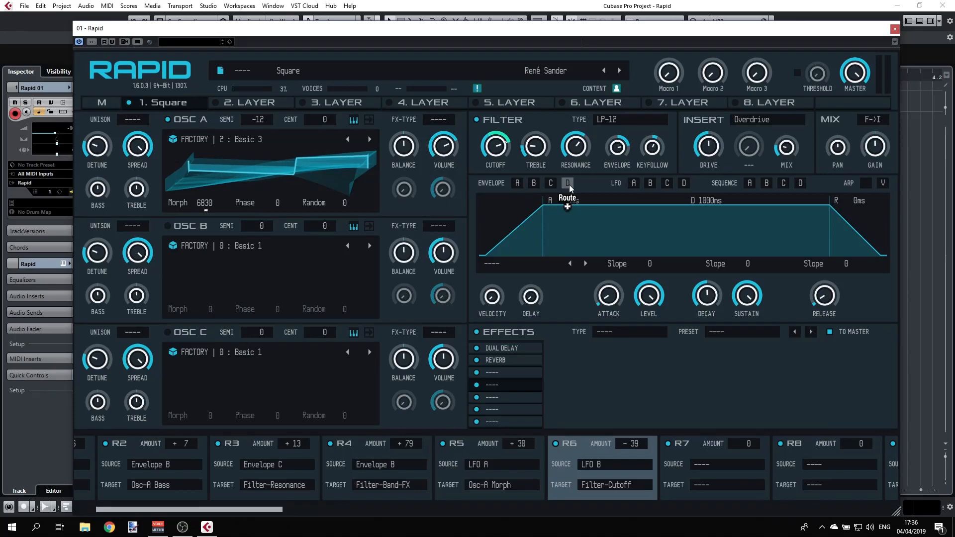
drag(566, 202, 576, 145)
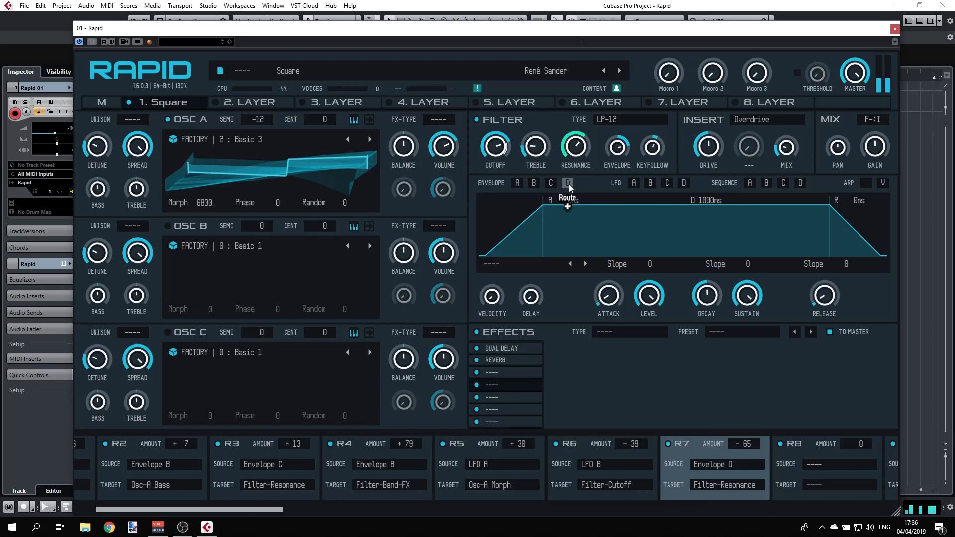
Step: Shape Envelope D with a 199 ms attack, a lowered sustain and a 9.35 s release
drag(609, 296, 609, 266)
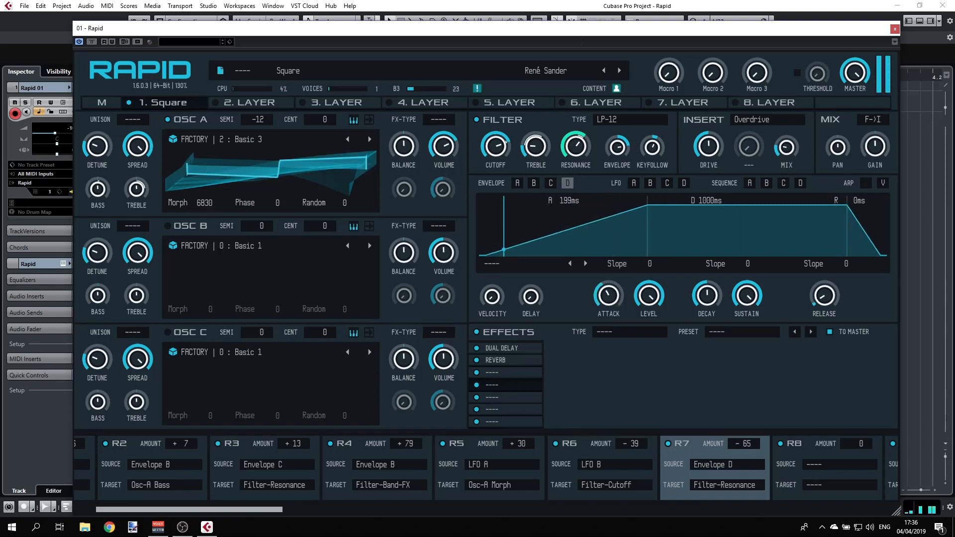
drag(747, 296, 747, 350)
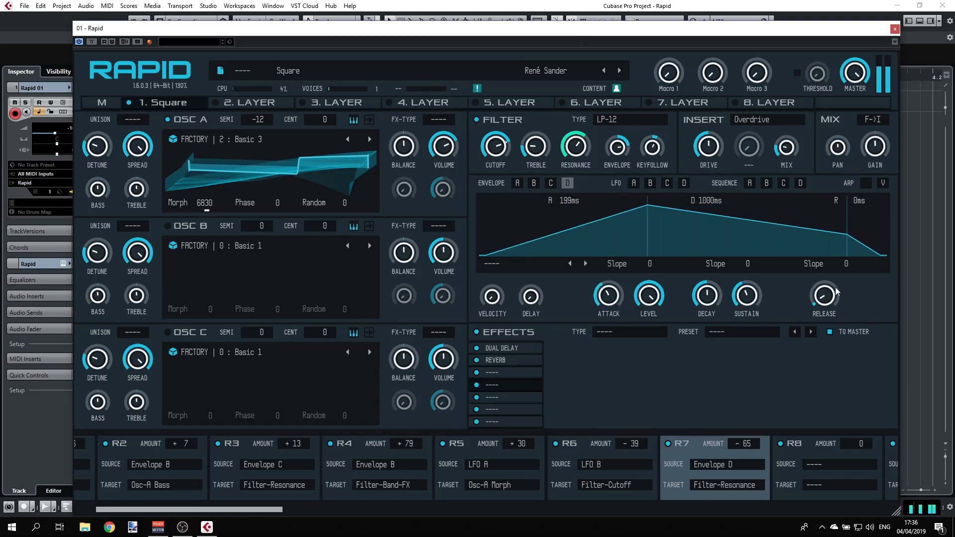
drag(825, 296, 824, 259)
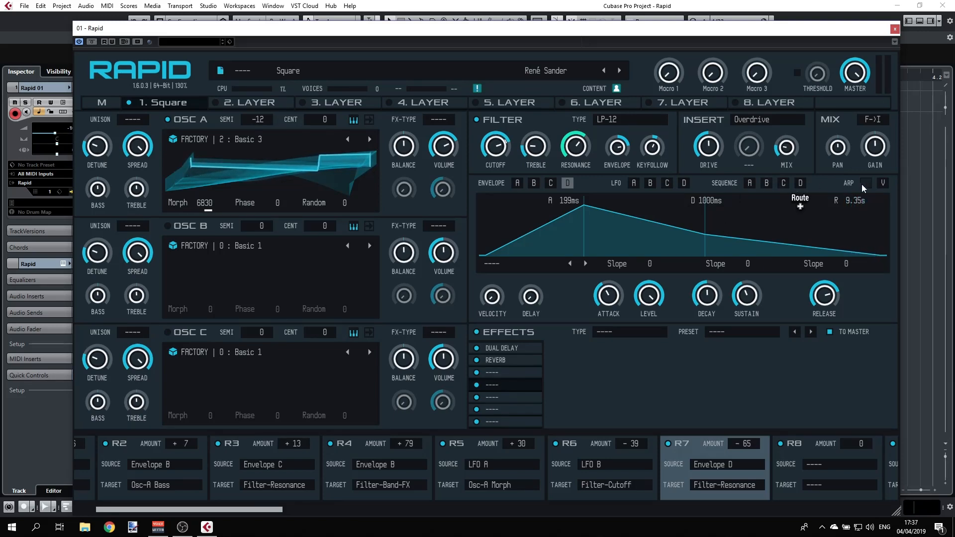
Step: Set the Dual Delay's left channel time to 1/64
click(490, 353)
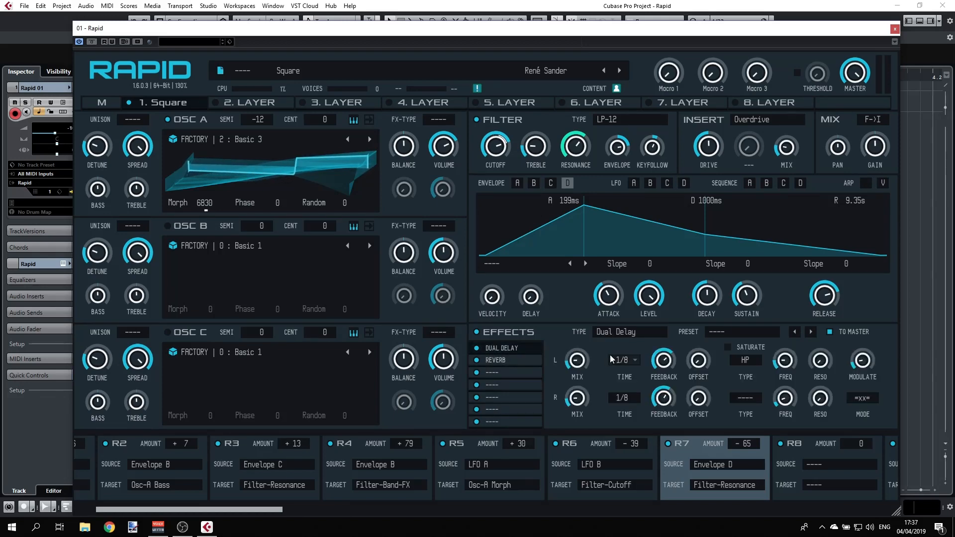
click(631, 359)
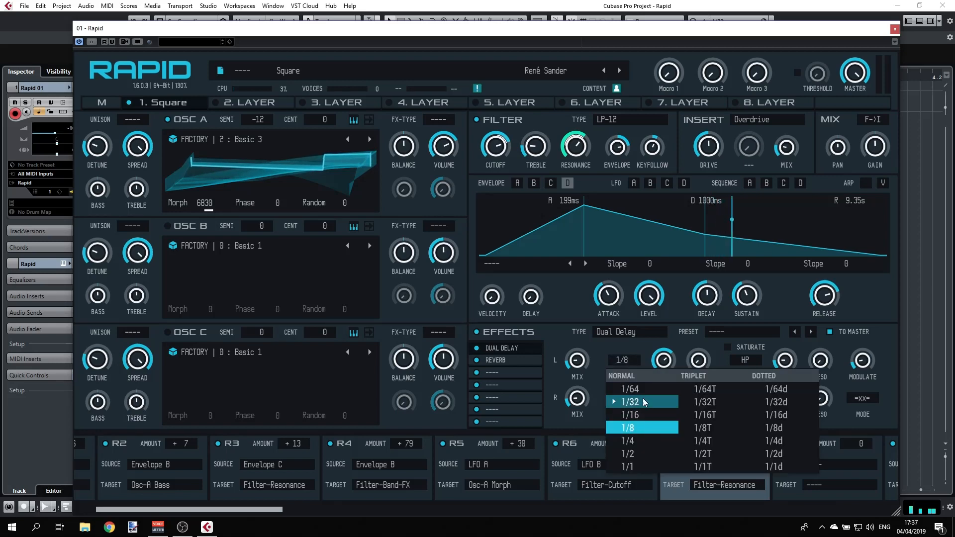
click(639, 391)
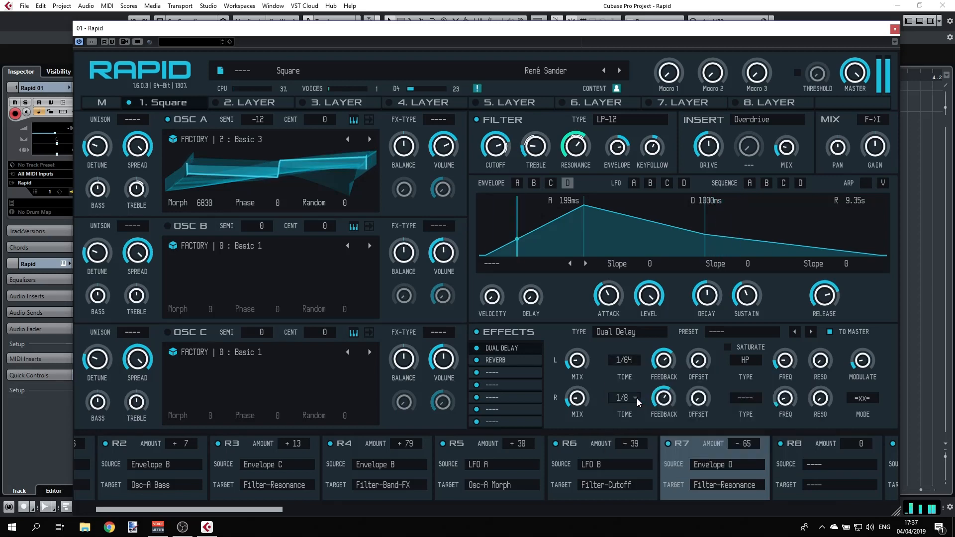
Step: Replace the Reverb in the second effect slot with a Talker and load its Oh-Weia preset
click(500, 361)
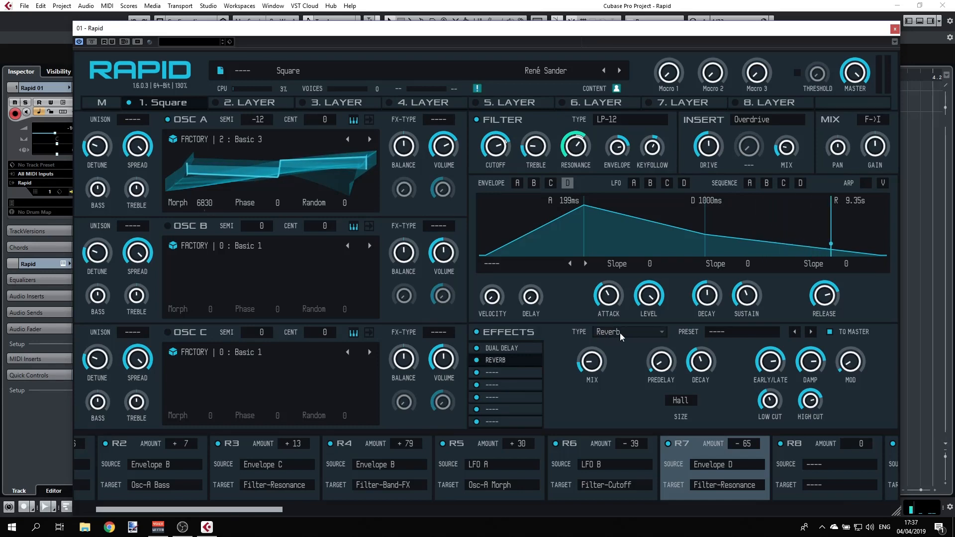
click(638, 333)
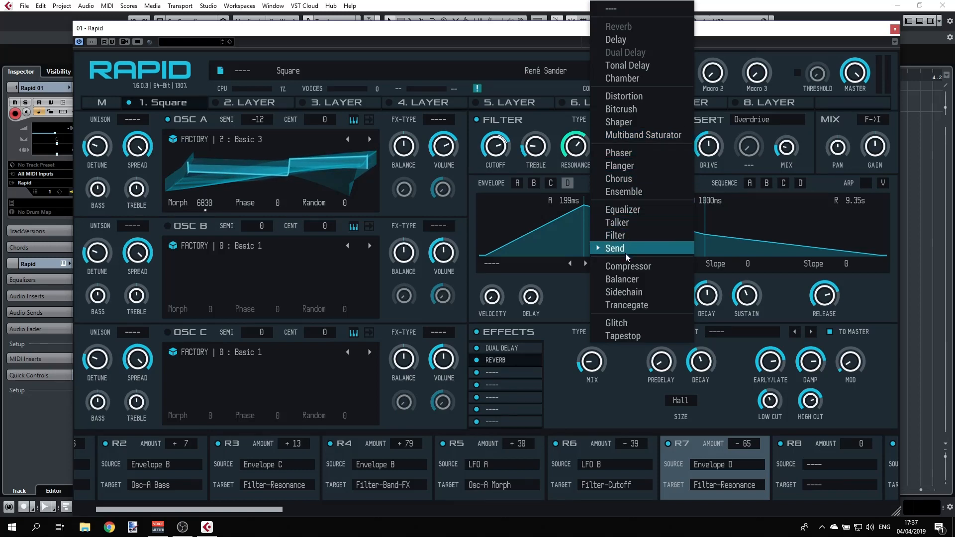
click(621, 222)
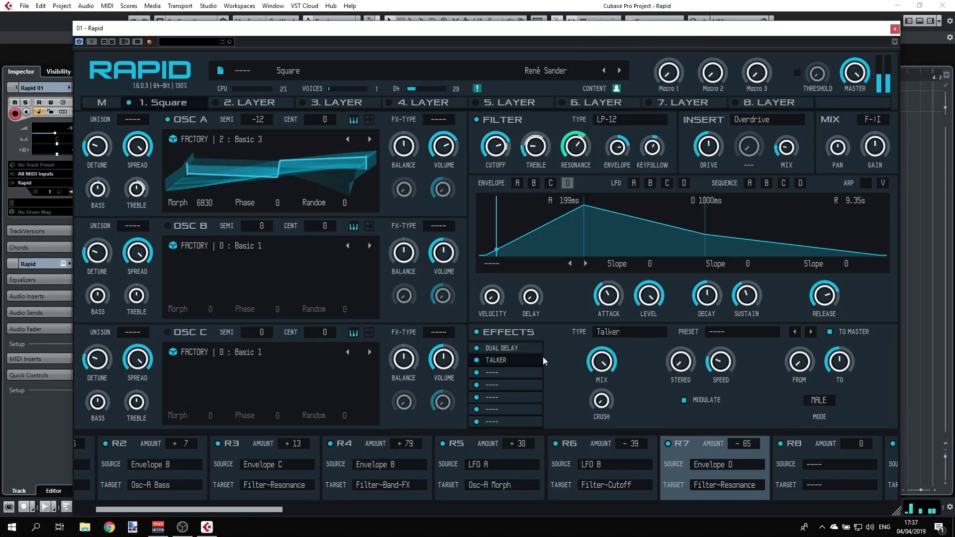
drag(602, 362, 602, 397)
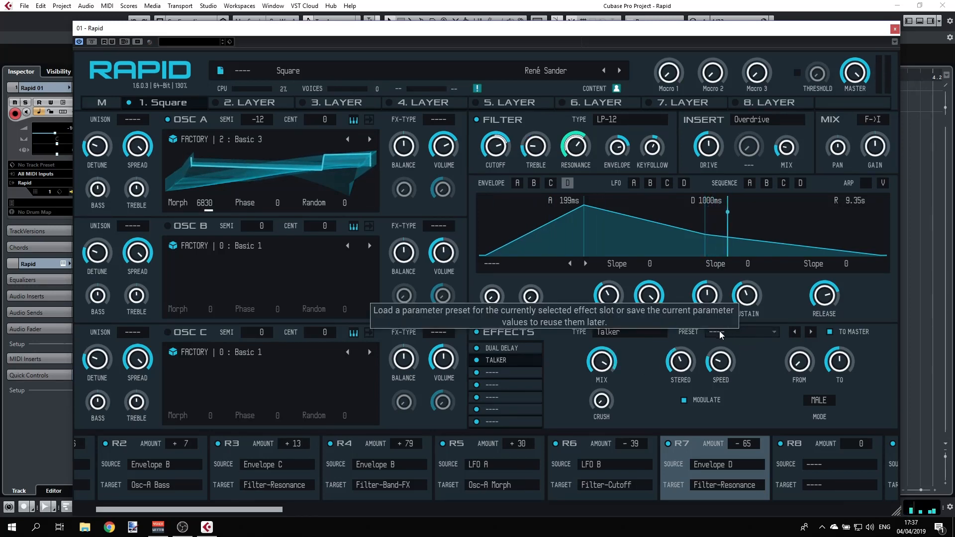
click(746, 332)
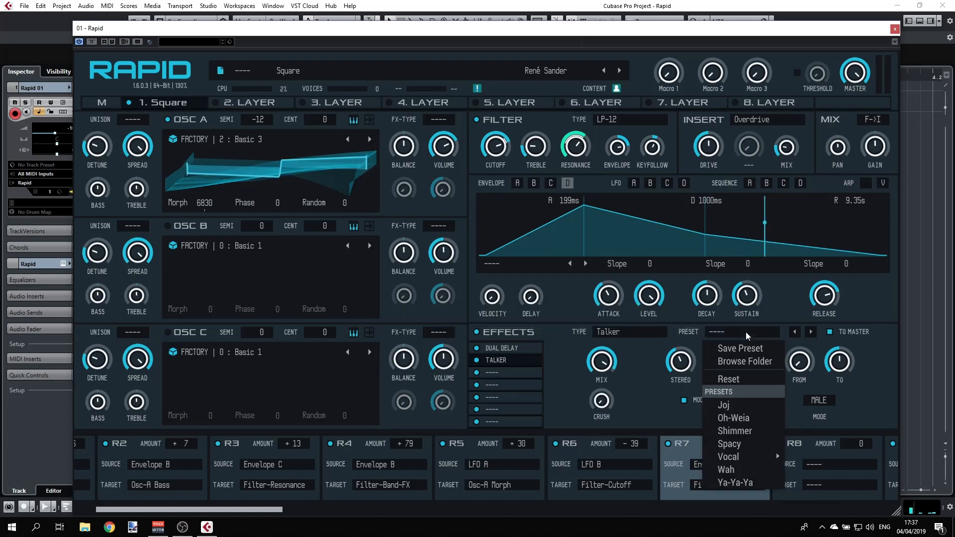
click(745, 418)
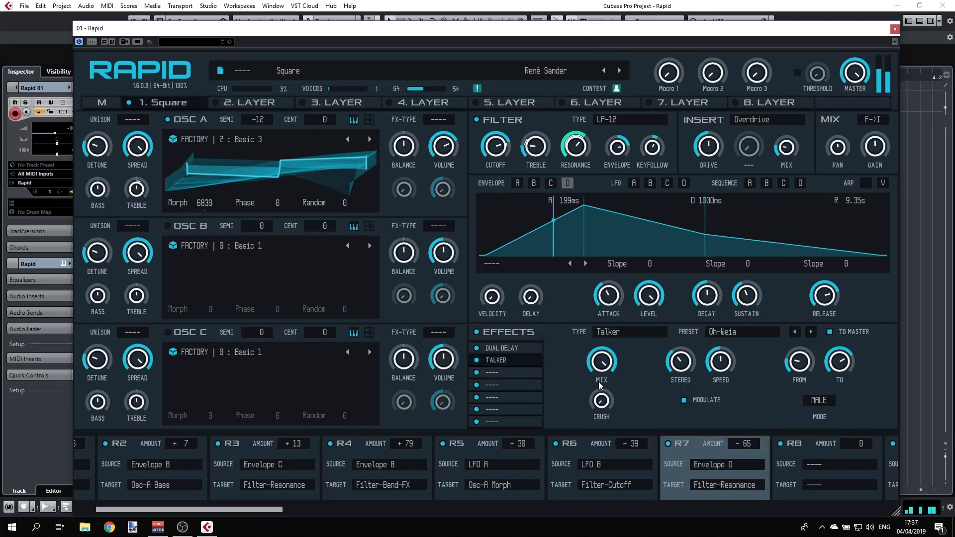
Step: Add a Reverb to the last effect slot
click(505, 420)
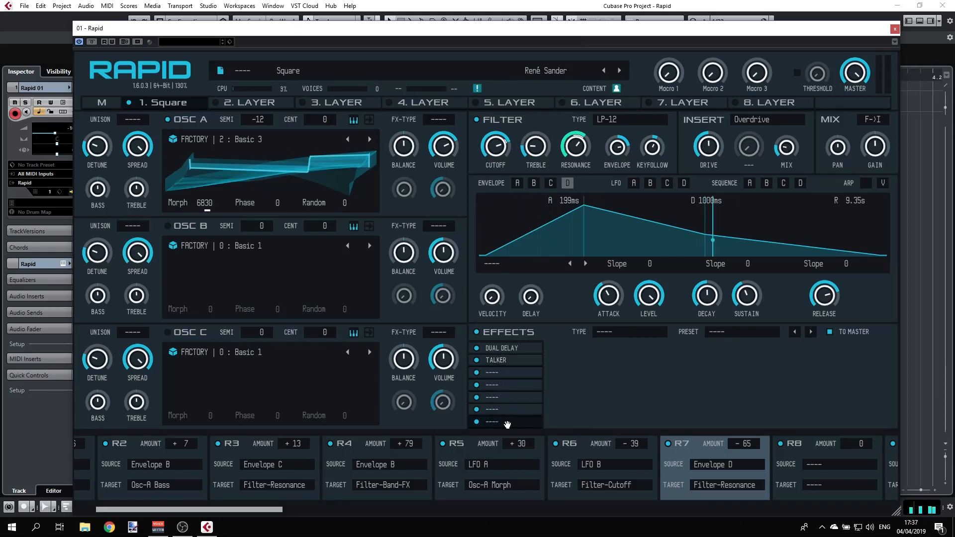
click(620, 337)
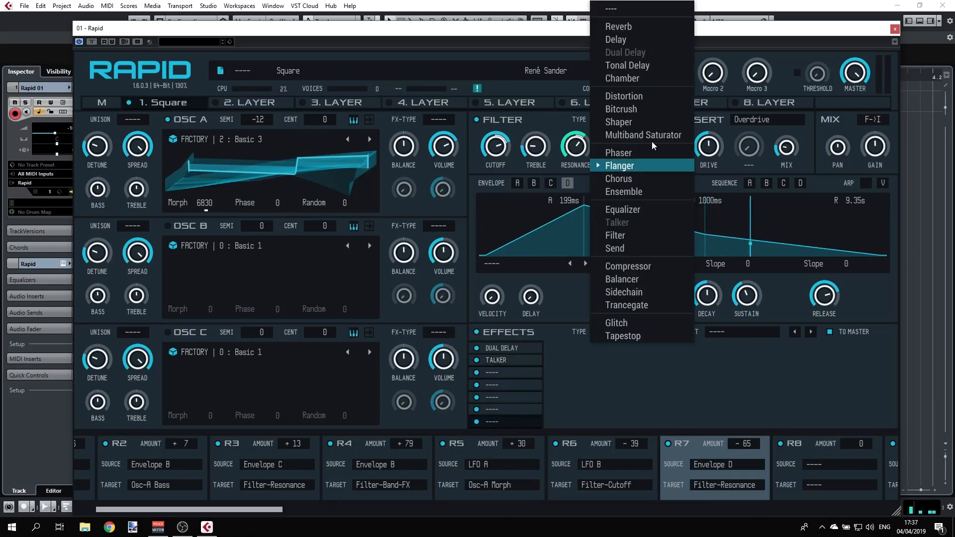
click(665, 27)
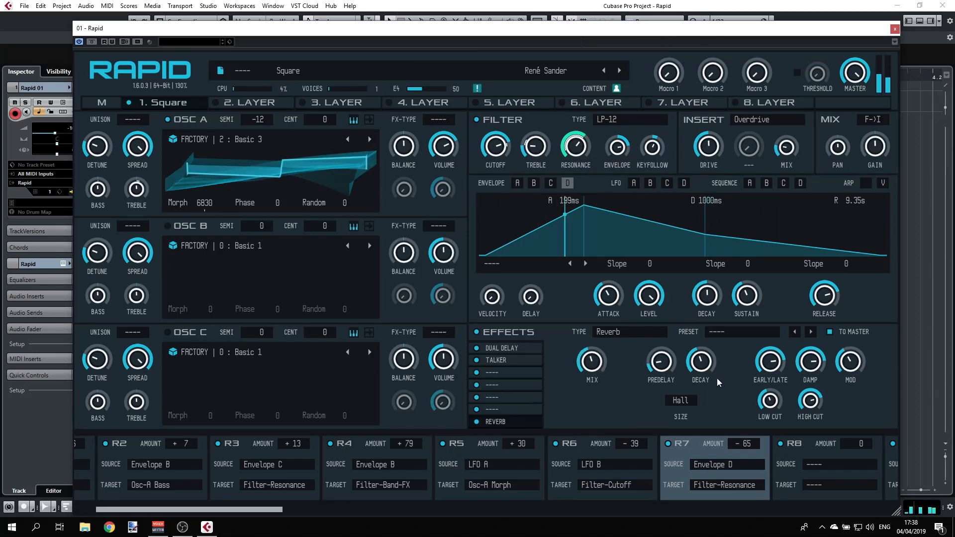
Step: Load the Tapestop effect into the third effect slot and trigger its stop to audition it
click(492, 373)
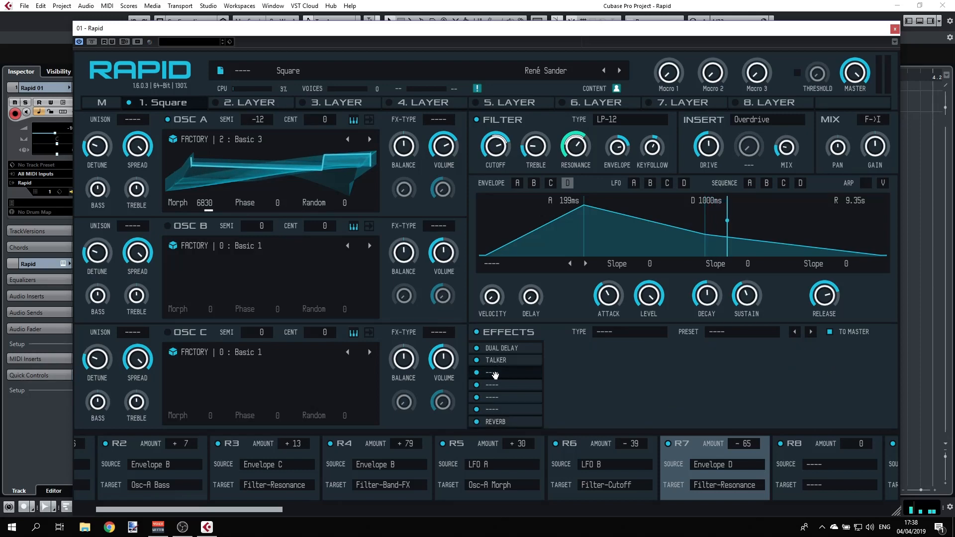
click(634, 331)
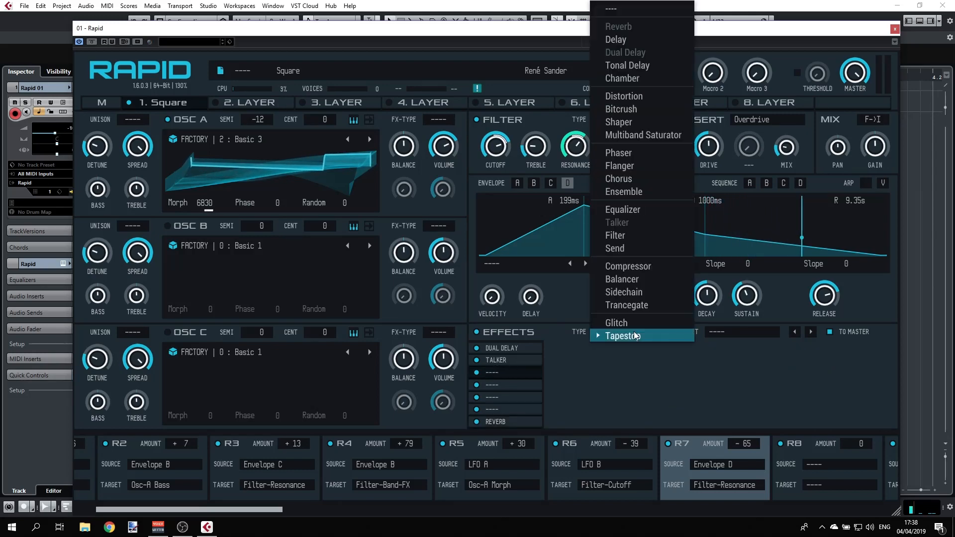
click(640, 334)
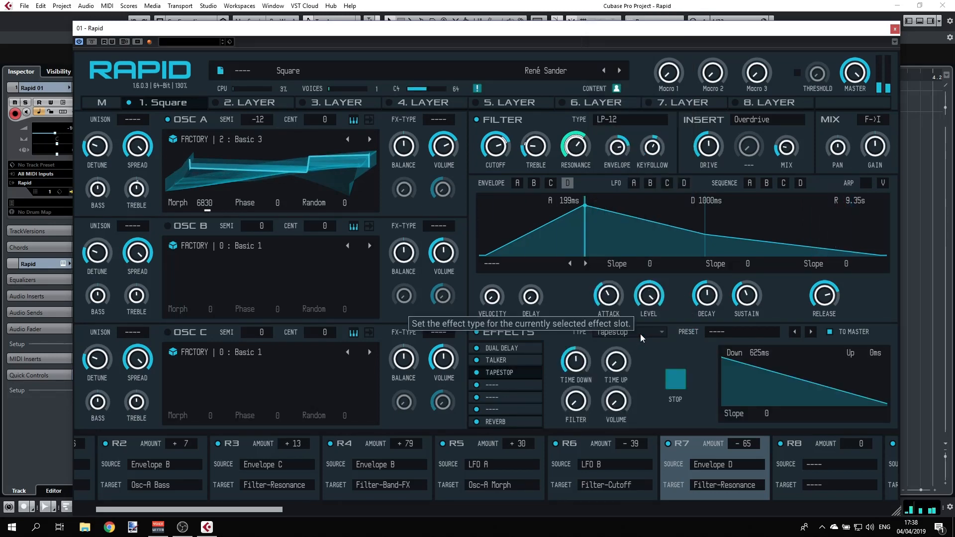
click(674, 379)
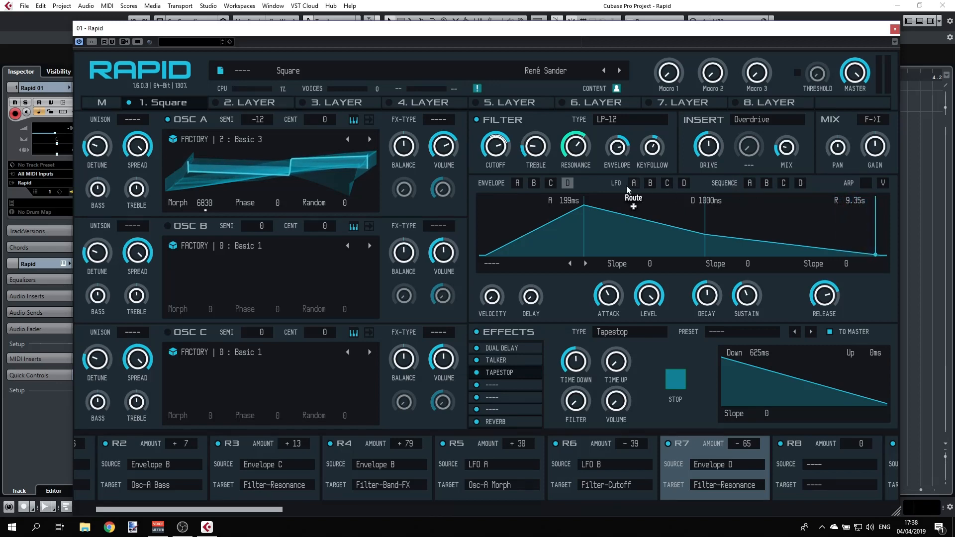
click(676, 380)
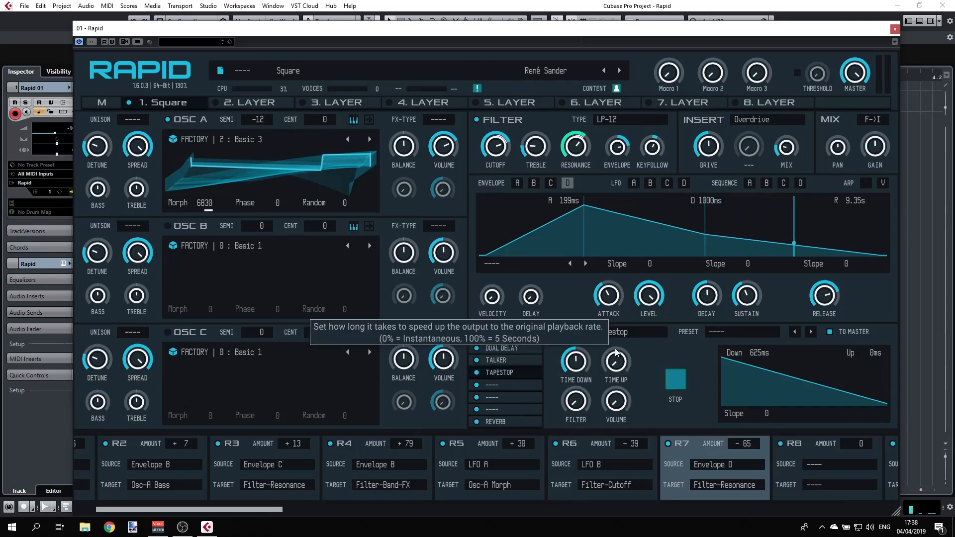
Step: Route Sequence A to oscillator A's volume with an amount of -74
click(746, 182)
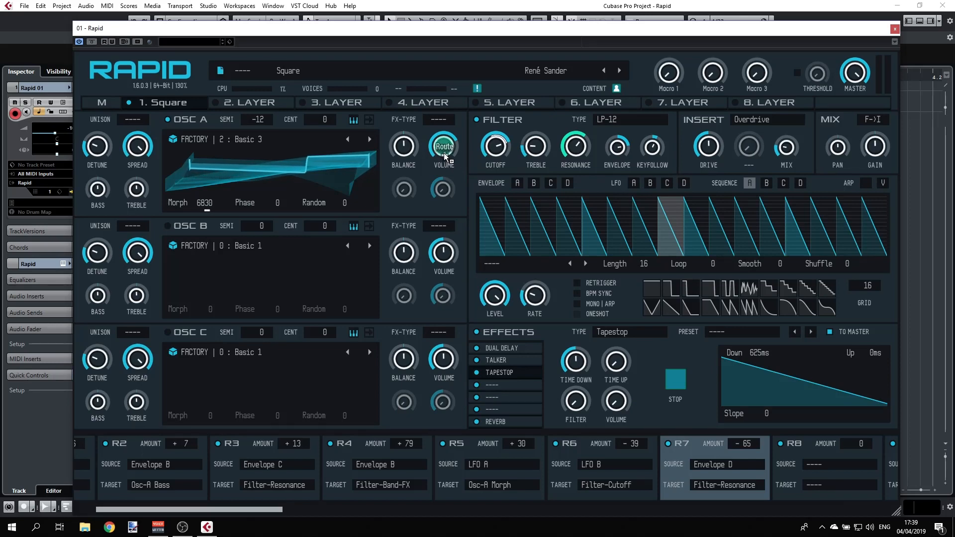
drag(444, 151, 444, 154)
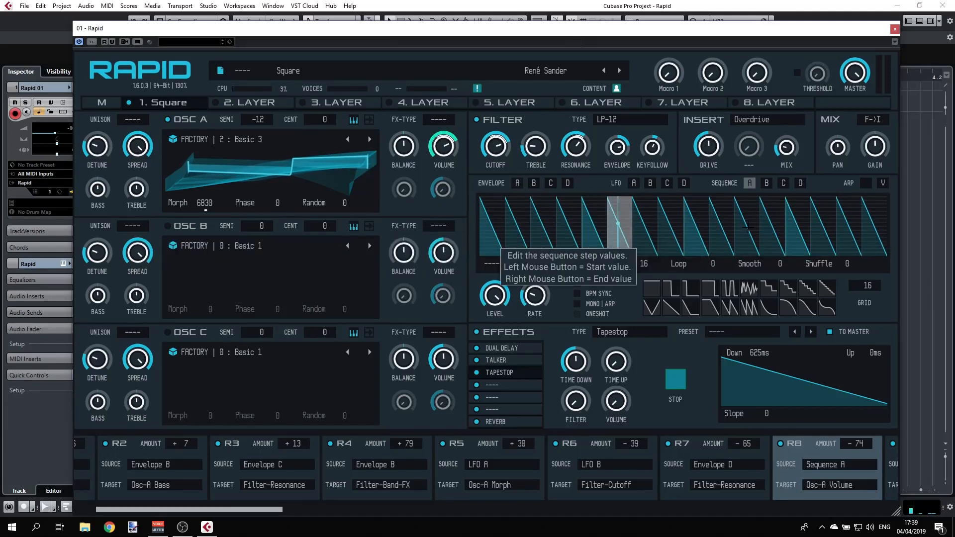
Step: Shorten Sequence A to 4 steps, then load its Smooth 4 preset
drag(651, 265, 651, 301)
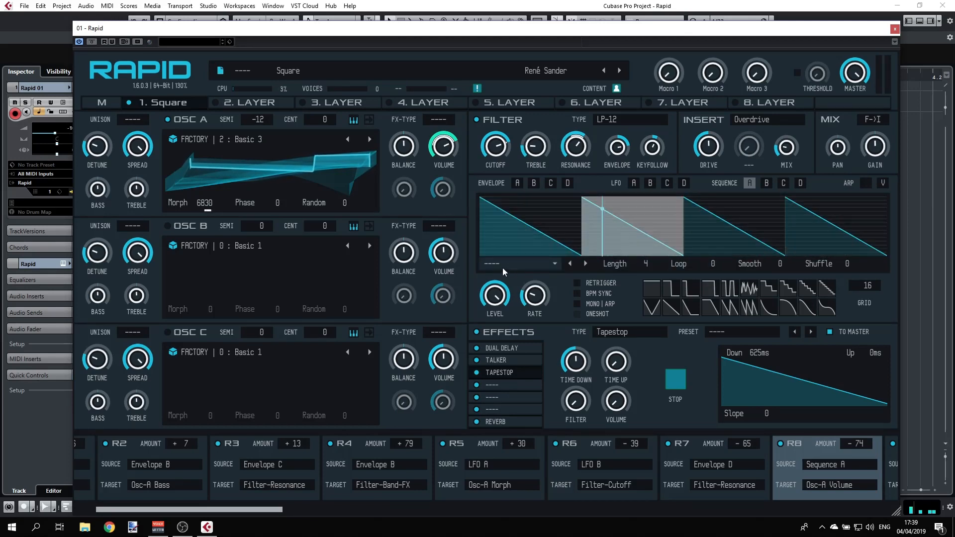
click(520, 267)
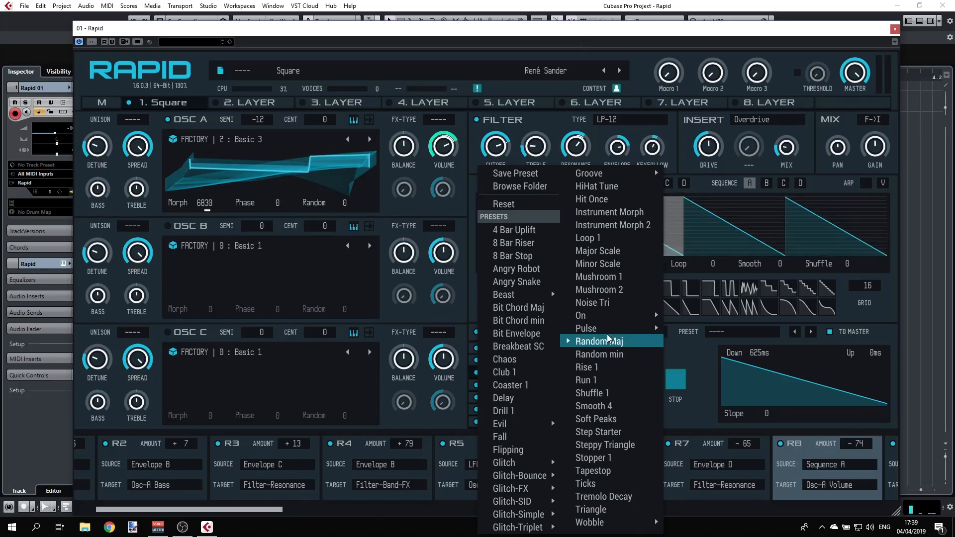
click(602, 407)
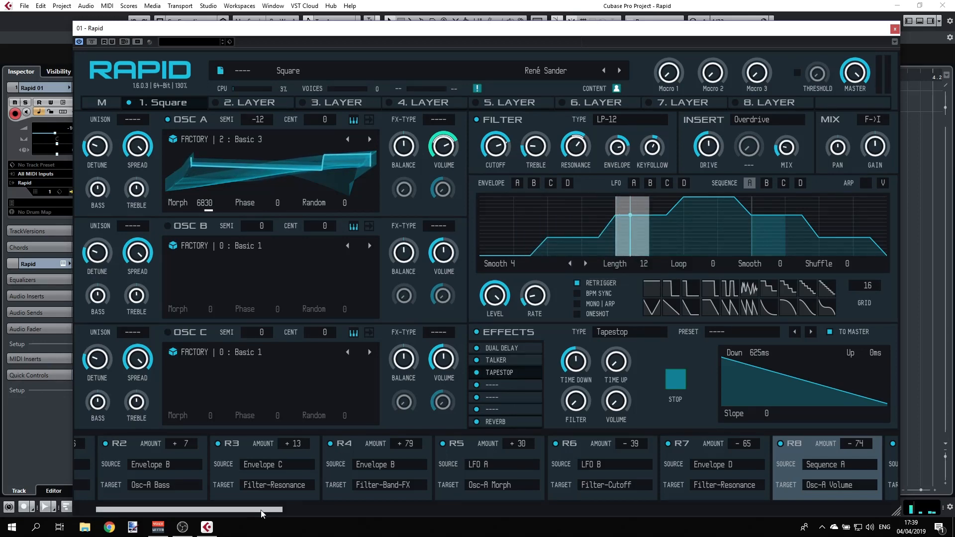
Step: Load the Bassline 1 preset into the arpeggiator
click(866, 184)
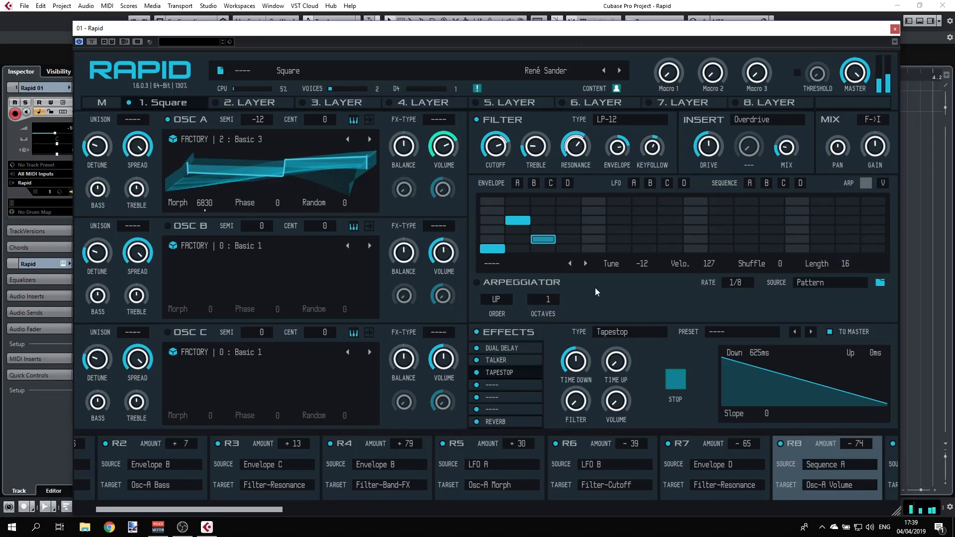
click(506, 265)
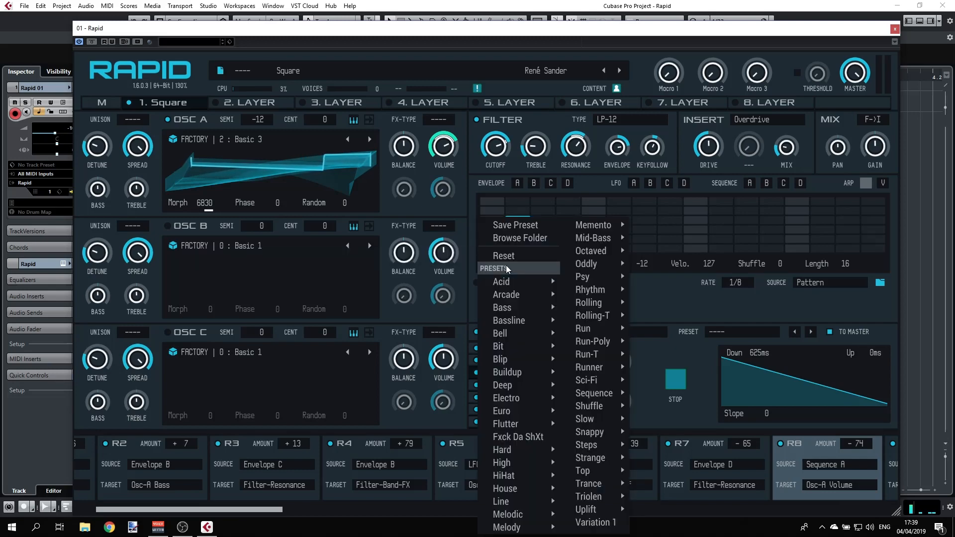
mouse_move(517, 295)
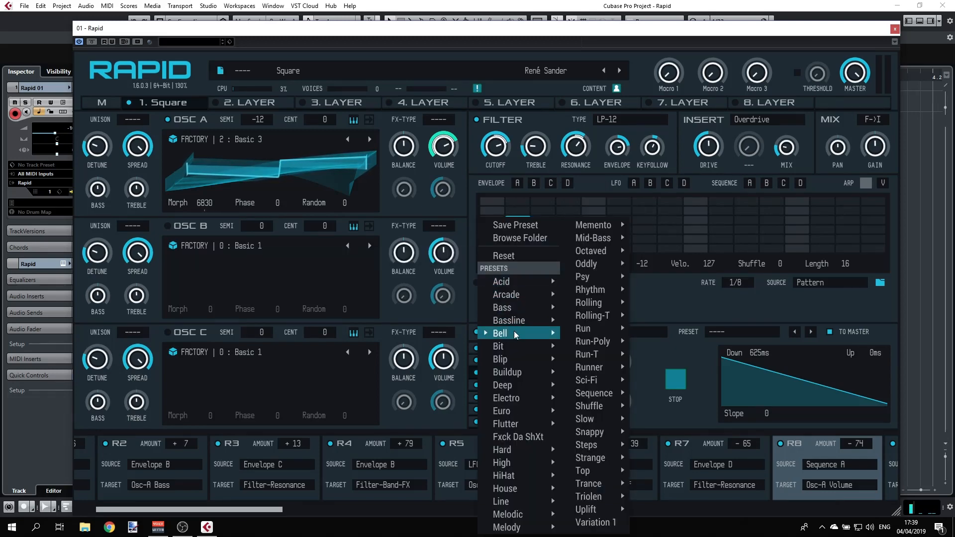
mouse_move(517, 321)
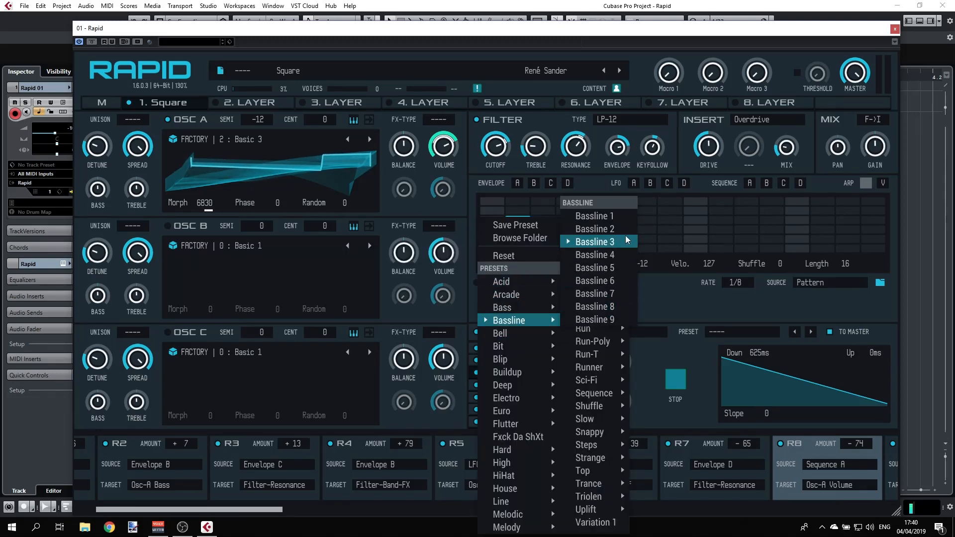
click(616, 218)
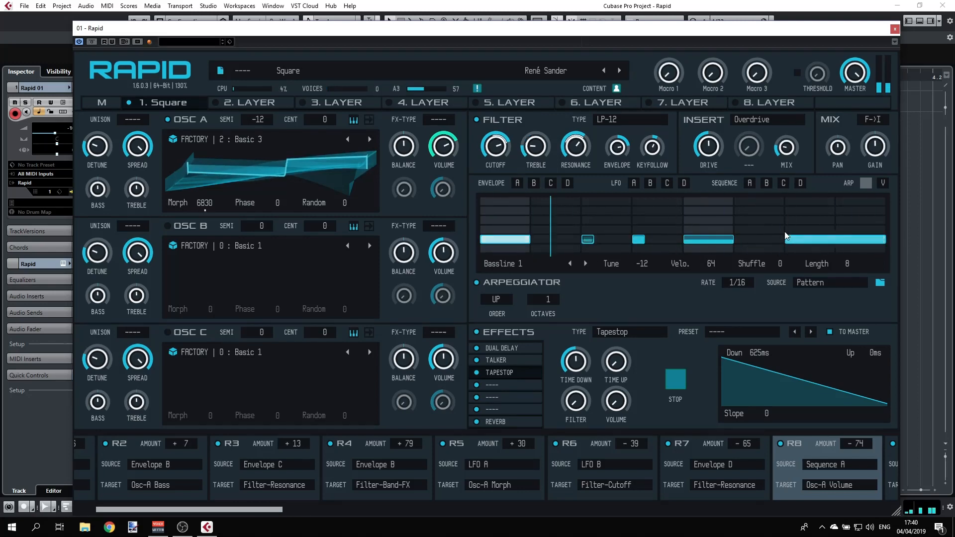
Step: Raise the arpeggiator pattern's last note to +24 and add a -12 note in the sixth step
click(833, 212)
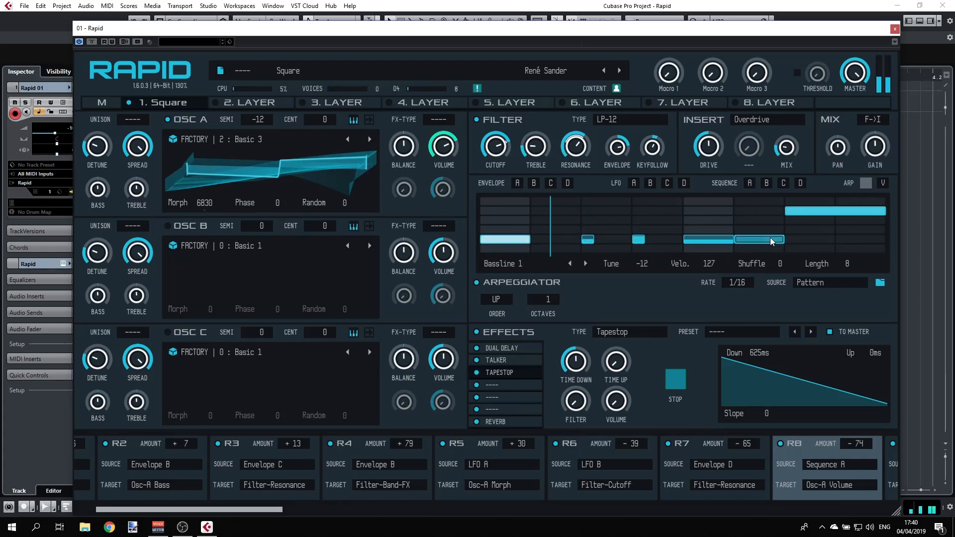
click(771, 238)
click(788, 212)
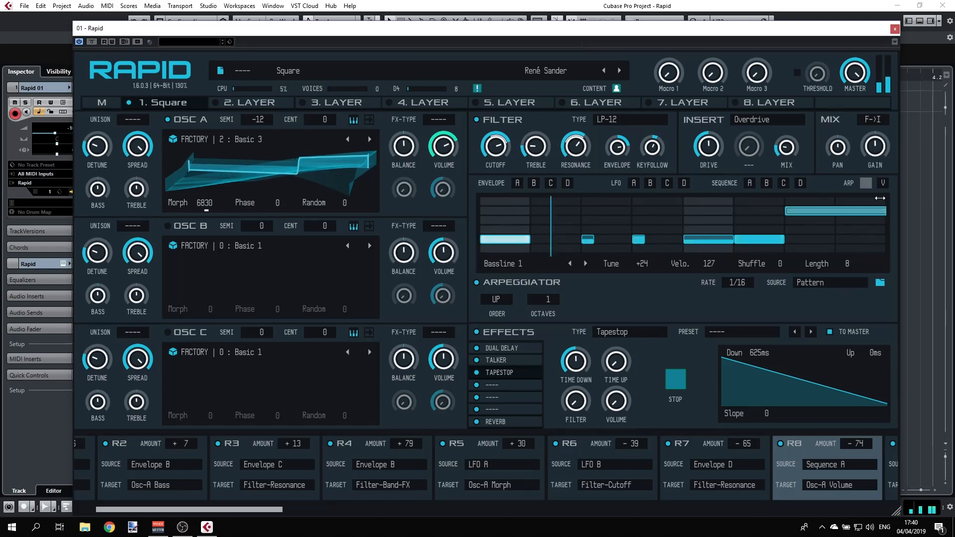
Step: Add a +24 note in the arpeggiator pattern's second step and shorten the pattern length to 6
click(855, 282)
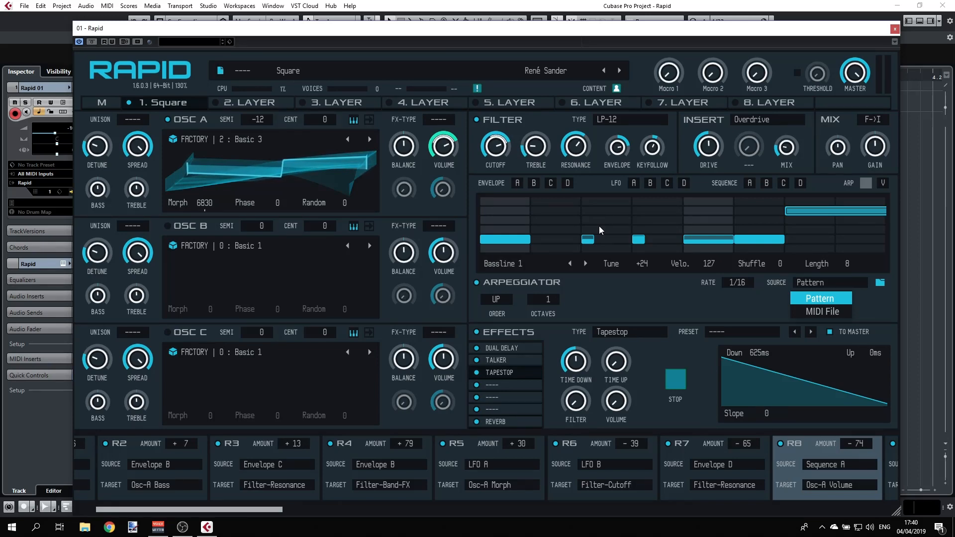
drag(561, 228, 568, 213)
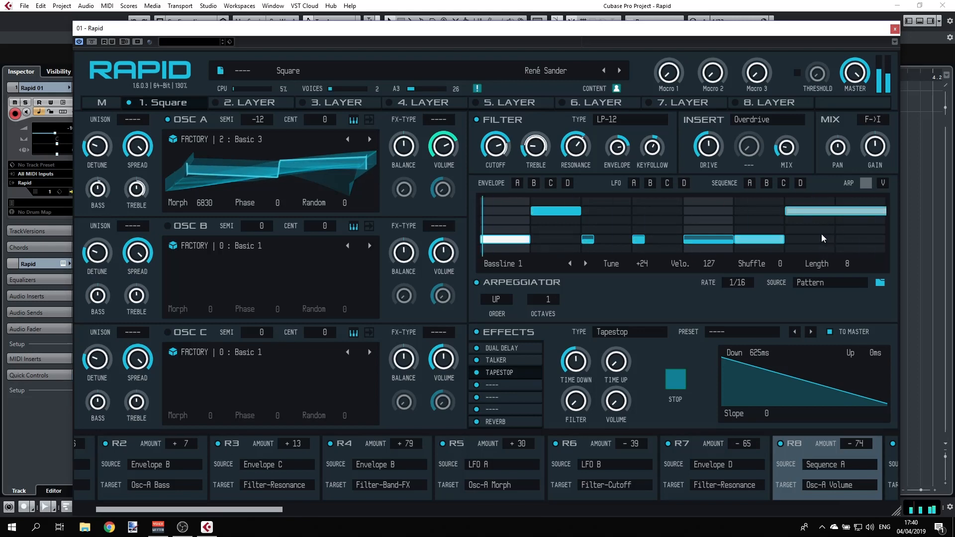
scroll(843, 266, down, 1)
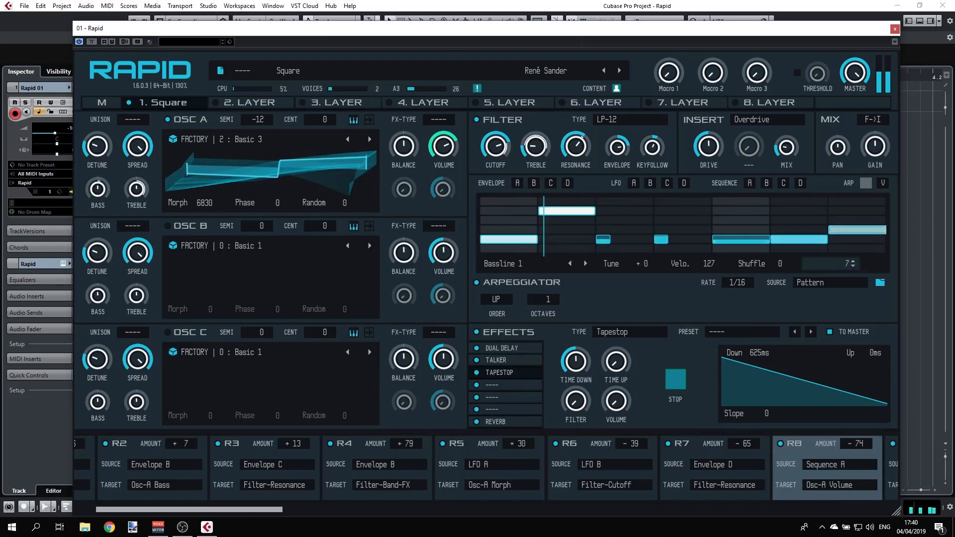
scroll(843, 267, down, 1)
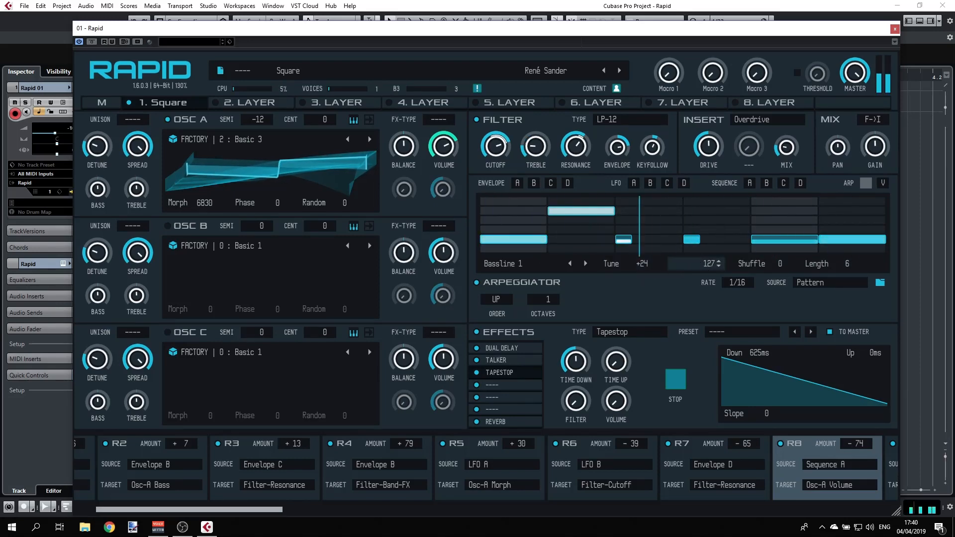
Step: Set the second-step note's velocity to 61 and the arpeggiator pattern's shuffle to 100
drag(707, 261, 709, 293)
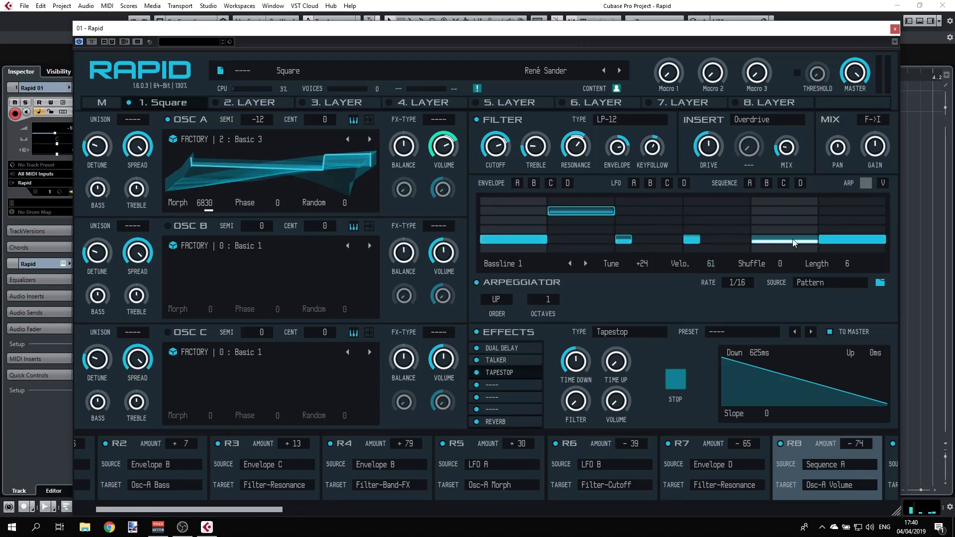
click(855, 242)
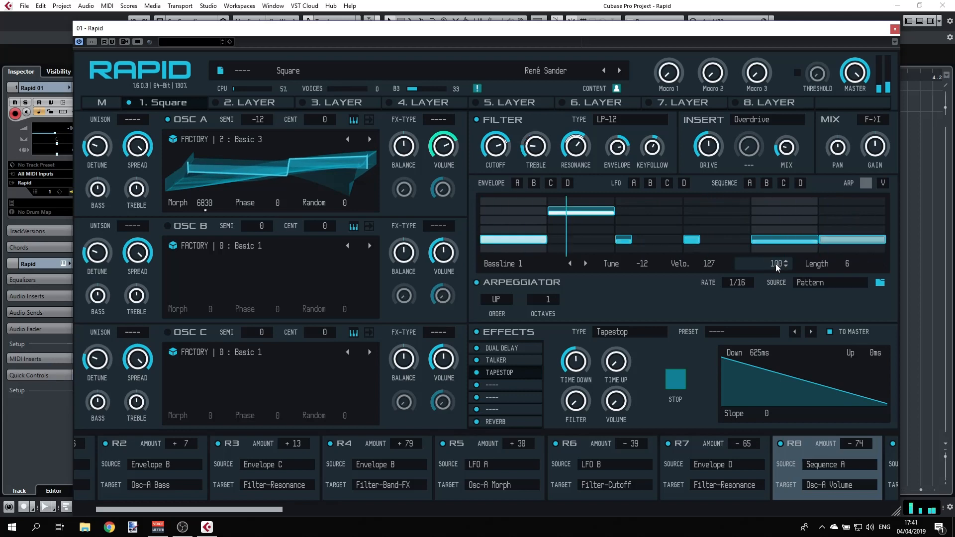
Step: Set the arpeggiator pattern's sixth-step note to a tune of -1 and switch on the empty second layer
mouse_move(641, 263)
mouse_down()
mouse_move(642, 276)
mouse_move(642, 241)
mouse_move(642, 253)
mouse_up()
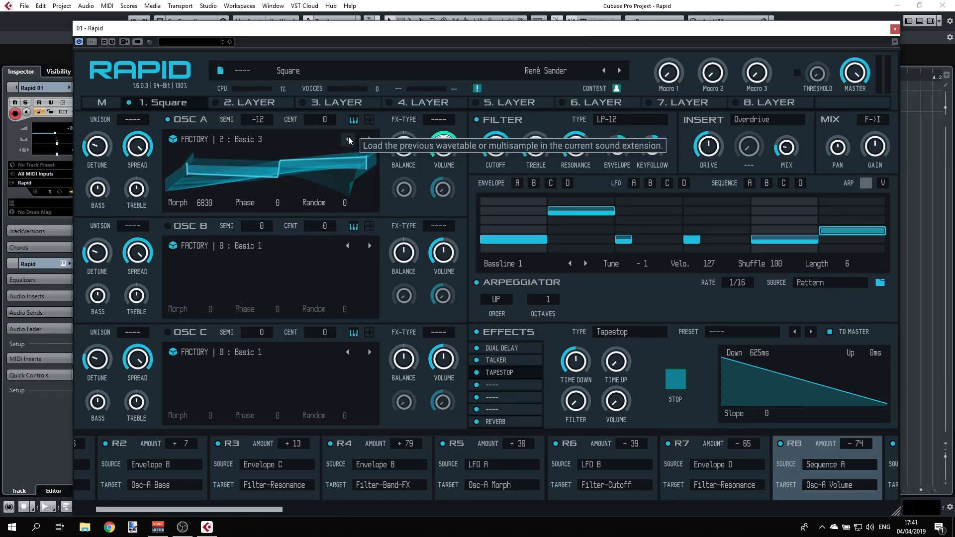
click(252, 101)
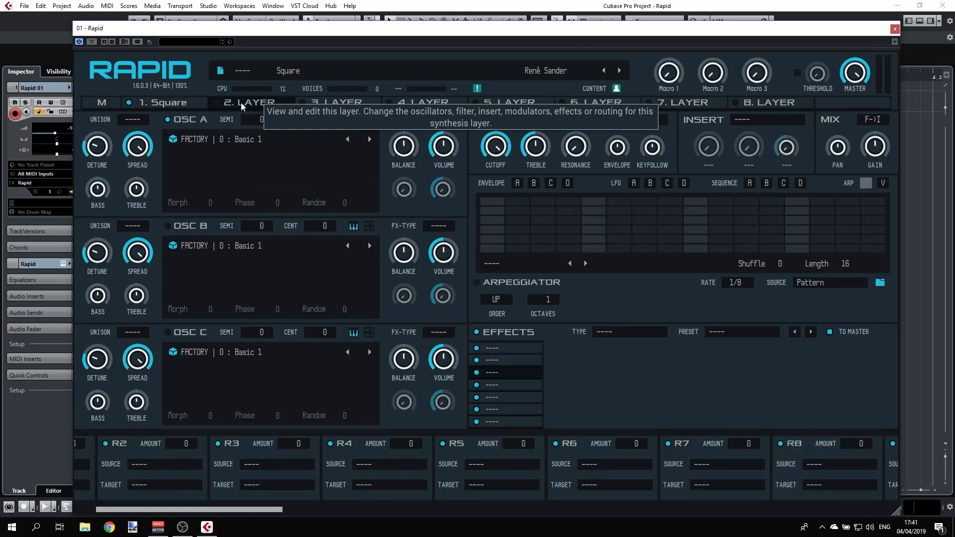
click(215, 103)
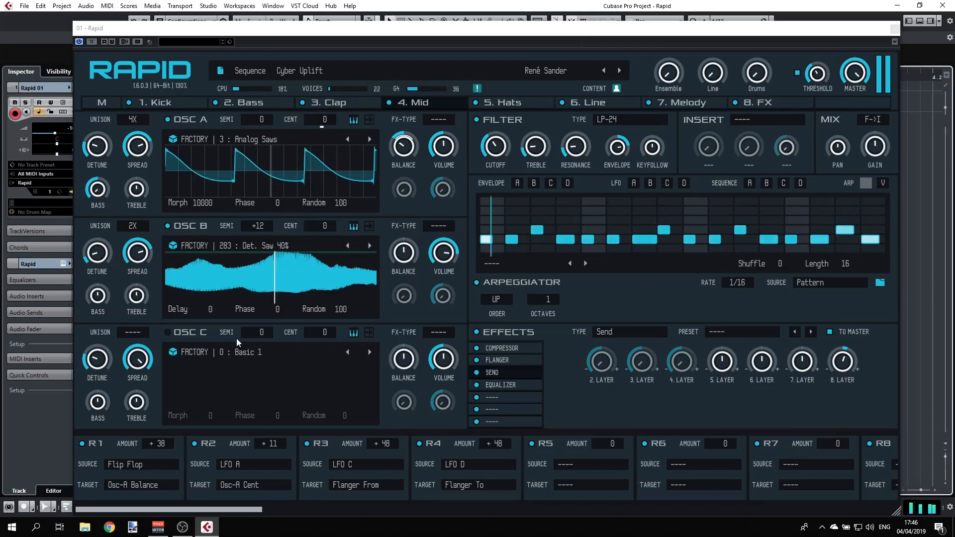
Step: Audition the Sequence bank presets Damadged Circuits, Deep Tonic, Detection (115 BPM) and DnB Starter (178 BPM) from the master page
click(102, 102)
click(312, 324)
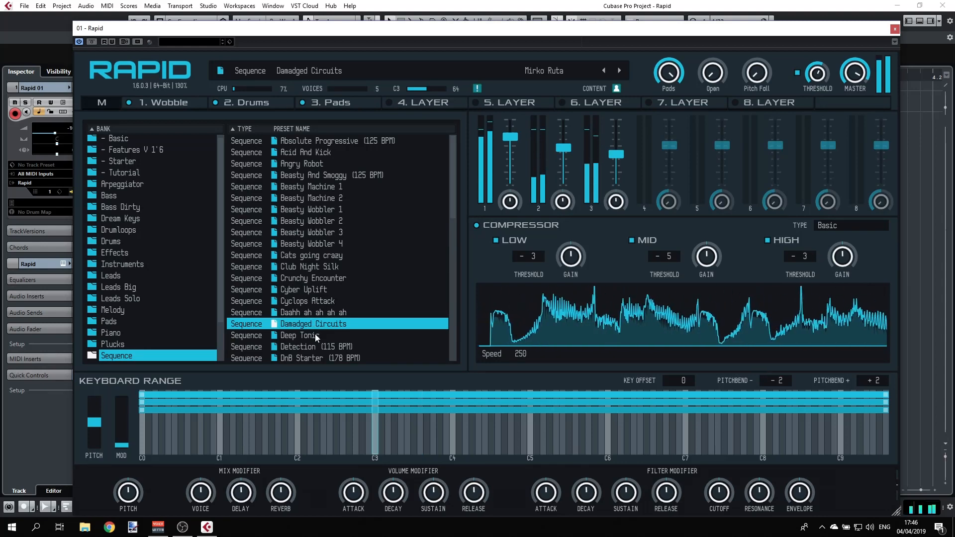
click(315, 335)
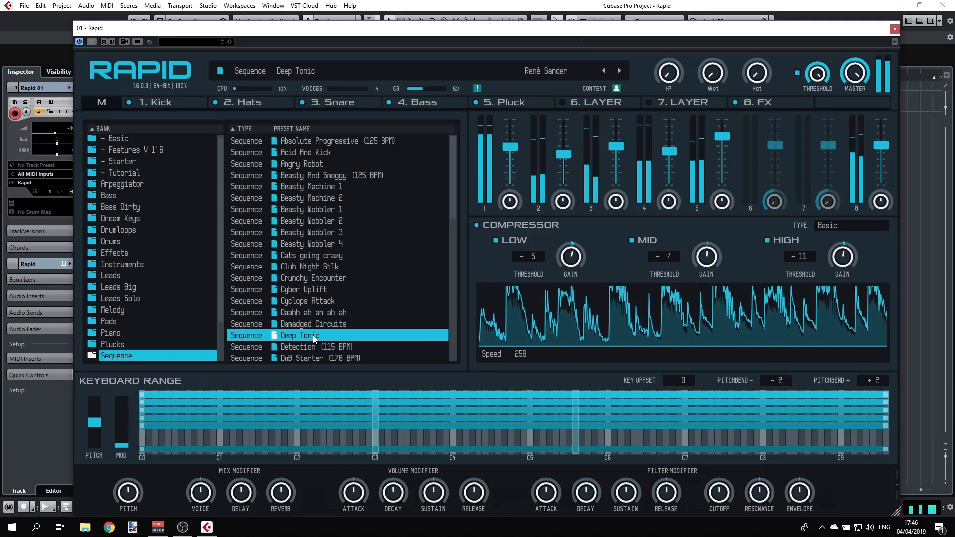
click(314, 350)
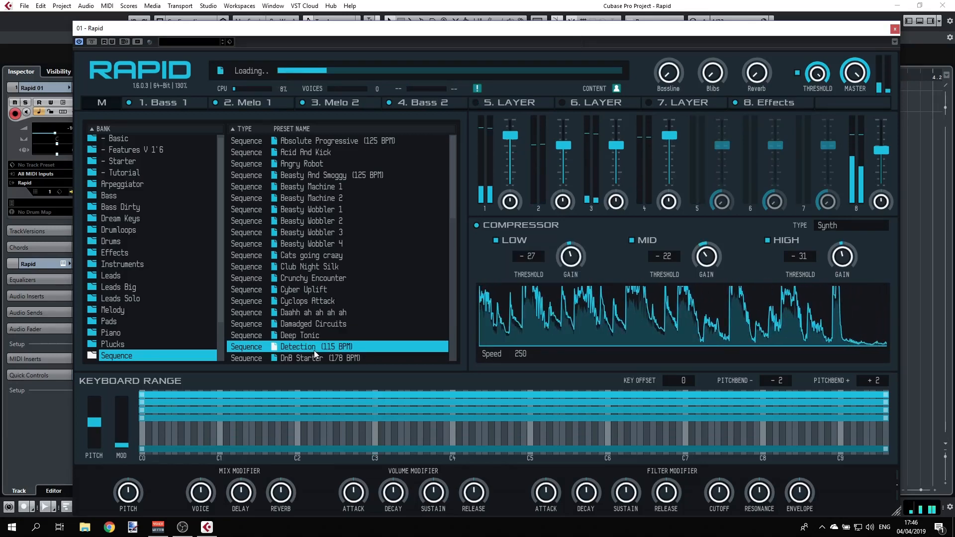
scroll(314, 350, down, 3)
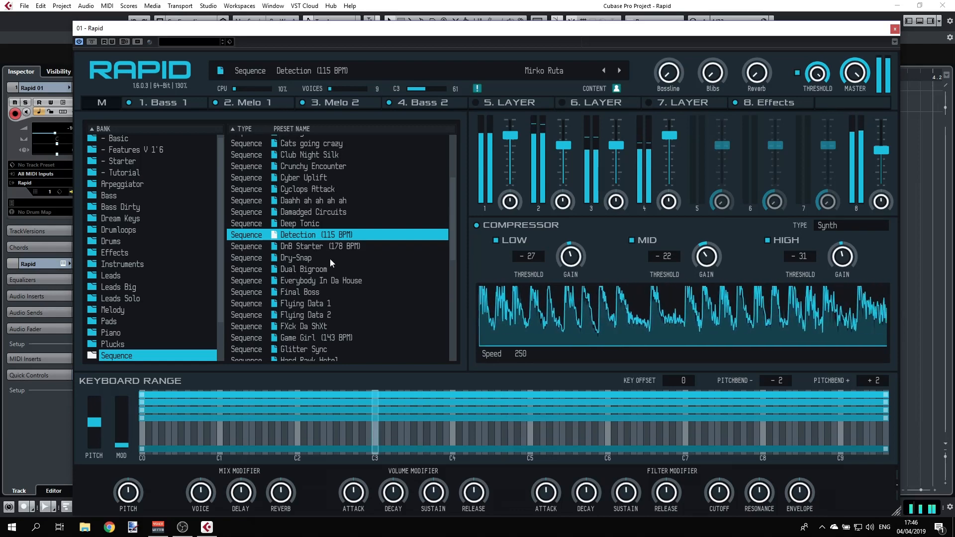
click(321, 249)
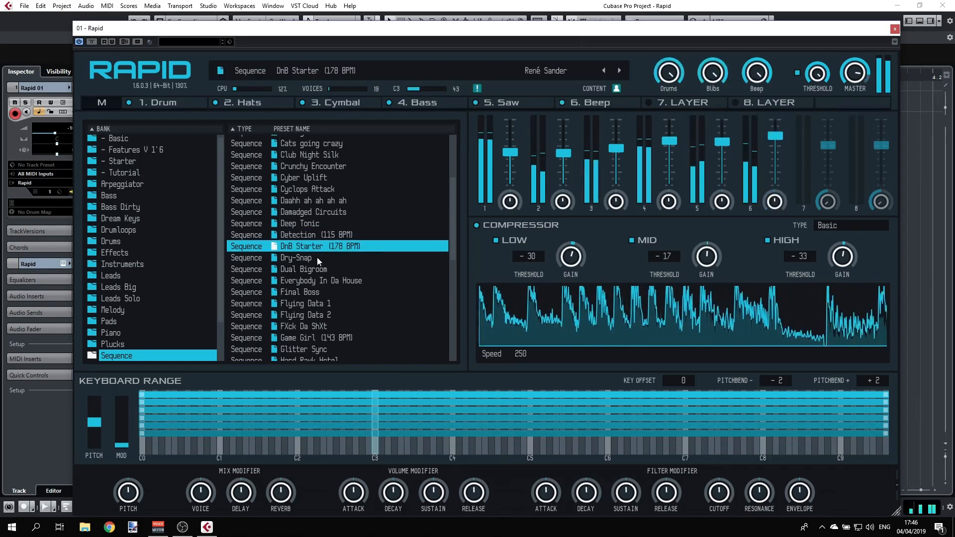
Step: Audition the Sequence presets Flying Data 1, FXck Da ShXt, Game Girl (143 BPM), Glitter Sync and Hard Rawk Hotel
click(298, 304)
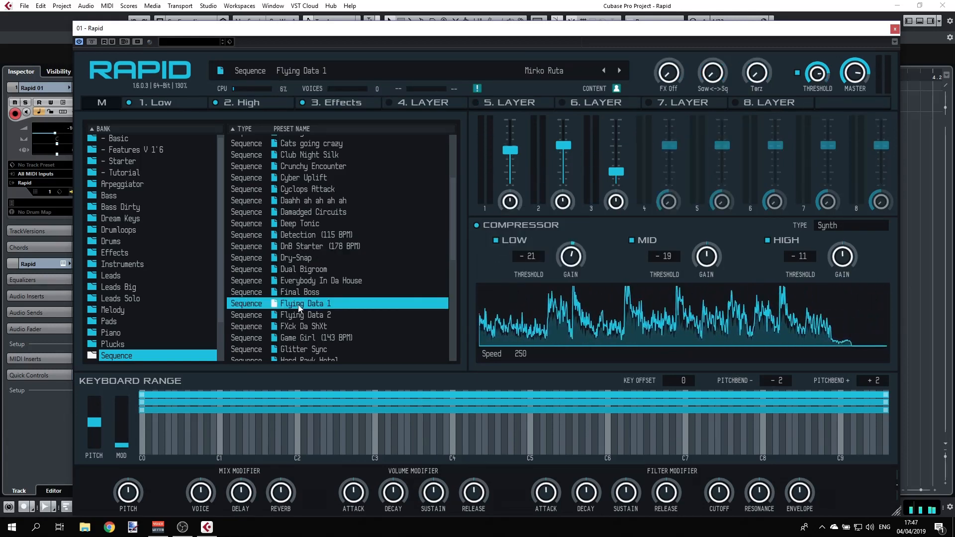
click(297, 324)
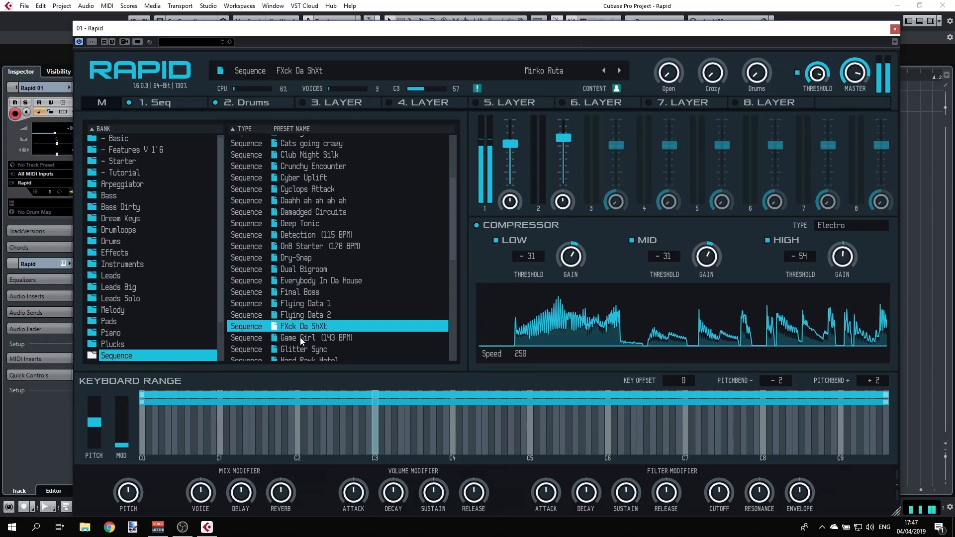
click(300, 337)
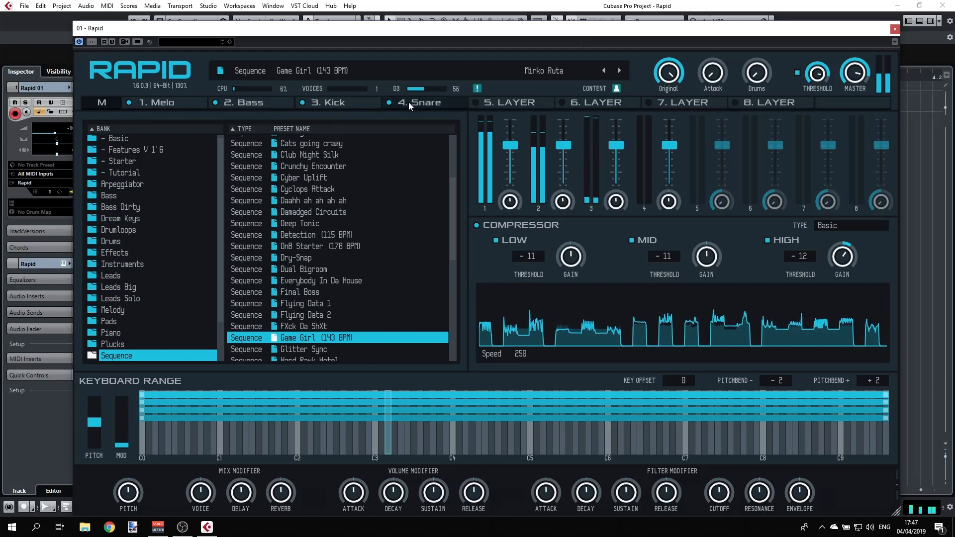
scroll(303, 270, down, 3)
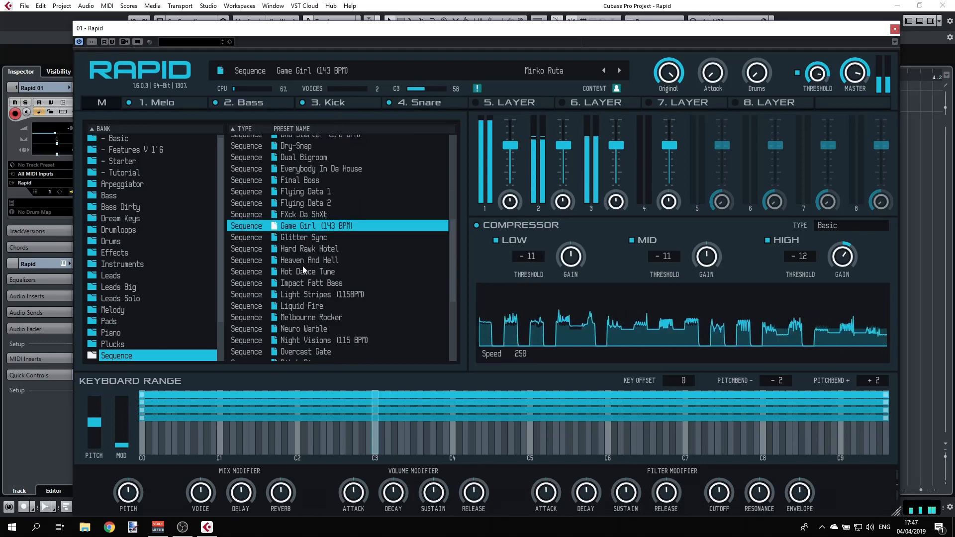
click(309, 237)
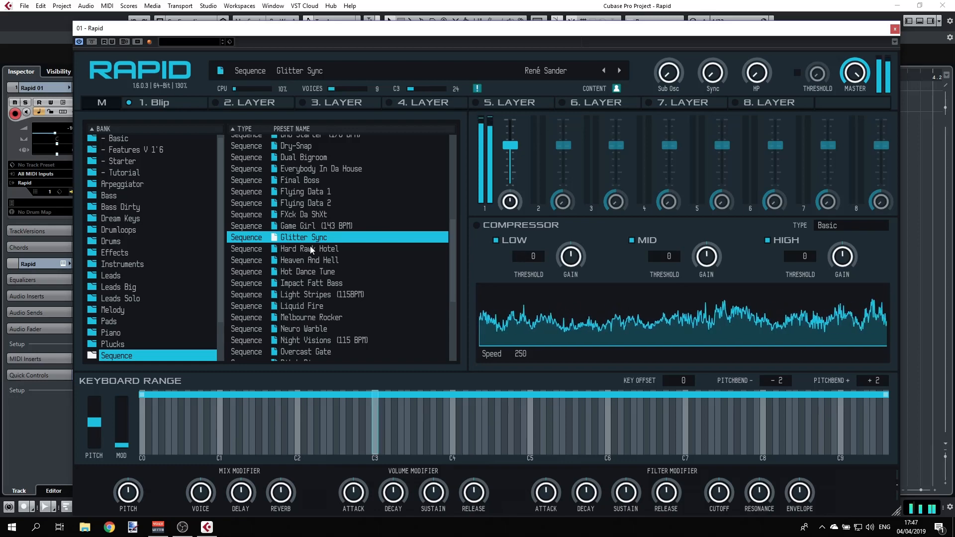
click(306, 249)
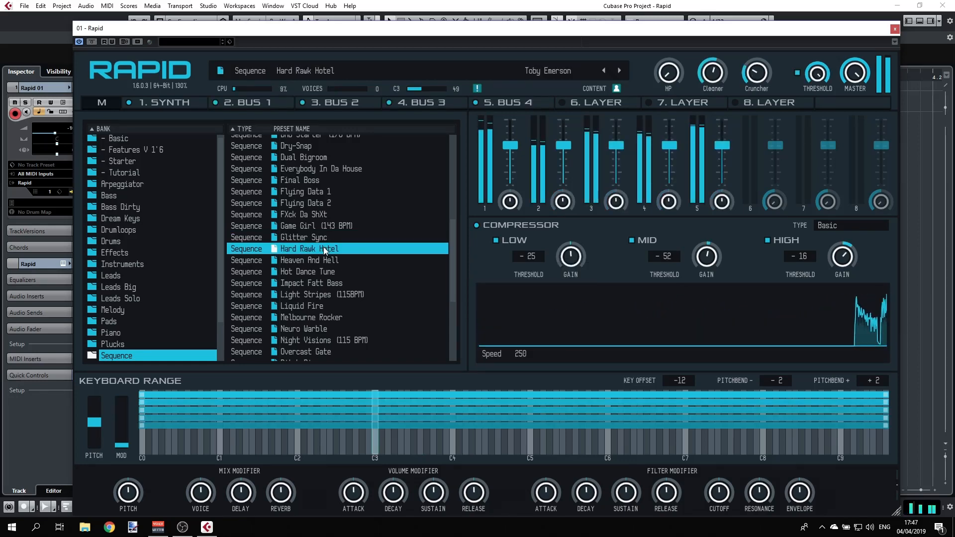
Step: Audition the Sequence presets Hot Dance Tune, Impact Fatt Bass, Light Stripes (115BPM), Liquid Fire, Melbourne Rocker and Neuro Warble
click(313, 273)
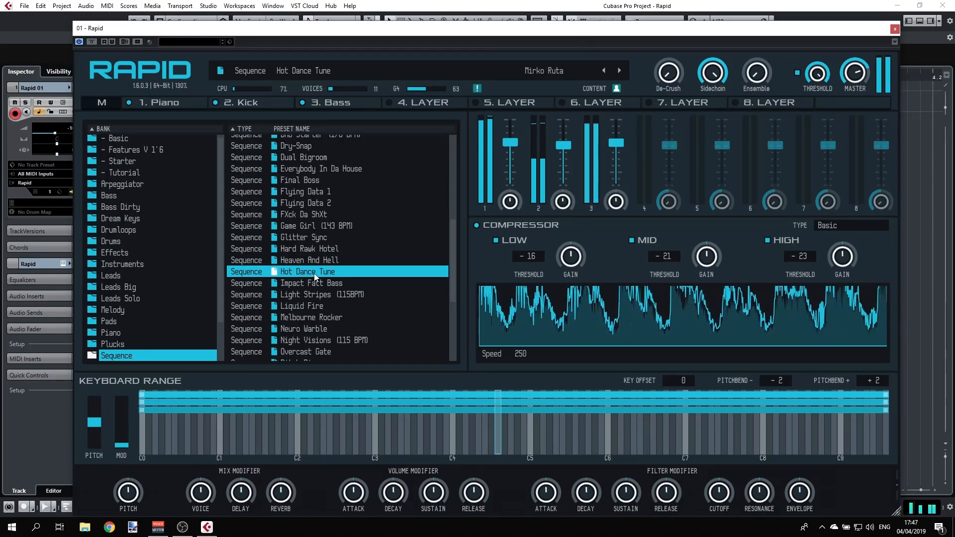
click(314, 283)
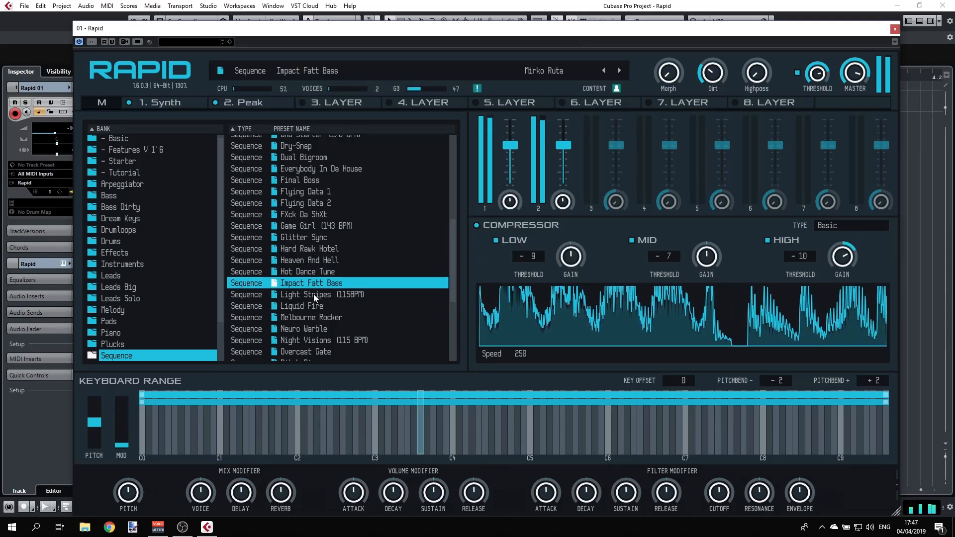
click(314, 295)
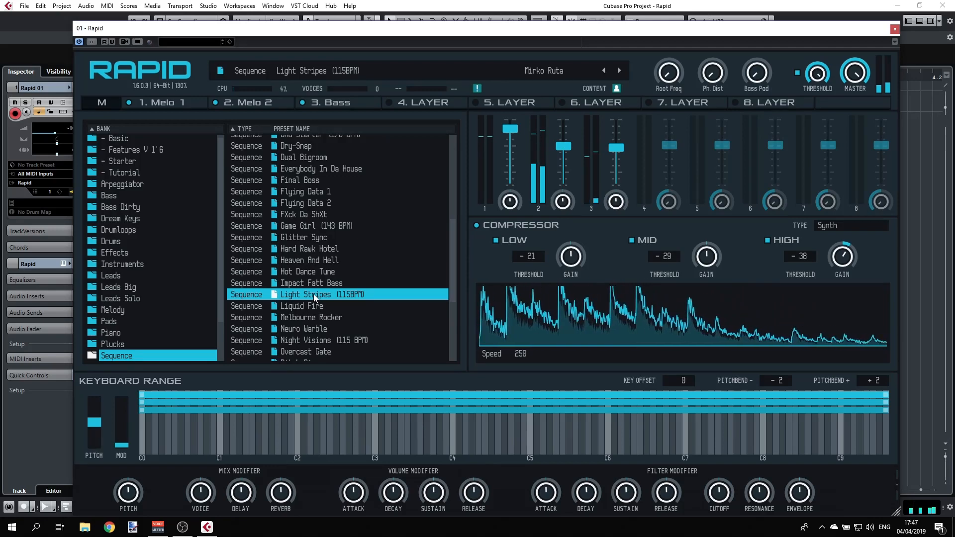
click(317, 310)
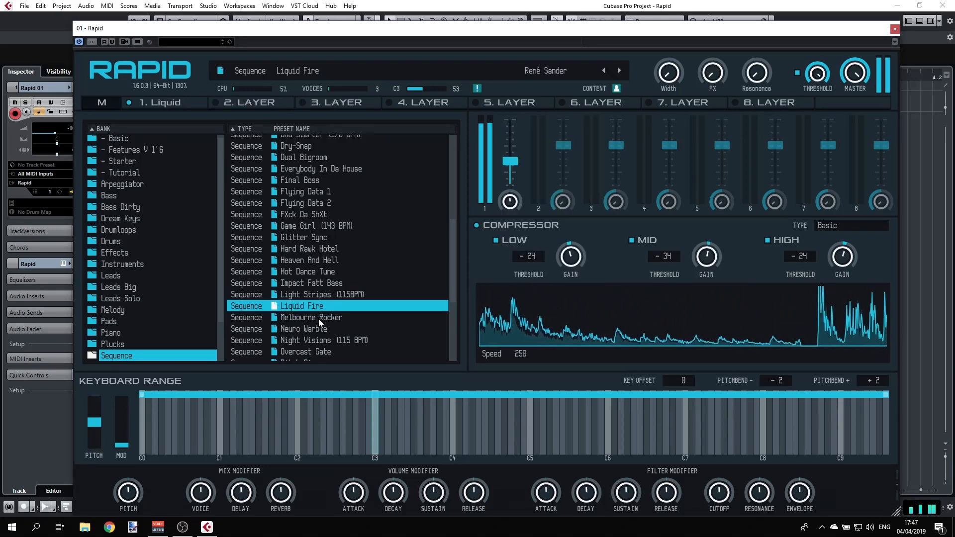
click(318, 320)
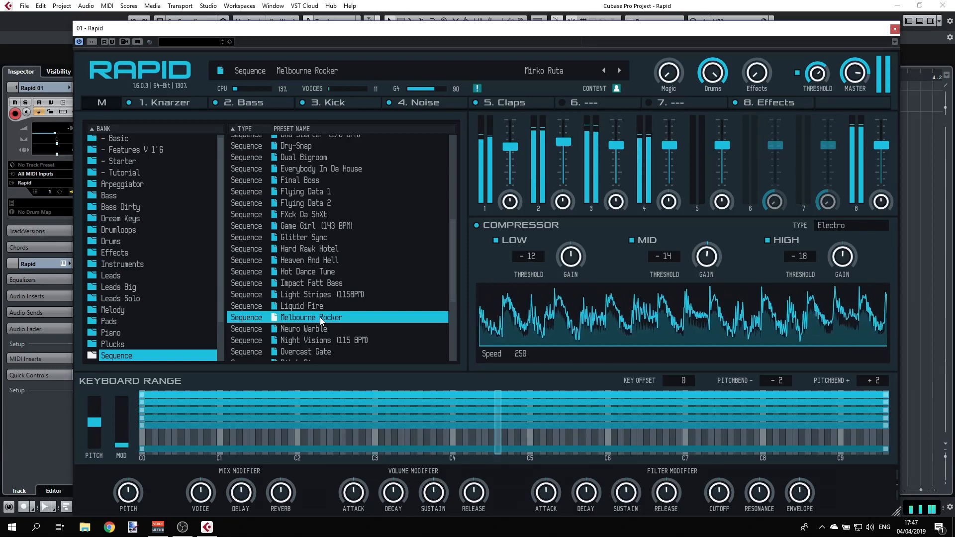
click(318, 330)
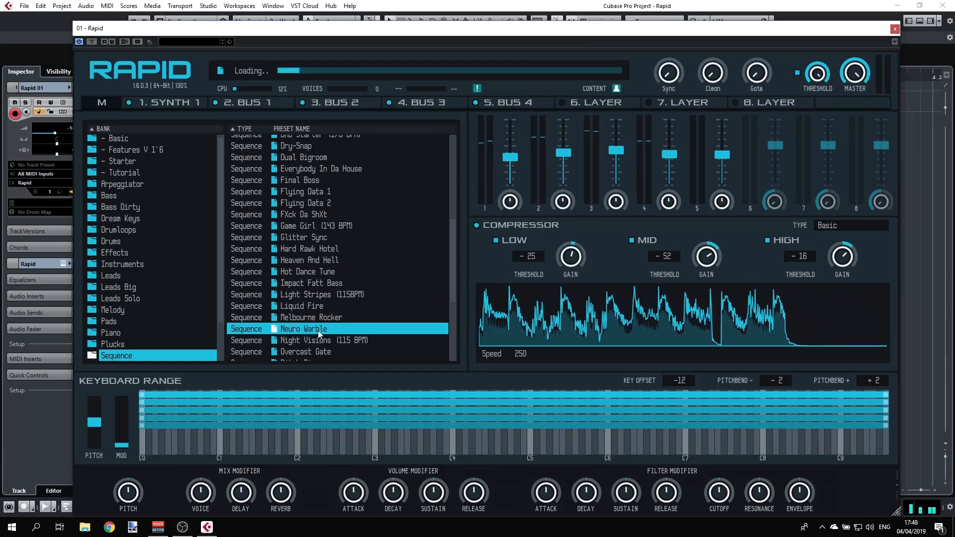
Step: Audition the Sequence presets Night Visions (115 BPM), This Makes Me Crazy and Trailer Wobble Sequence
scroll(321, 294, down, 3)
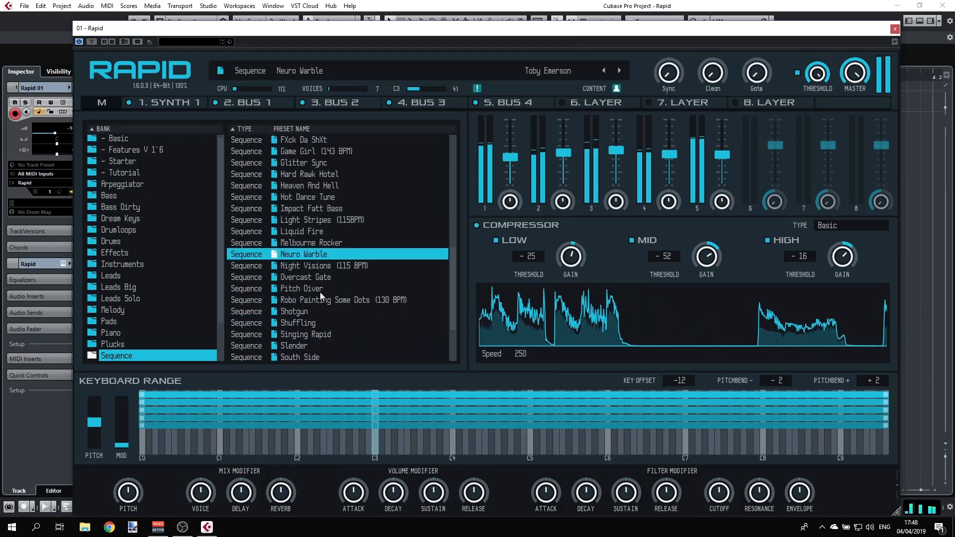
click(314, 267)
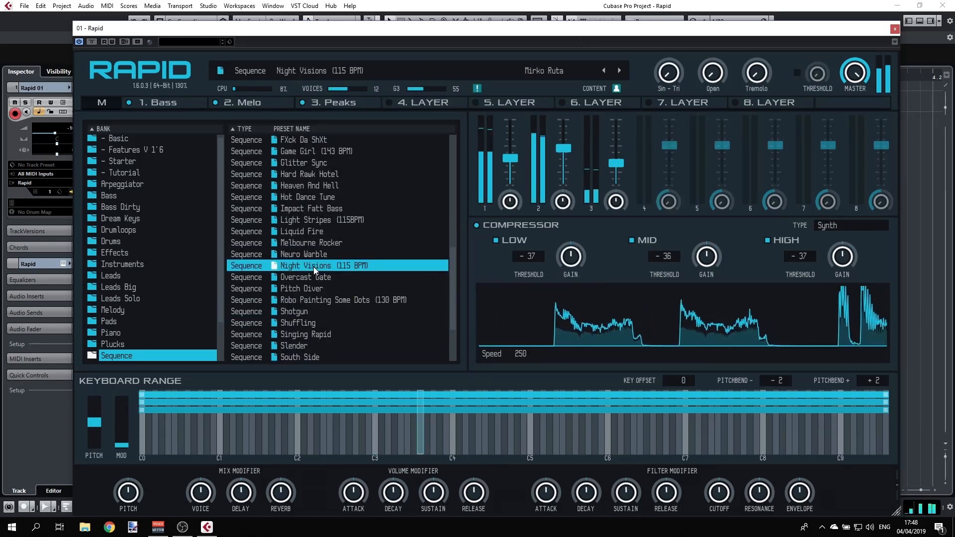
scroll(289, 321, down, 3)
click(297, 309)
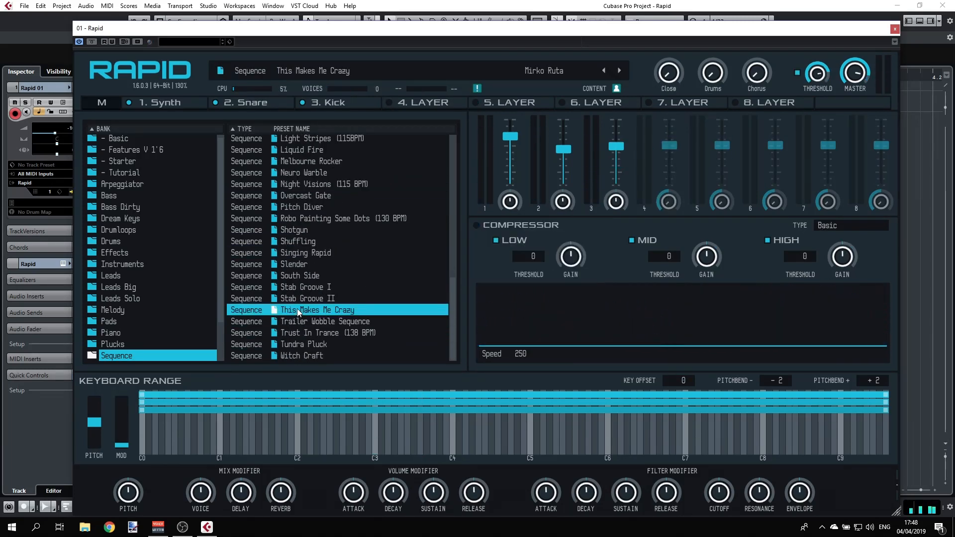
click(294, 320)
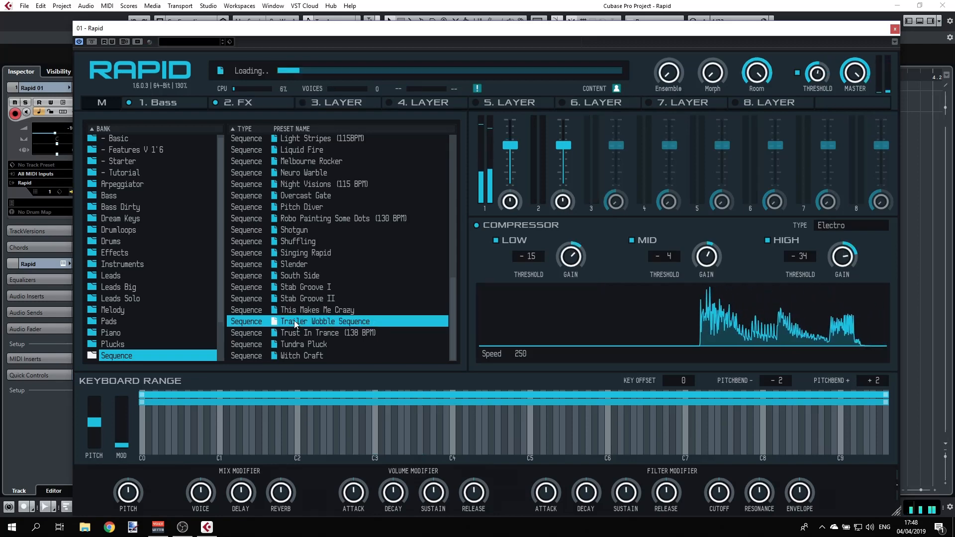
Step: Audition the Arpeggiator bank presets I Want This As First Preset, Acid and more Acid, Acid And Reverb, Artificial Unintelligence and At The Moment
click(129, 185)
click(321, 139)
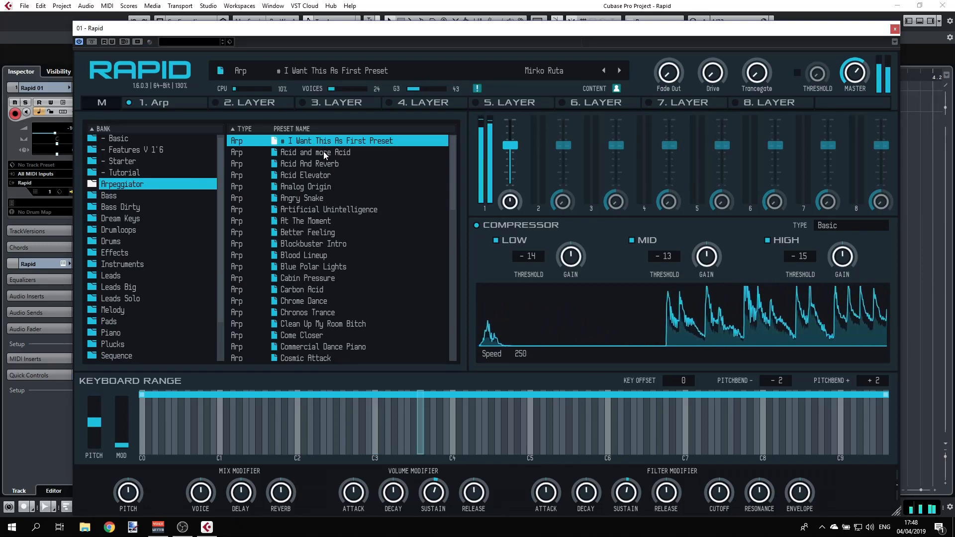
click(324, 151)
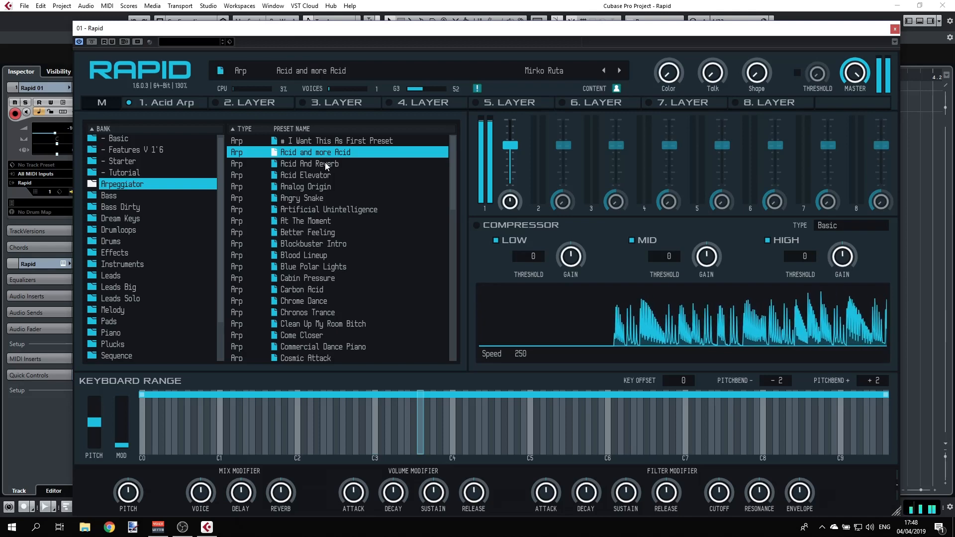
click(325, 163)
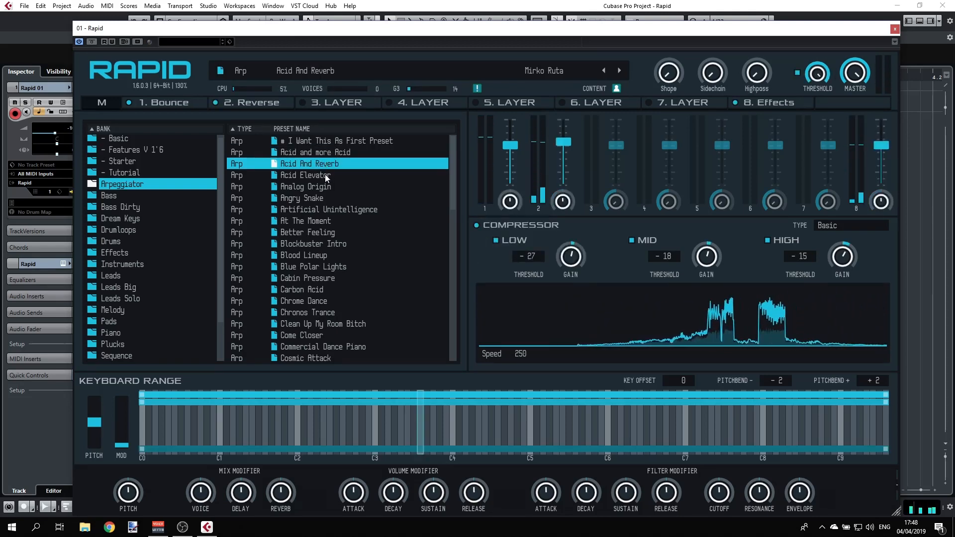
click(333, 210)
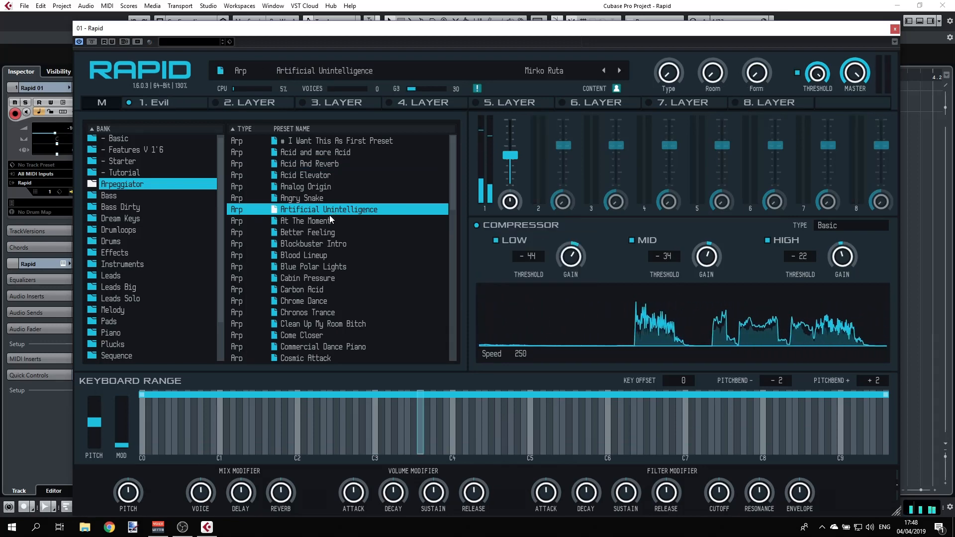
click(324, 220)
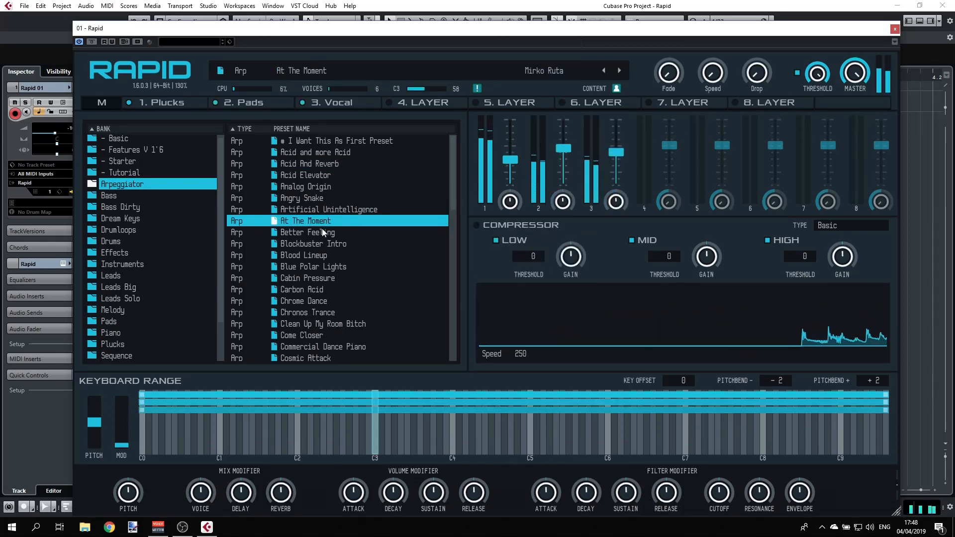
Step: Audition the Arpeggiator presets Better Feeling, Blockbuster Intro, Blood Lineup, Clean Up My Room Bitch and Come Closer
click(321, 230)
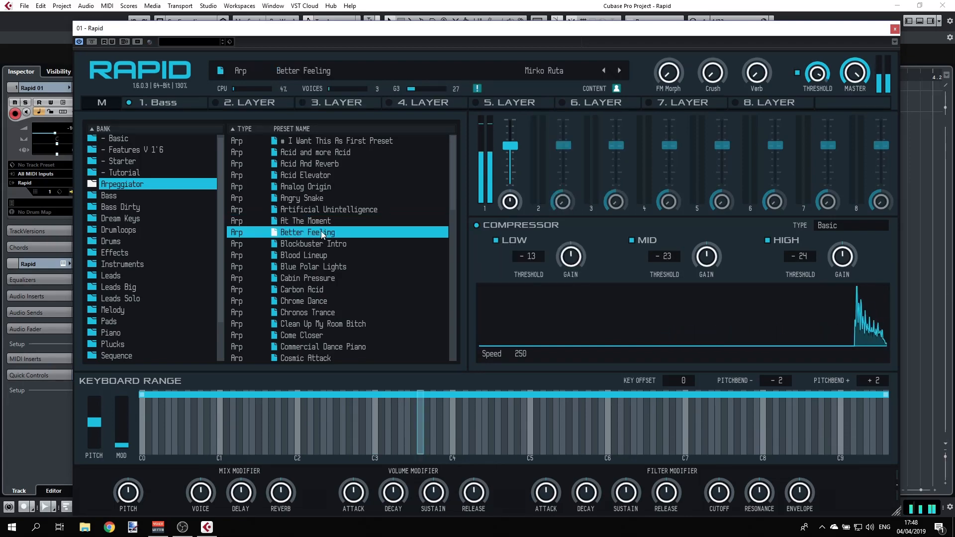
click(320, 243)
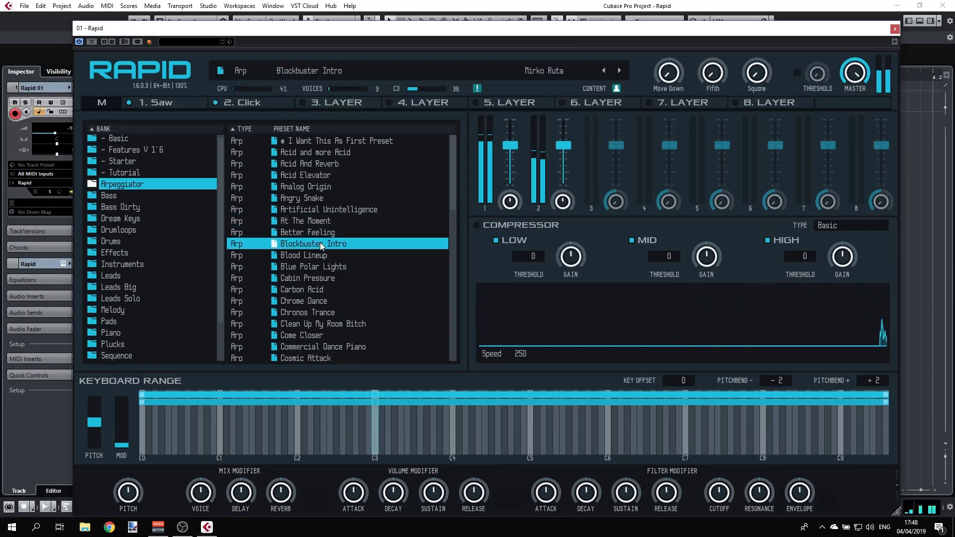
click(320, 255)
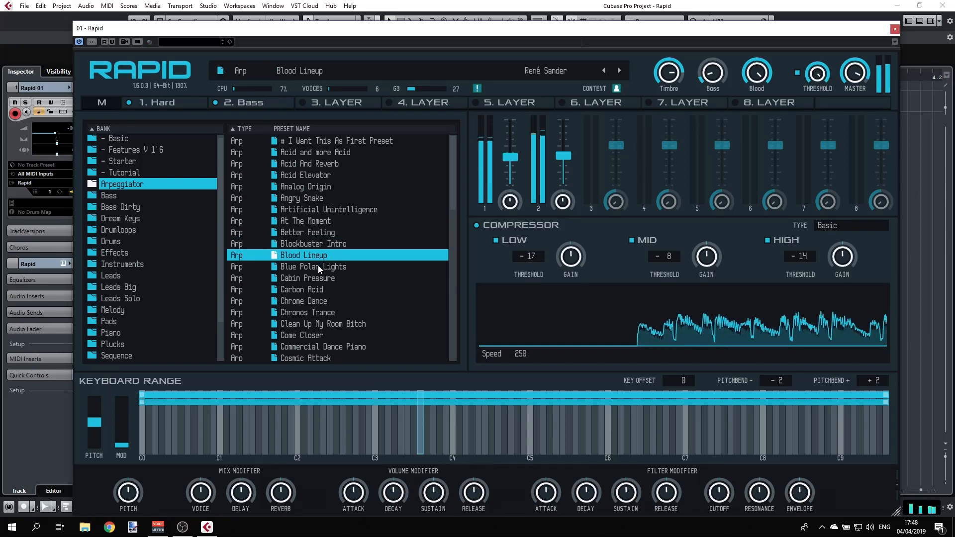
click(315, 326)
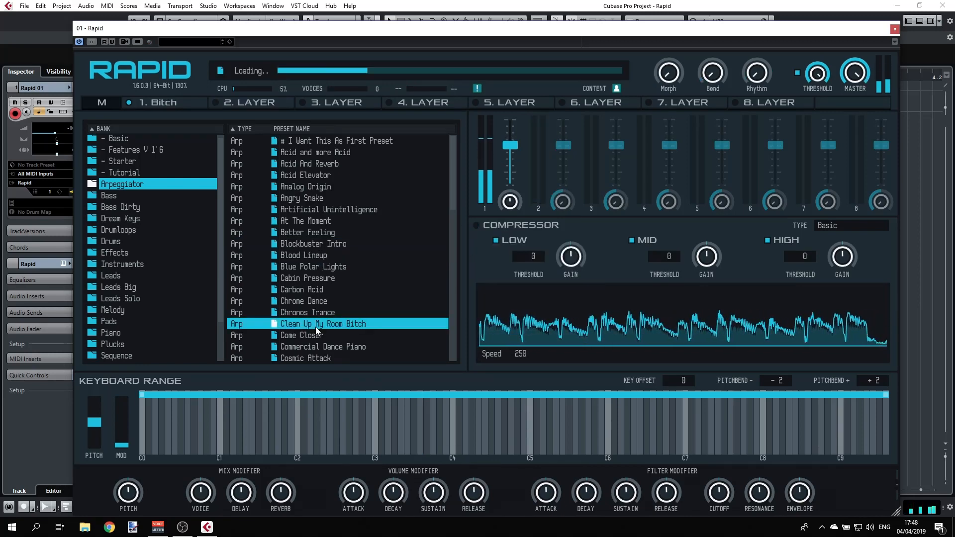
click(317, 336)
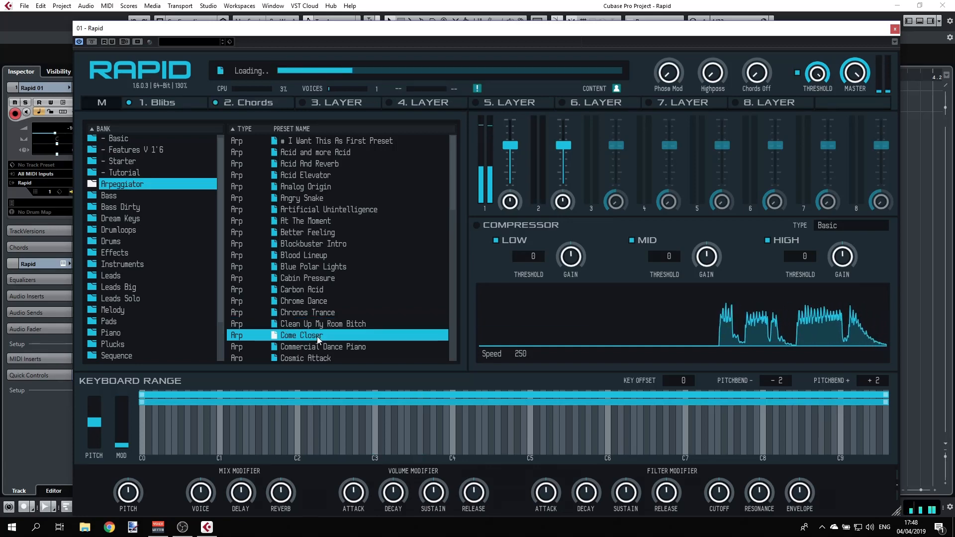
scroll(317, 337, down, 2)
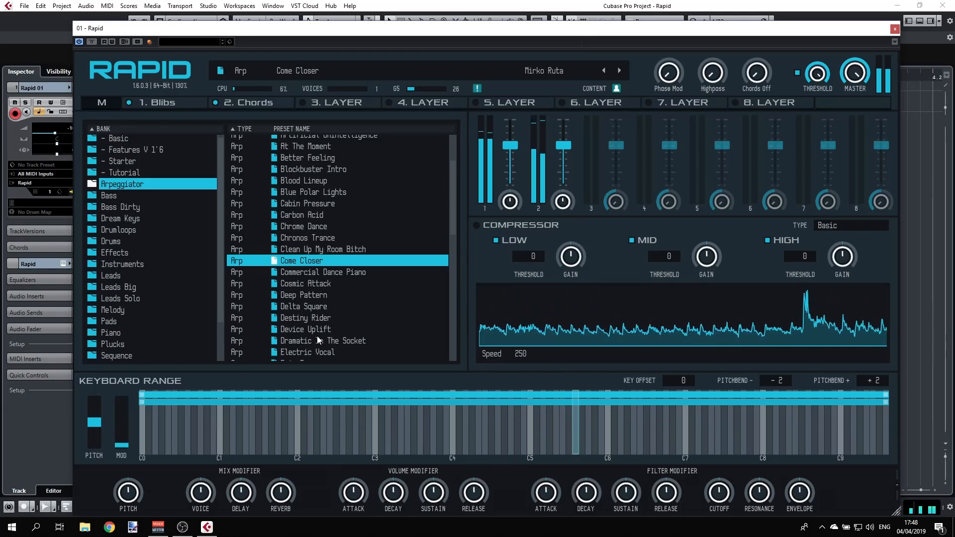
Step: Audition the Arpeggiator presets Commercial Dance Piano, Cosmic Attack, Heavens Bells, Infinite Crystals, Land Of Birds and Magenta Steps
click(326, 271)
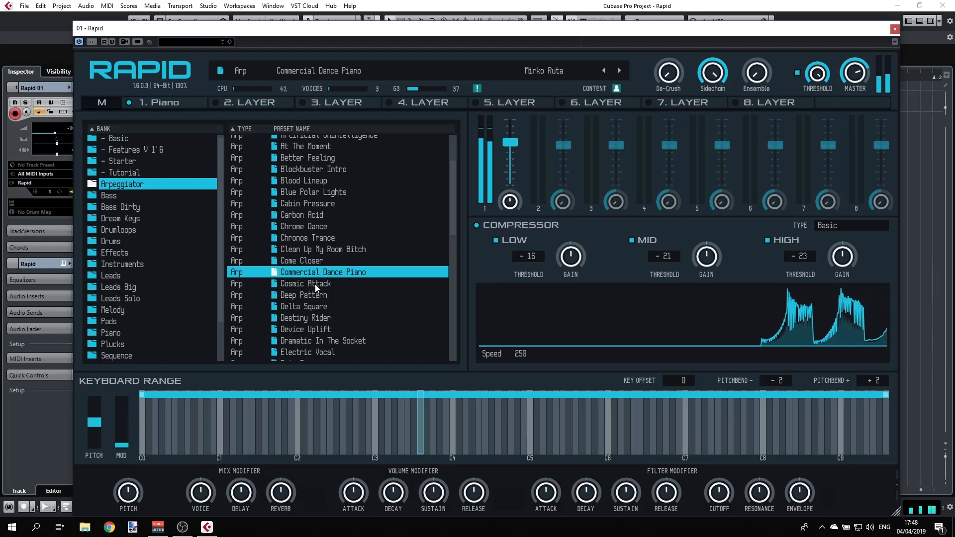
click(315, 285)
scroll(318, 292, down, 4)
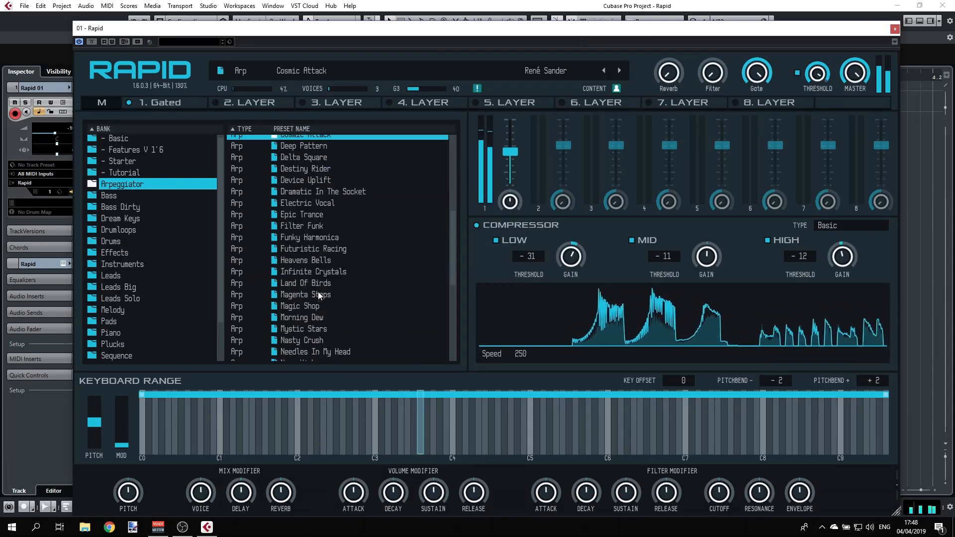
click(321, 259)
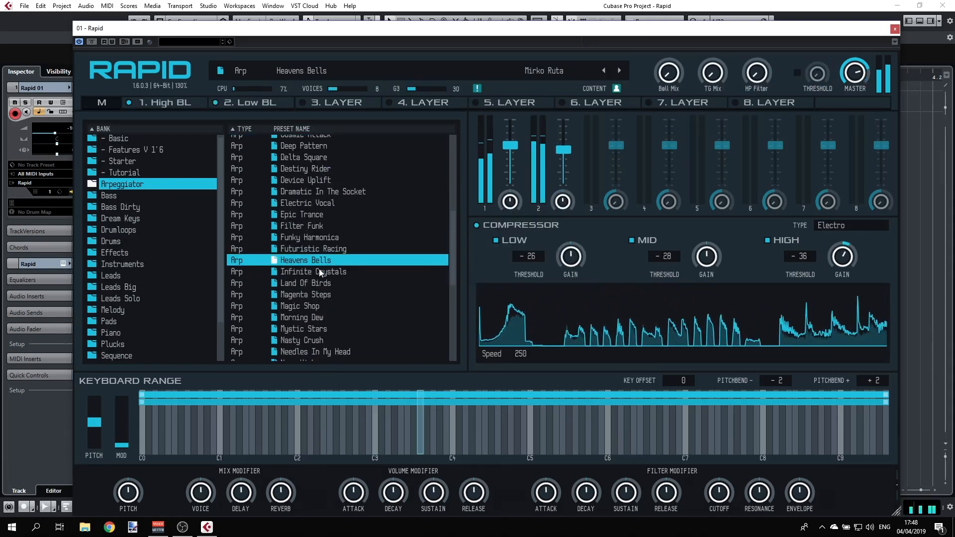
click(320, 271)
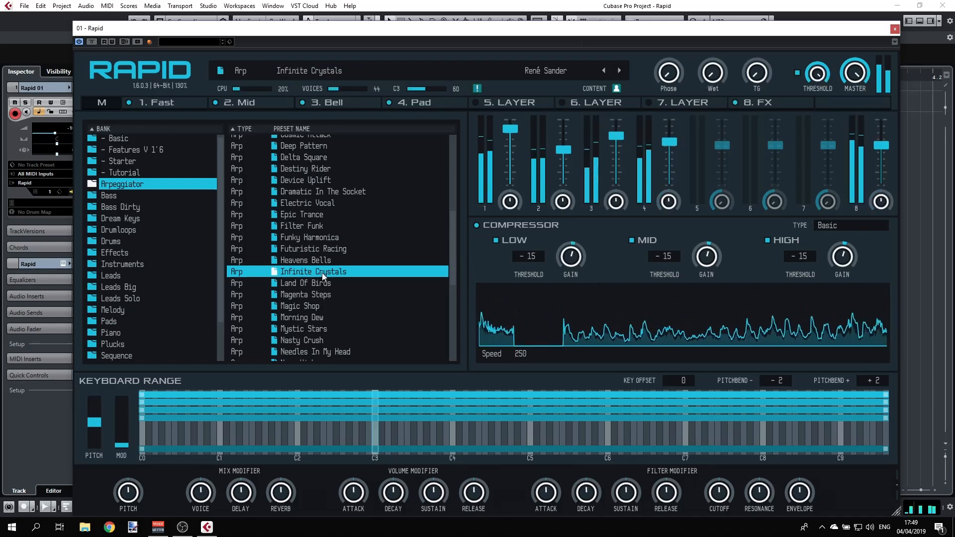
click(328, 285)
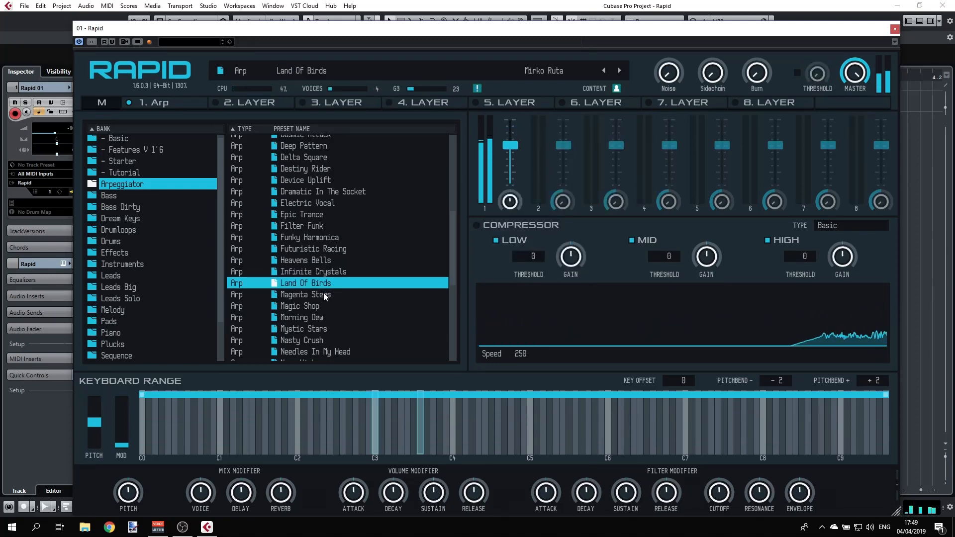
click(322, 296)
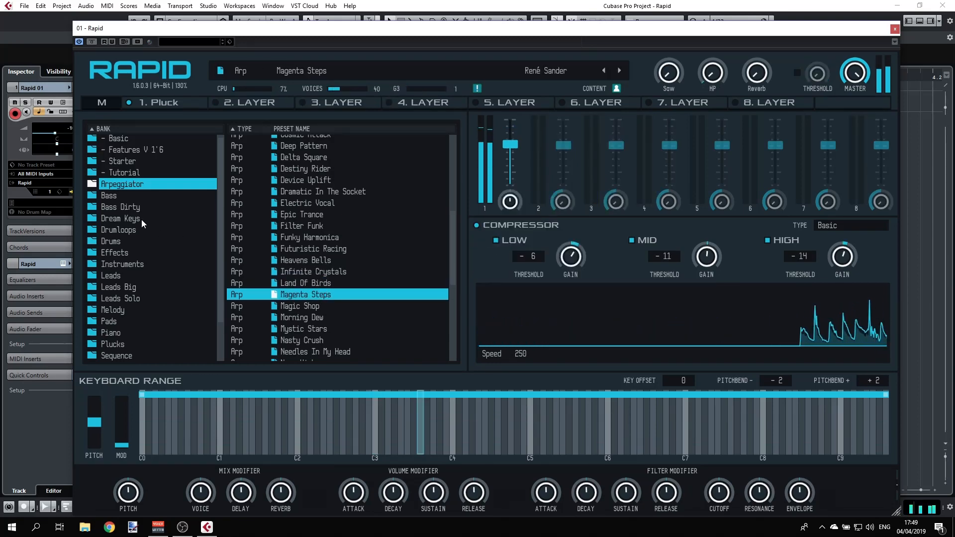
Step: Audition the Melody bank presets All Colors Are Beautiful, viewing its Full layer with the arpeggiator pattern, and Freedom
click(118, 309)
click(298, 141)
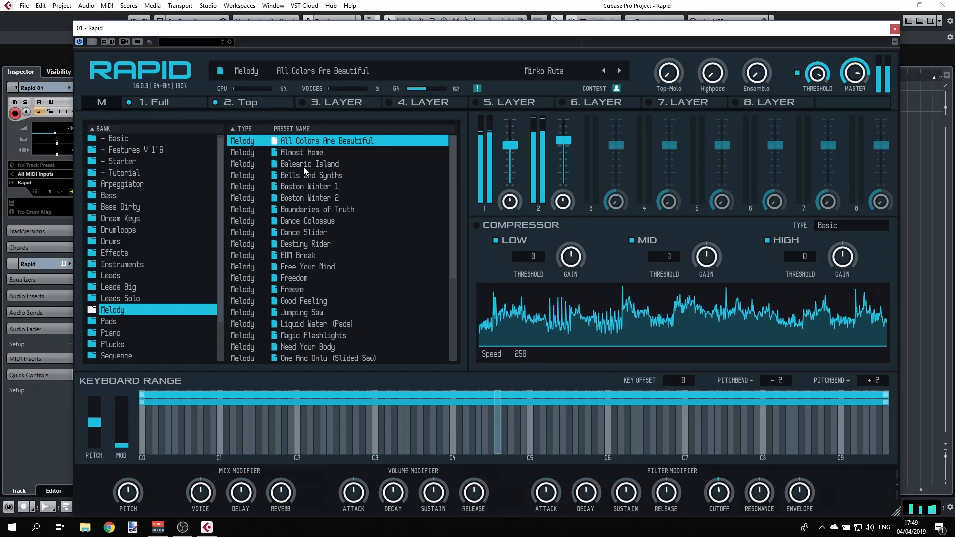
click(218, 110)
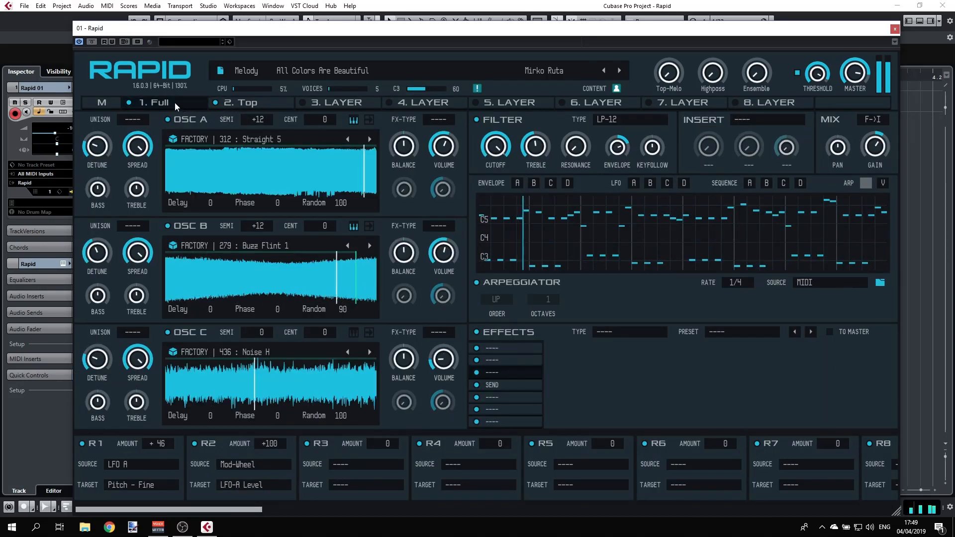
click(108, 100)
click(298, 277)
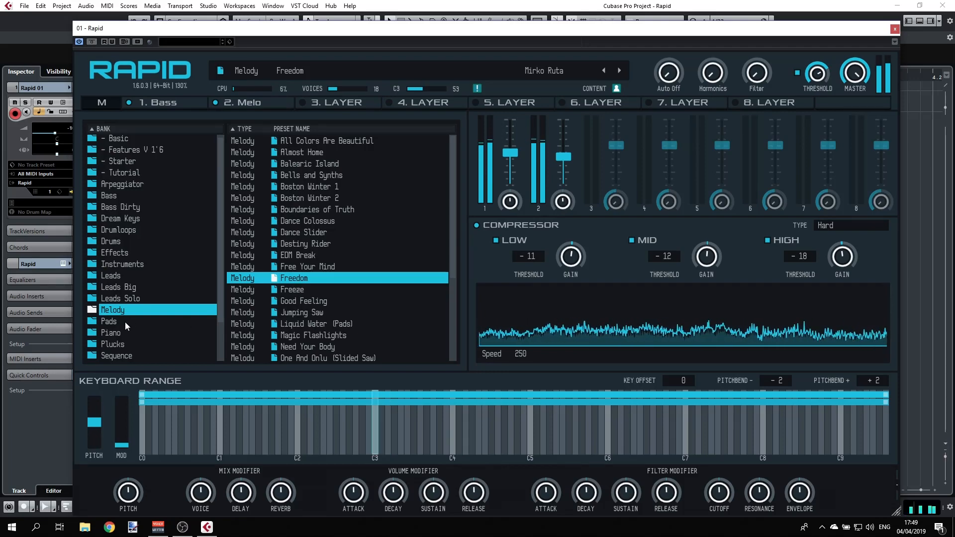
Step: Audition the Plucks bank presets Caribic Pluck 1, EDM Power Pluck 1, Impulse, Kygolic Pluck 1 and Kygolic Pluck 2
click(118, 345)
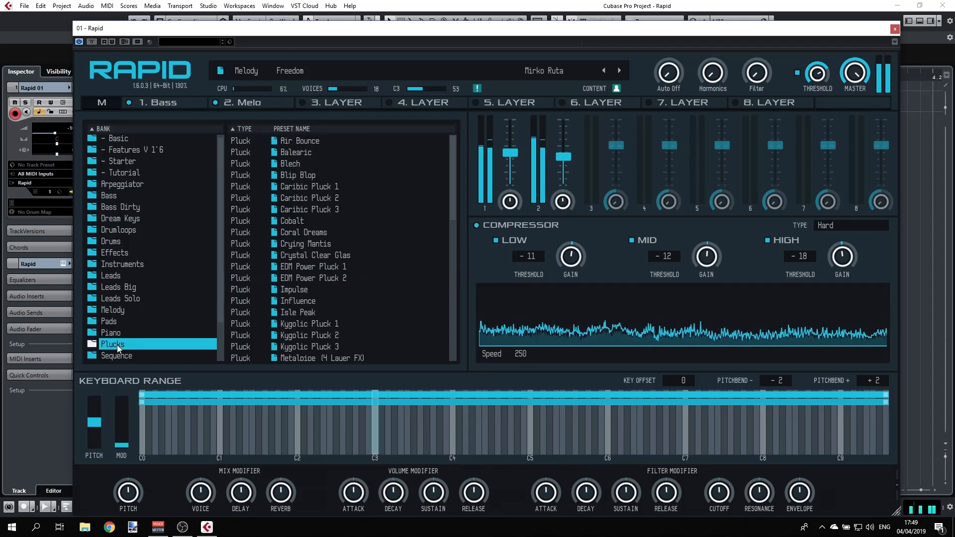
click(310, 191)
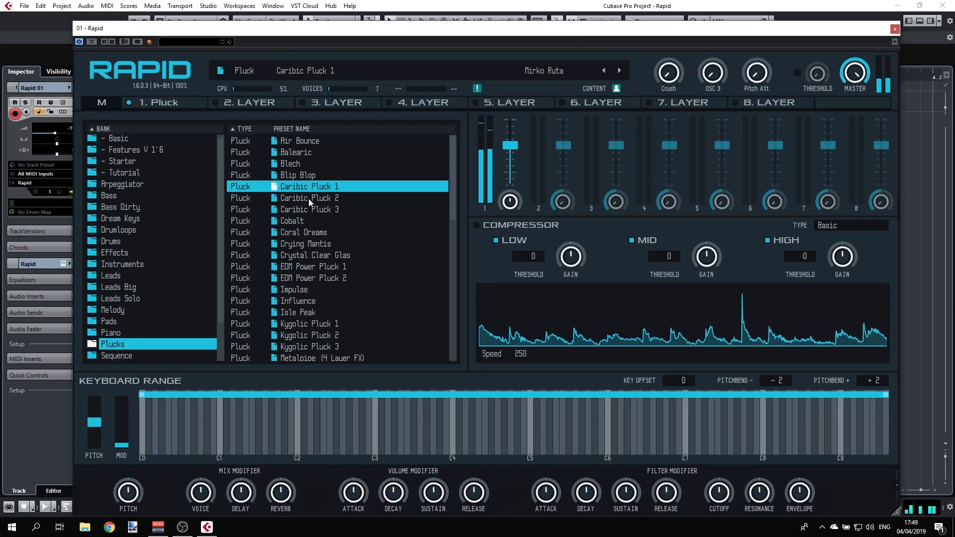
click(323, 271)
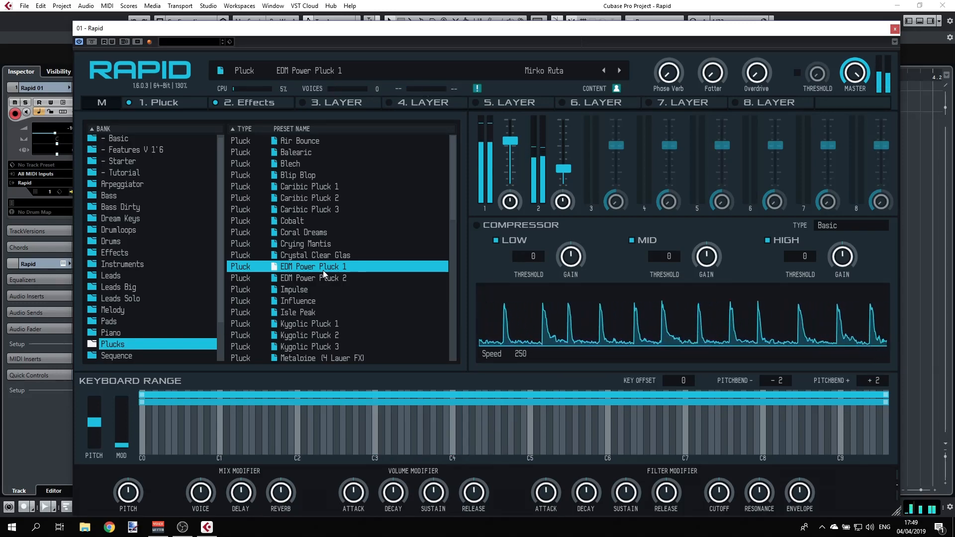
click(307, 290)
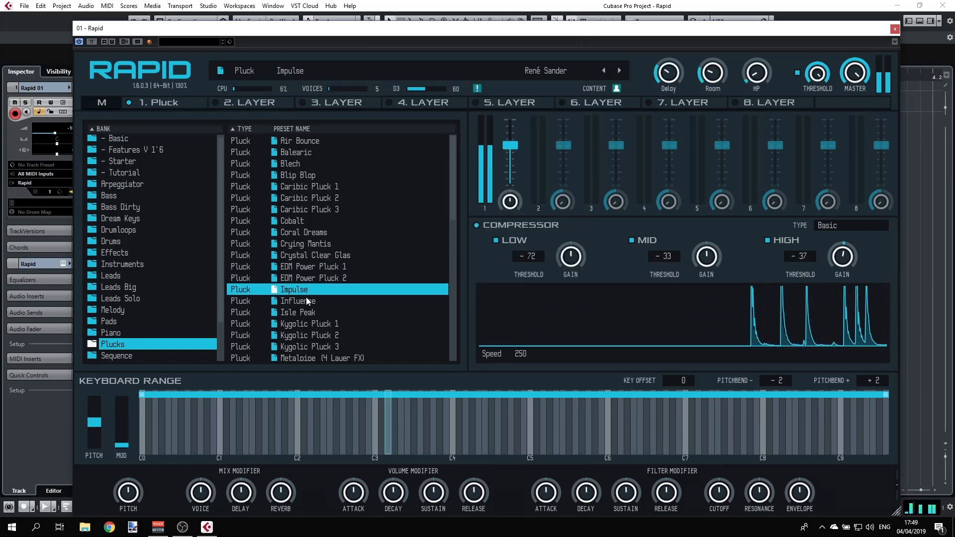
click(299, 324)
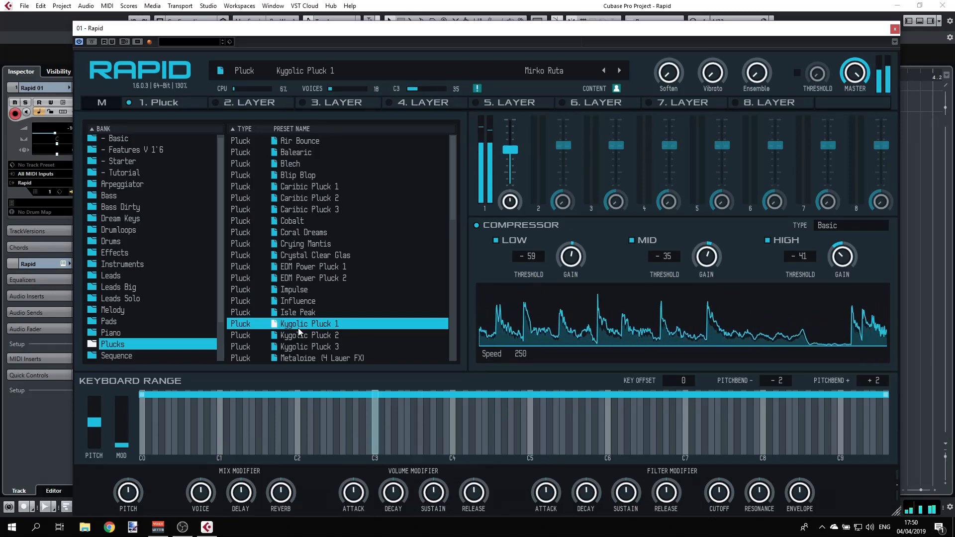
click(309, 335)
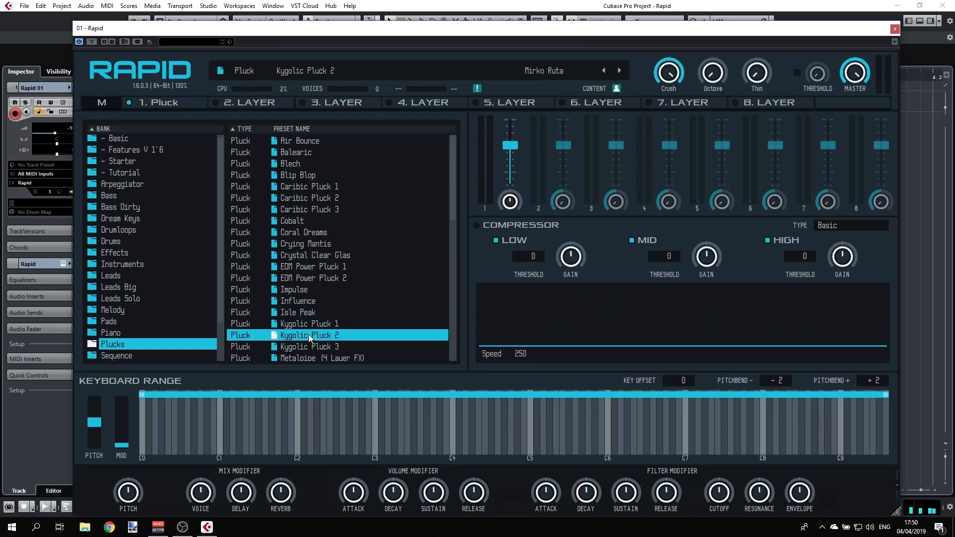
Step: Audition the Plucks presets Metalpipe (4 Layer FX), Muted Guitar, Pleasure and Pluck Pad
scroll(329, 292, down, 3)
click(326, 285)
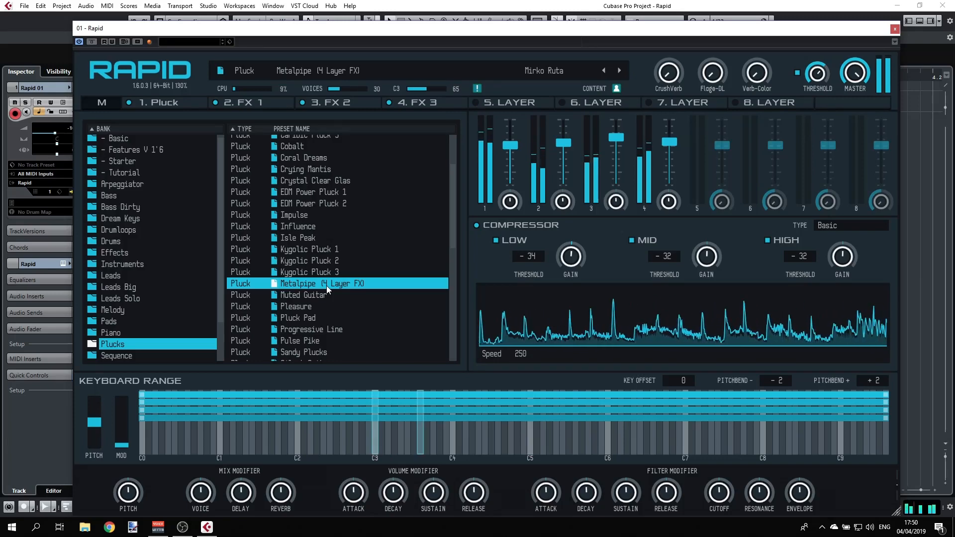
click(320, 296)
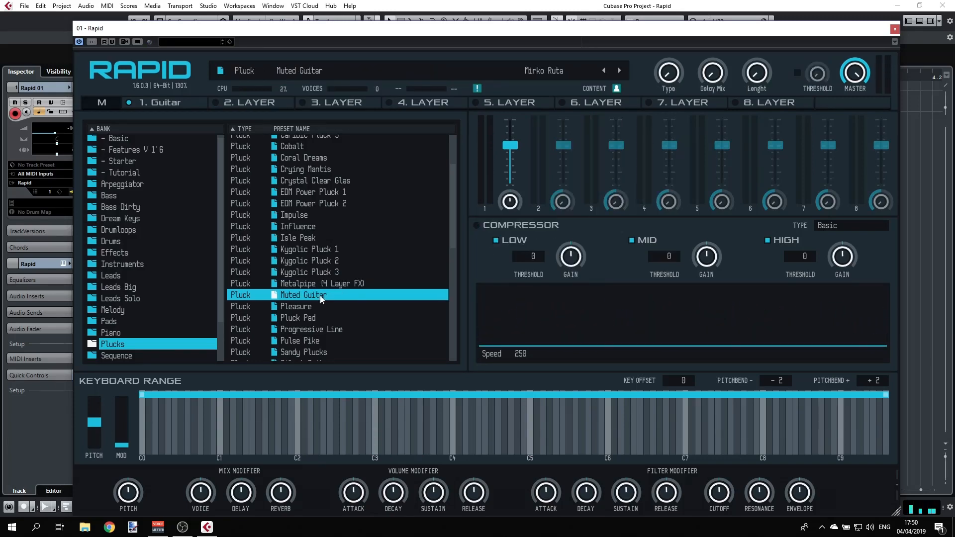
click(309, 305)
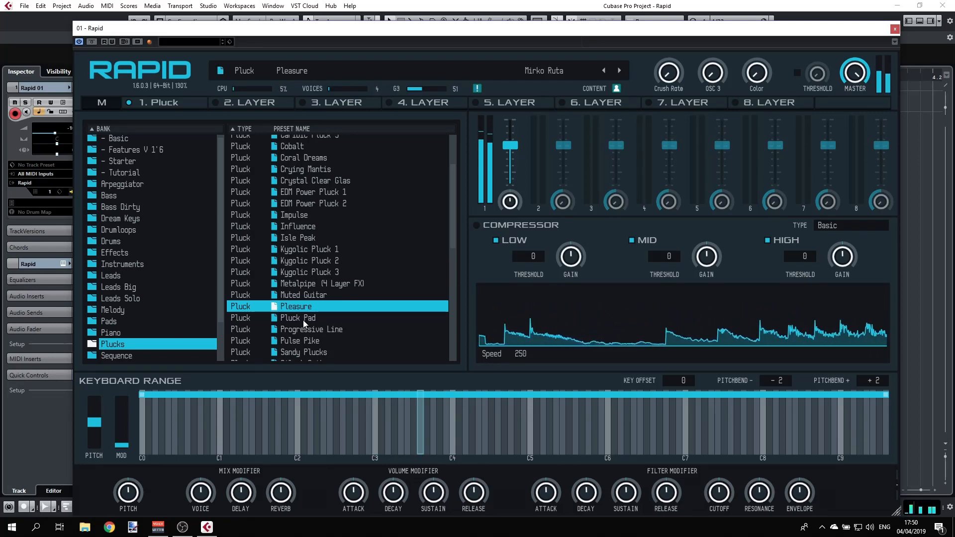
click(298, 319)
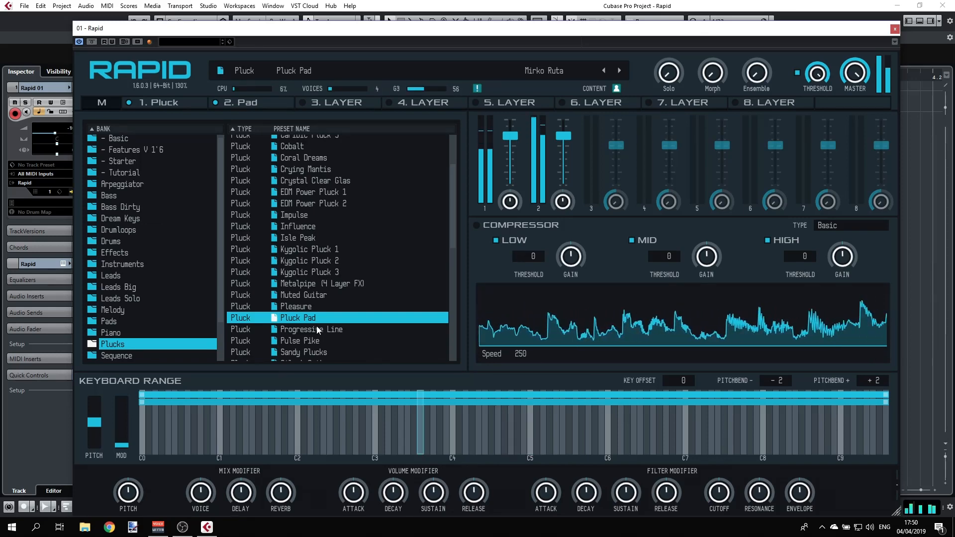
Step: Audition the Plucks presets Progressive Line, Pulse Pike and Soft And Dirty 1
click(317, 330)
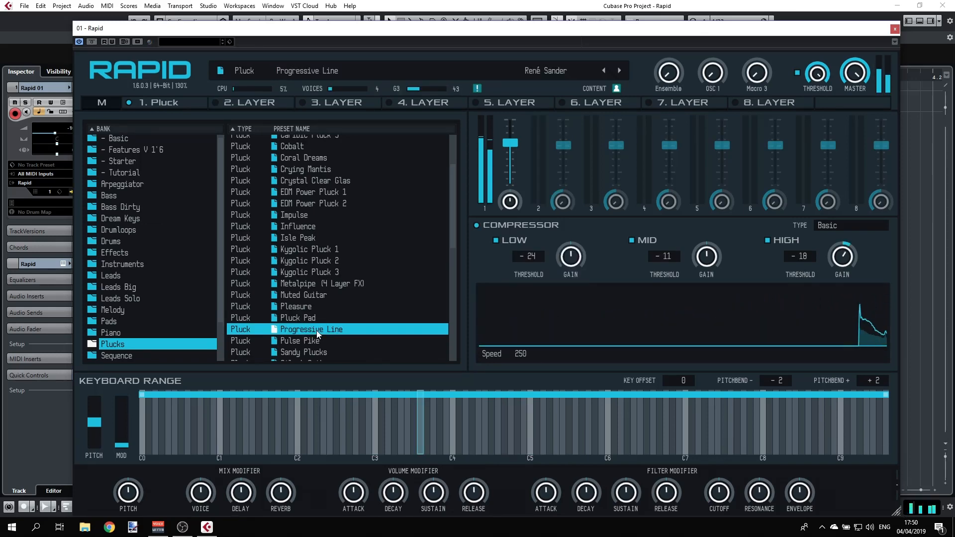
click(309, 341)
scroll(315, 328, down, 5)
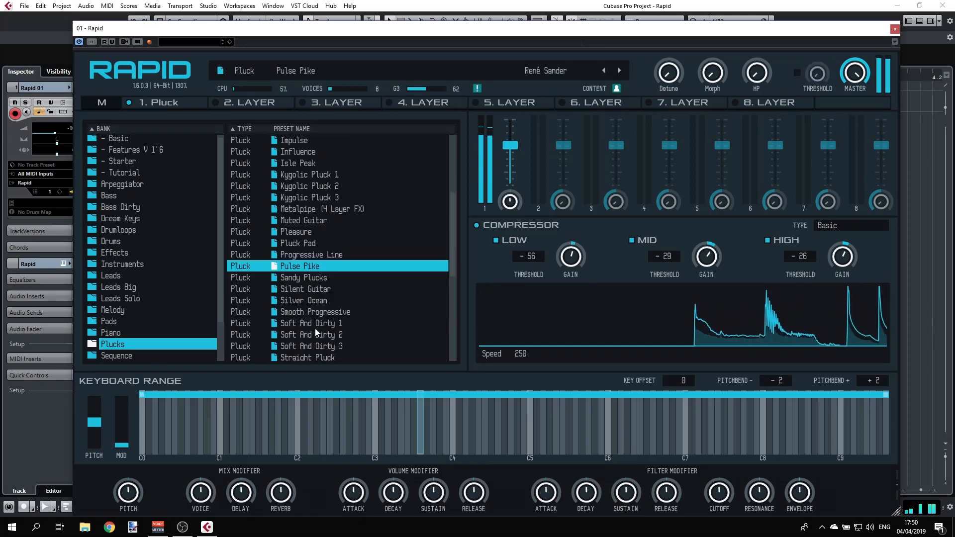
click(318, 250)
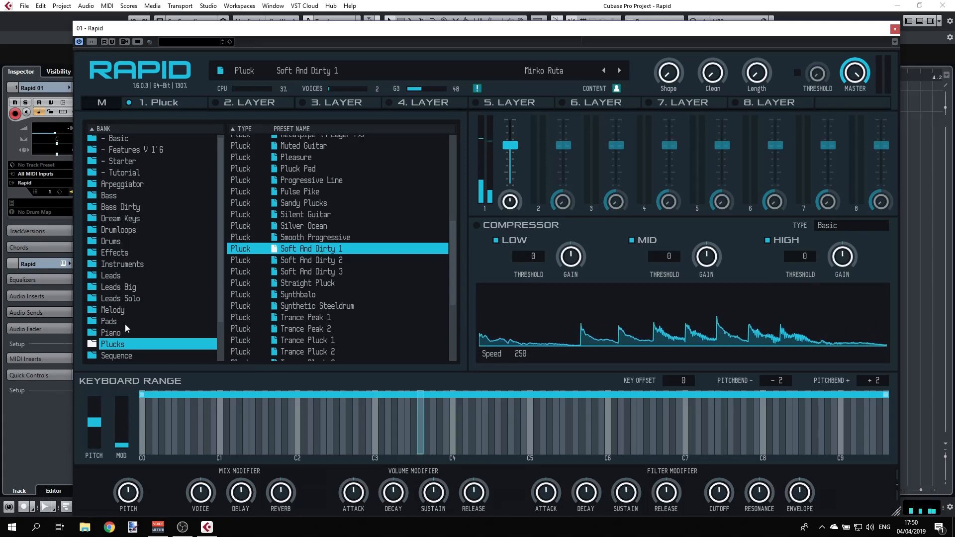
Step: Audition the Piano bank presets Basic Piano, Middle Grand, Rhodes Mk. I and Shadow
click(114, 333)
click(296, 153)
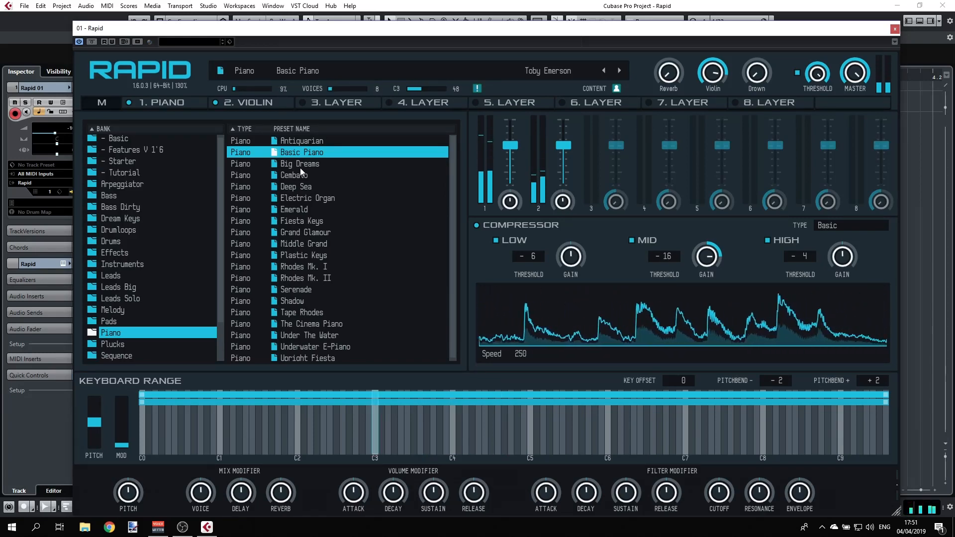
click(305, 244)
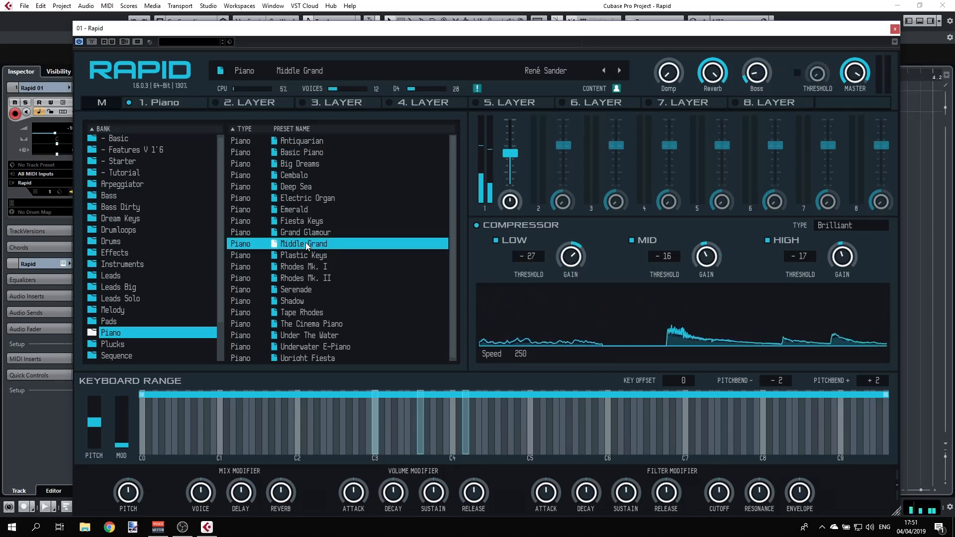
click(318, 267)
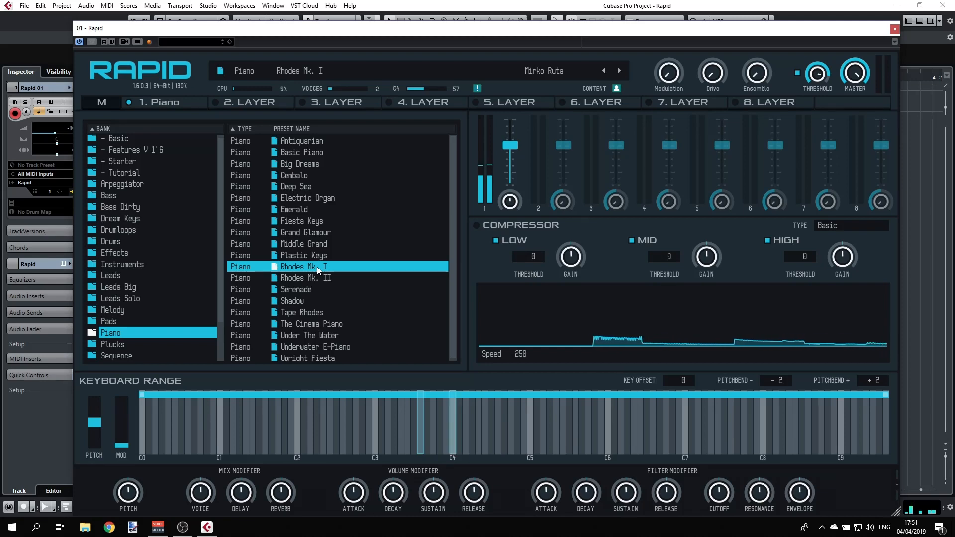
click(306, 299)
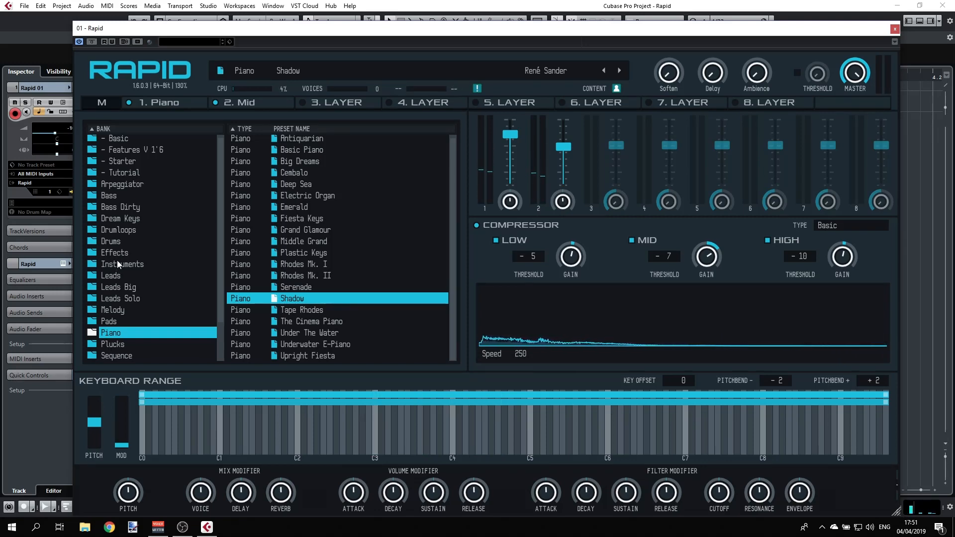
Step: Audition the Leads bank presets Beavers Laser, Chord Breaker, Fat Saw chord and Smooth Ana
click(116, 274)
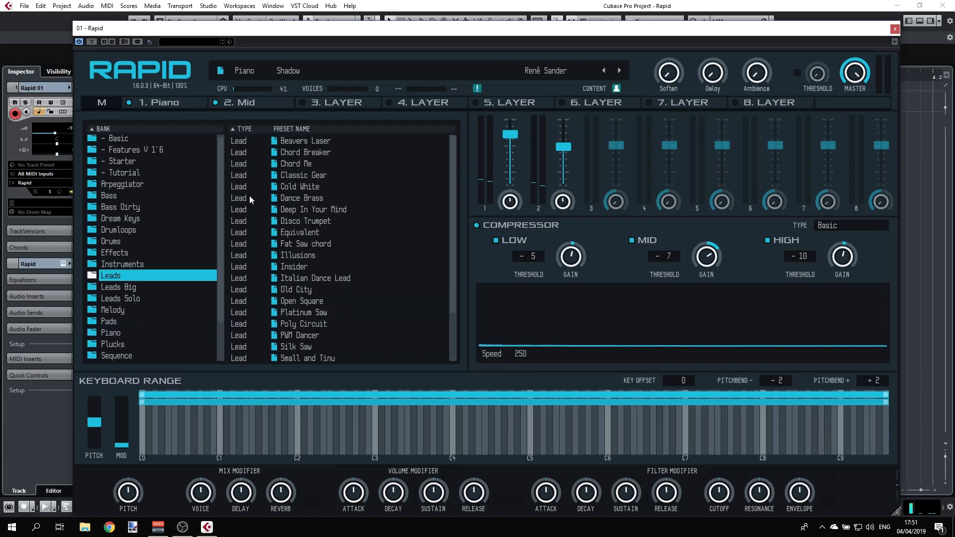
click(285, 140)
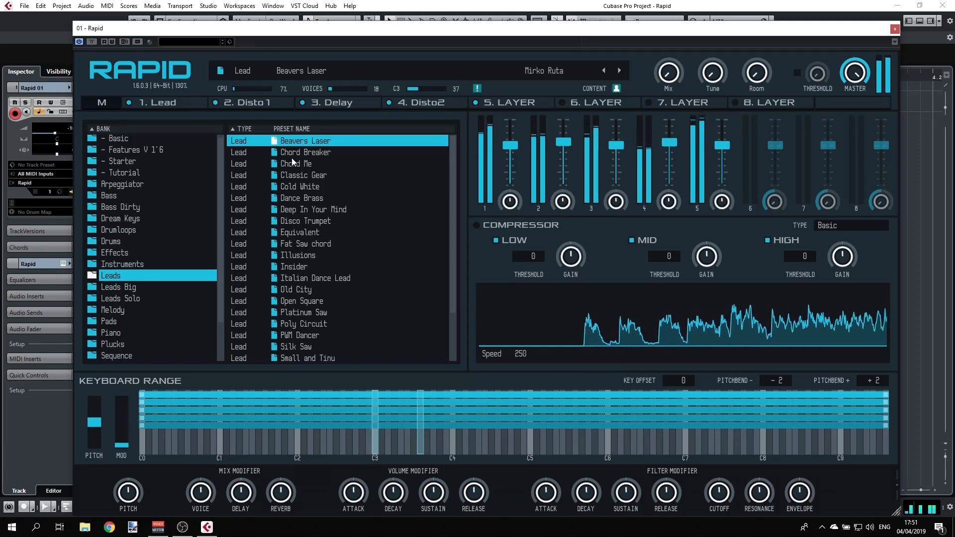
click(294, 152)
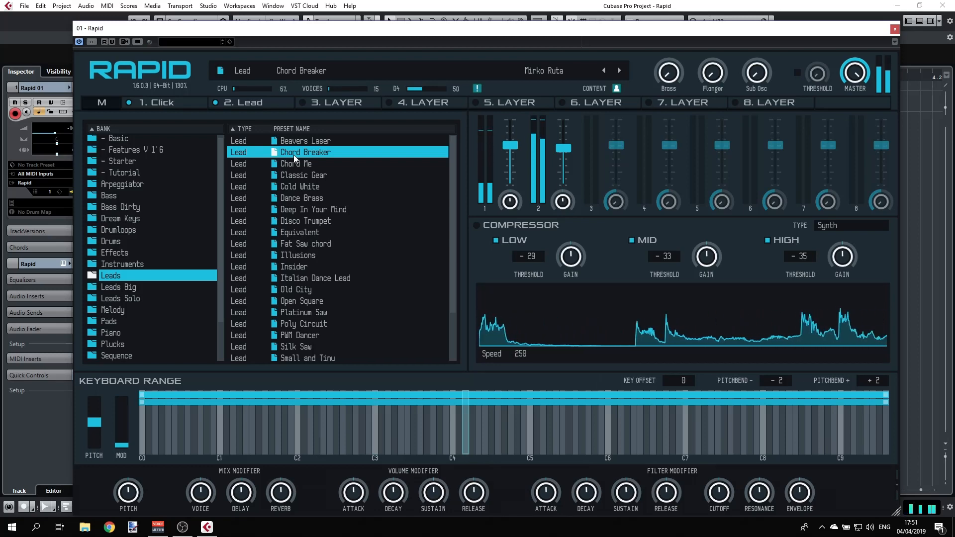
click(304, 245)
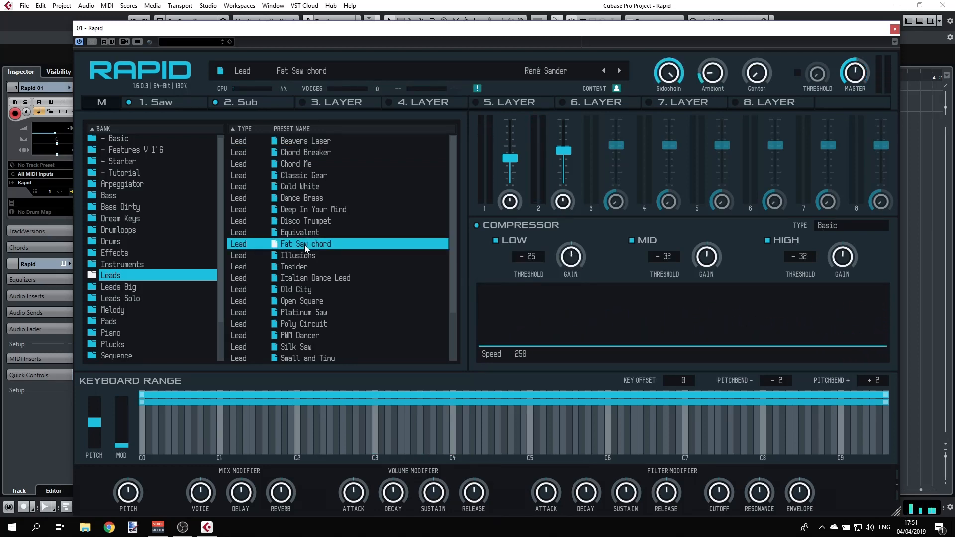
scroll(305, 321, down, 2)
click(308, 312)
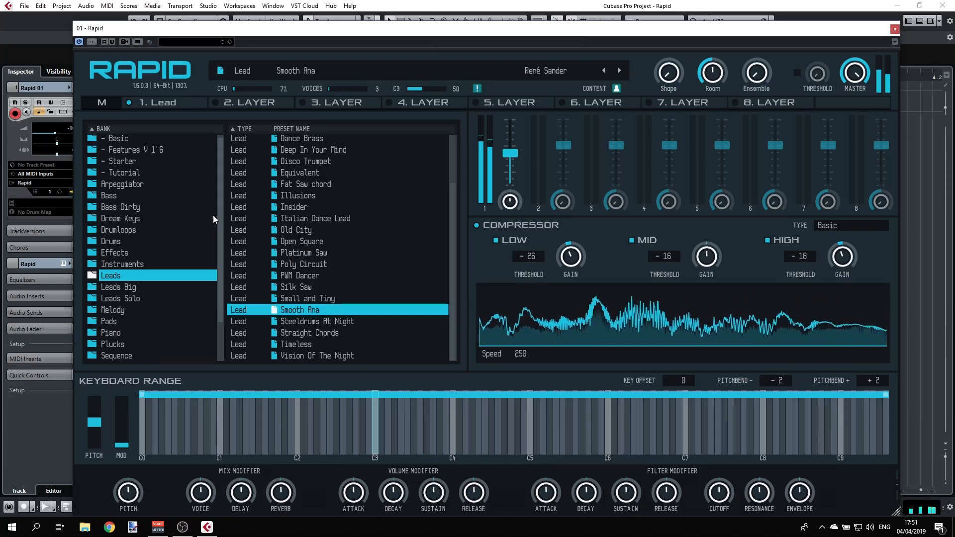
Step: Audition the Dream Keys bank presets Ambient Magic, Artificial Love, Ballad Inspiration and Big Dreams
click(139, 219)
click(338, 141)
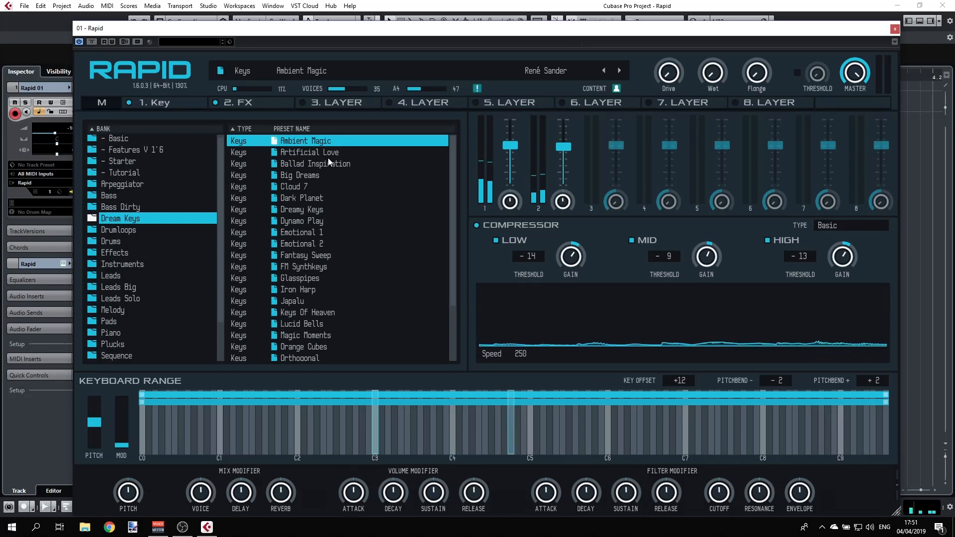
click(327, 156)
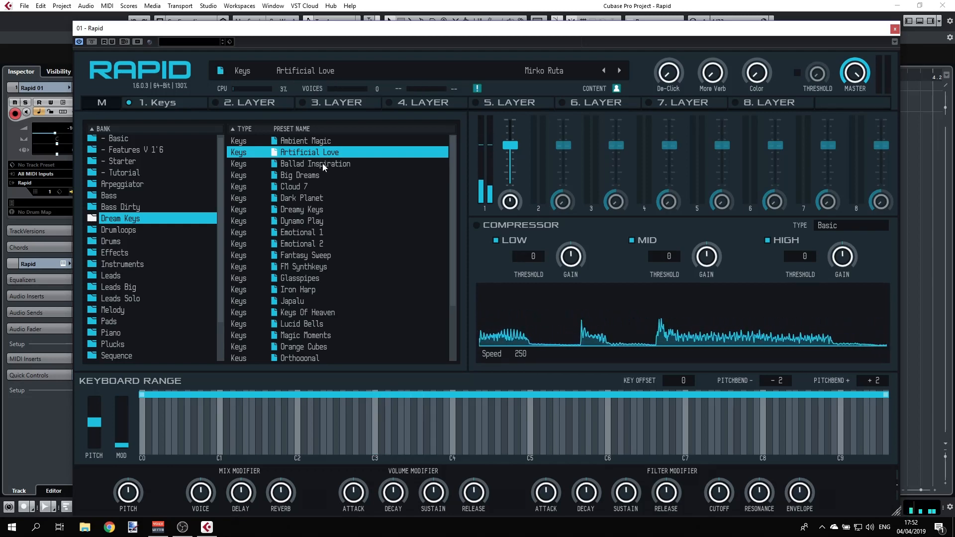
click(323, 164)
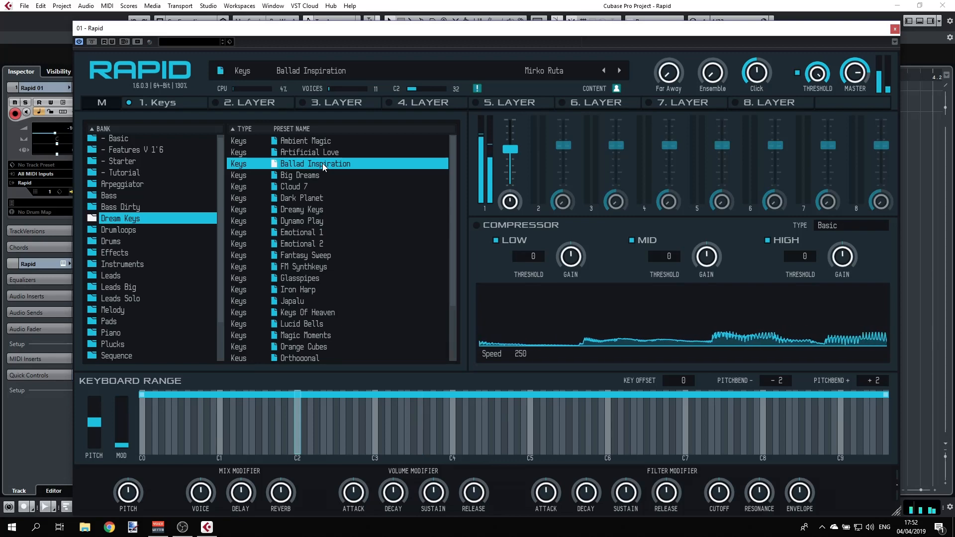
click(318, 172)
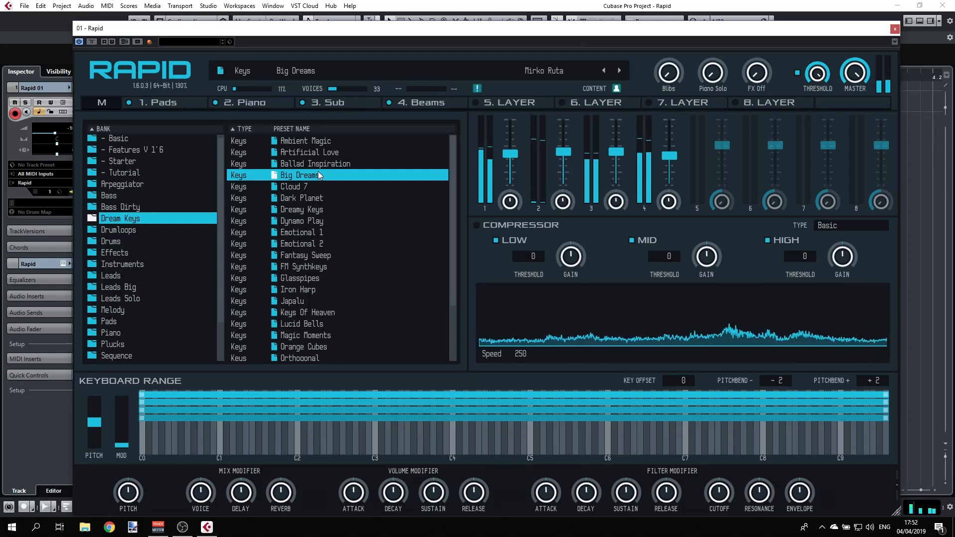
Step: Audition the Dream Keys presets Cloud 7, Dark Planet, Dreamy Keys and Dynamo Play
click(310, 186)
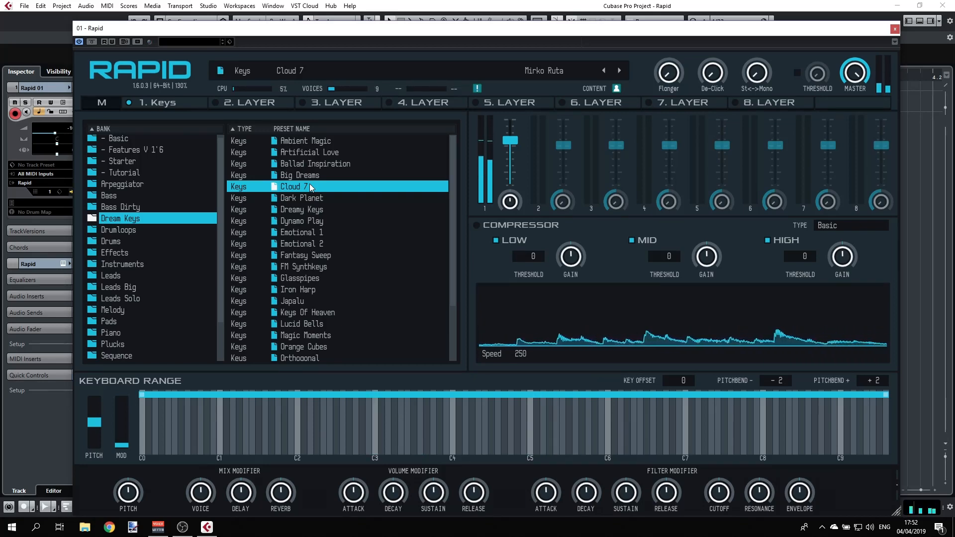
click(306, 197)
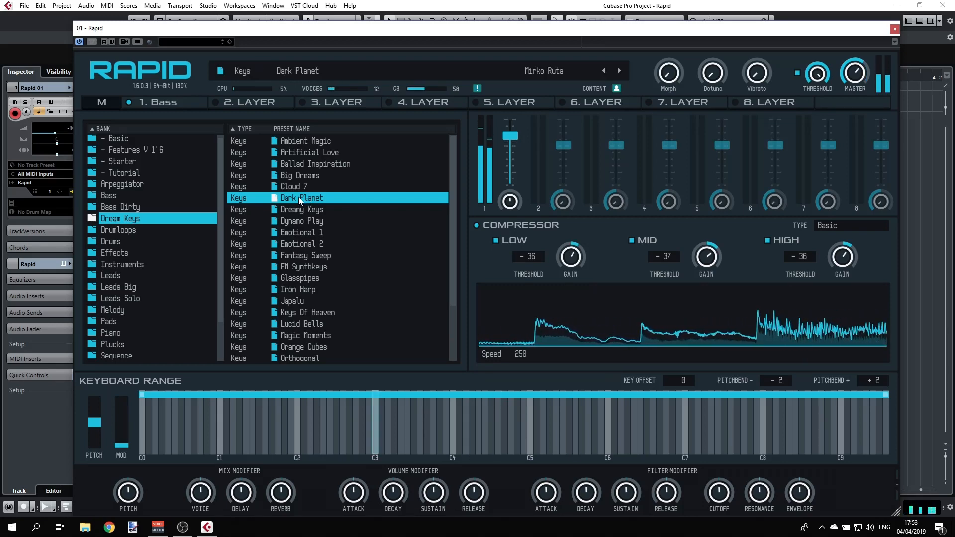
click(304, 209)
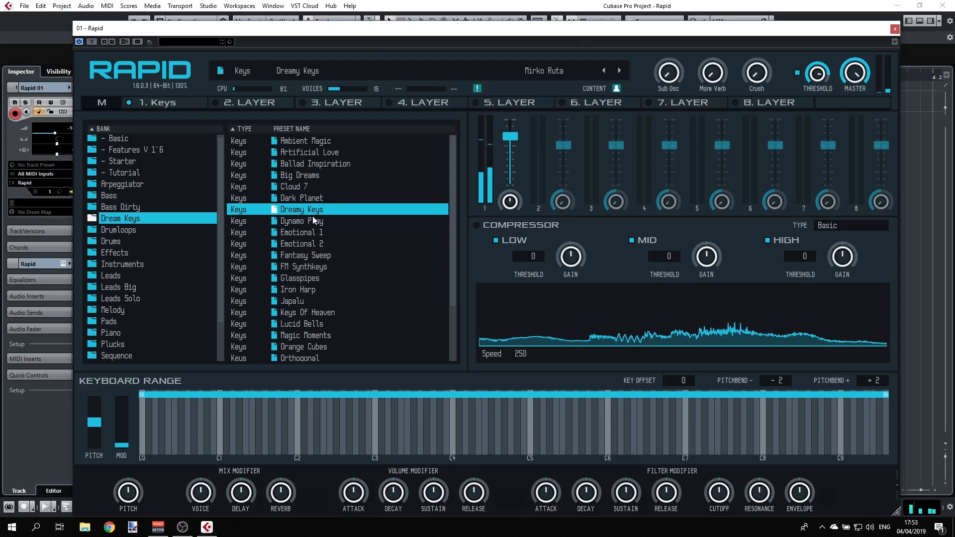
click(312, 219)
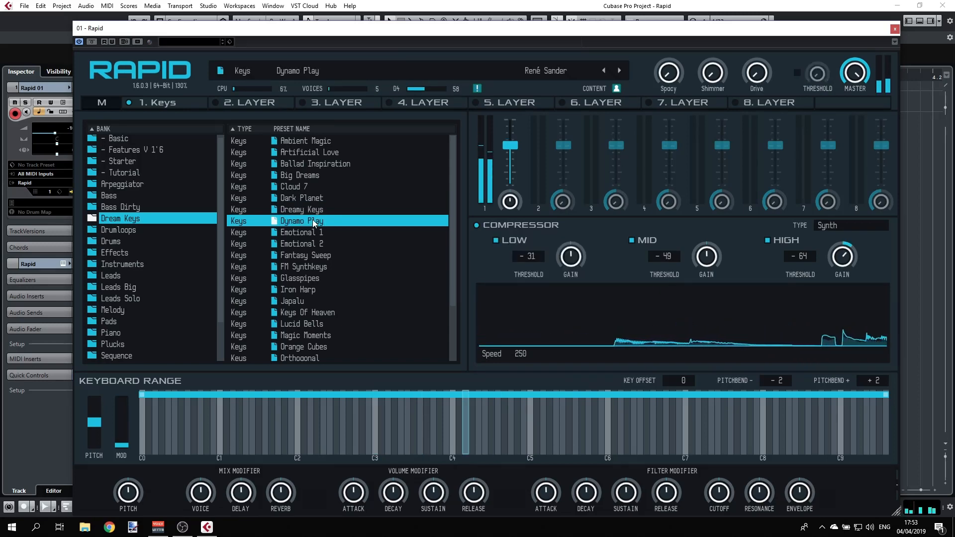
Step: Audition the Dream Keys presets Emotional 1, Fantasy Sweep, FM Synthkeys and Glasspipes
click(304, 237)
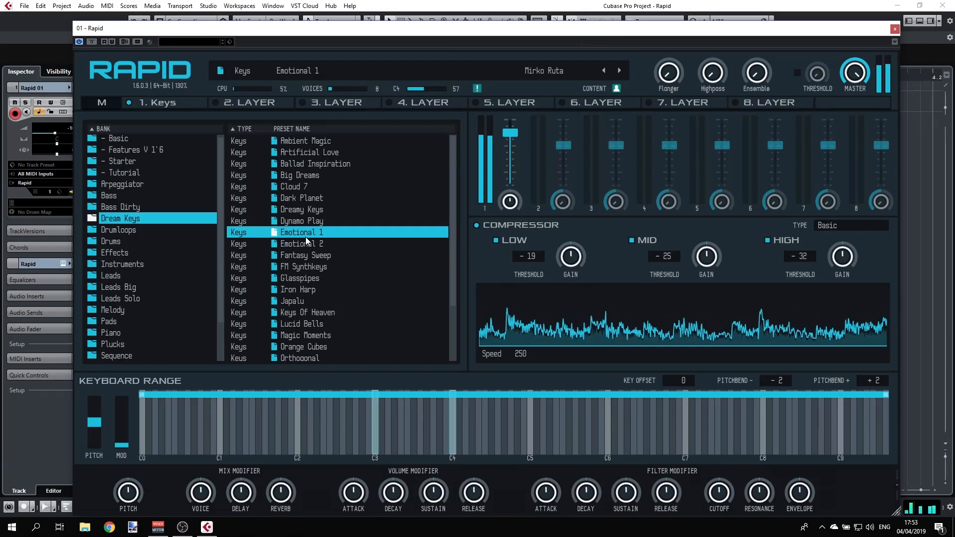
click(321, 254)
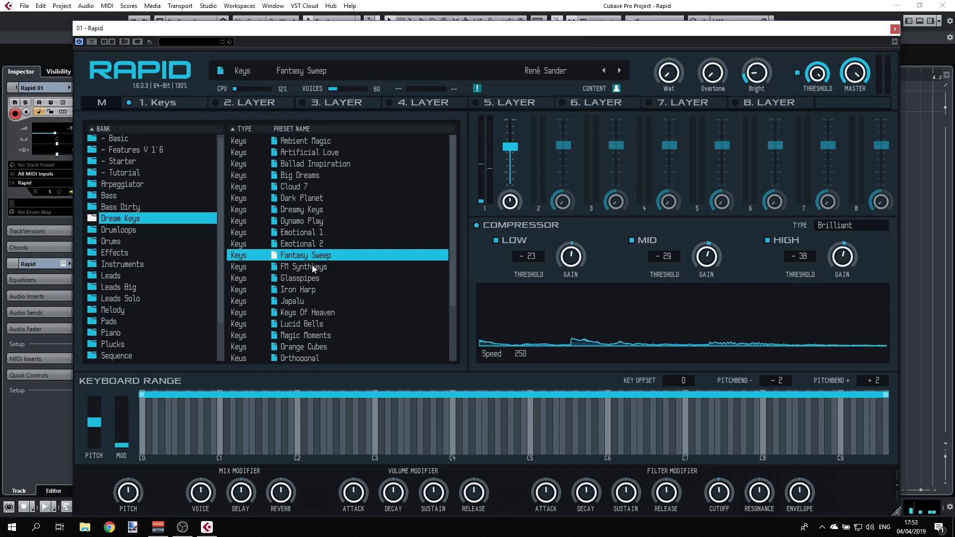
click(312, 267)
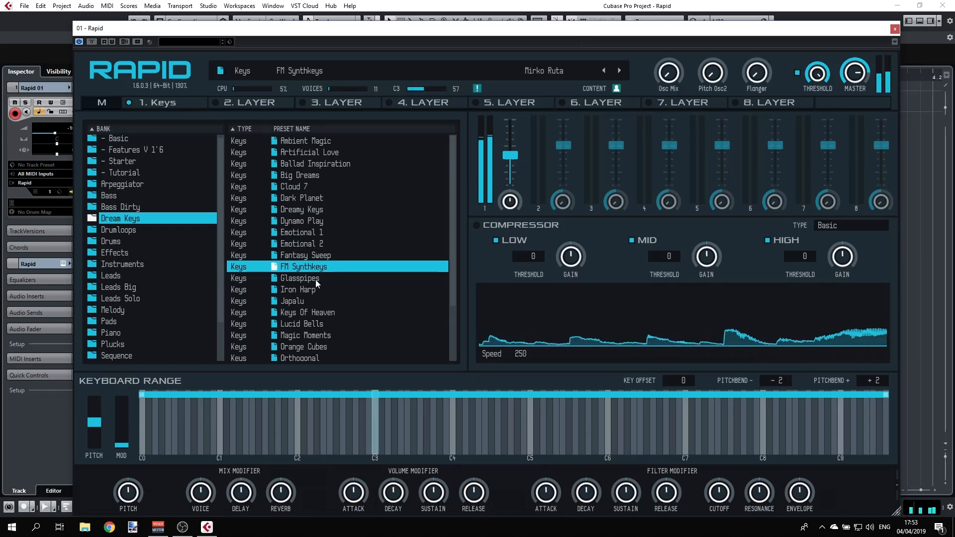
click(316, 280)
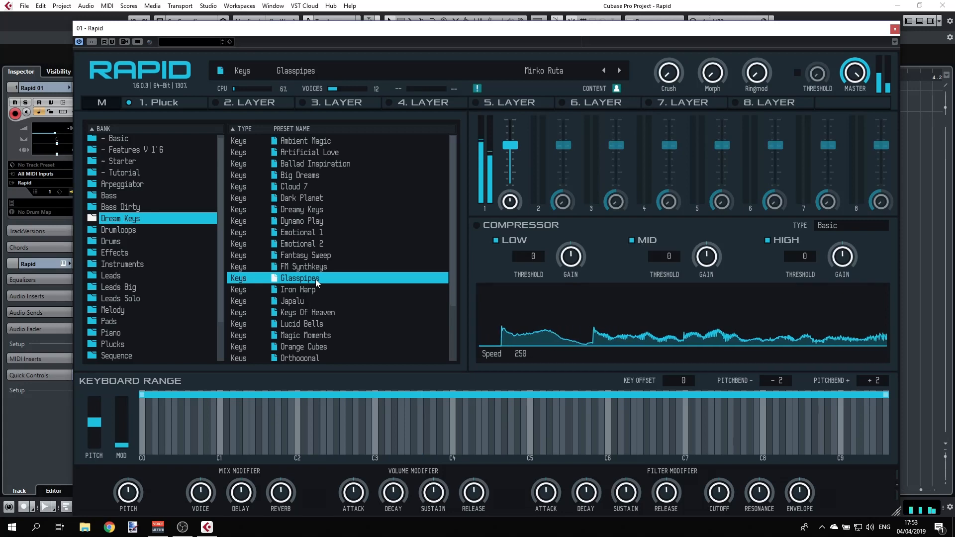
Step: Audition the Bass Dirty bank presets Basic Screamer 1, Drop It 1, Drop It 2, Evil Drop 1 and Evil Drop 2
click(131, 208)
click(305, 144)
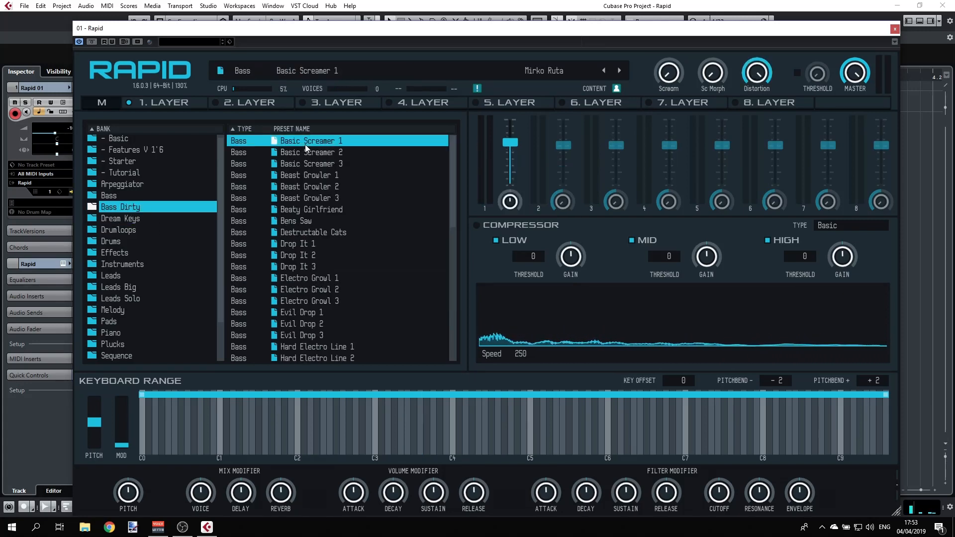
click(308, 246)
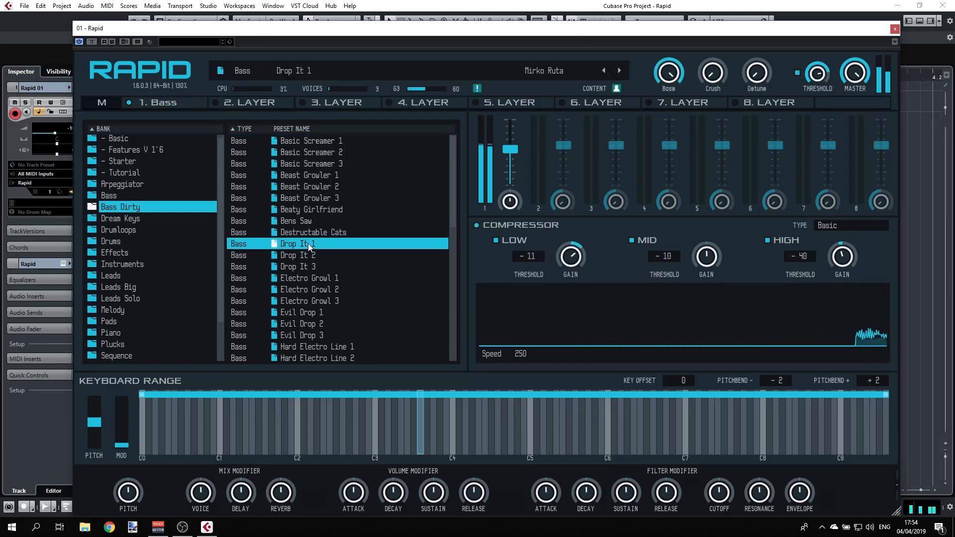
click(306, 255)
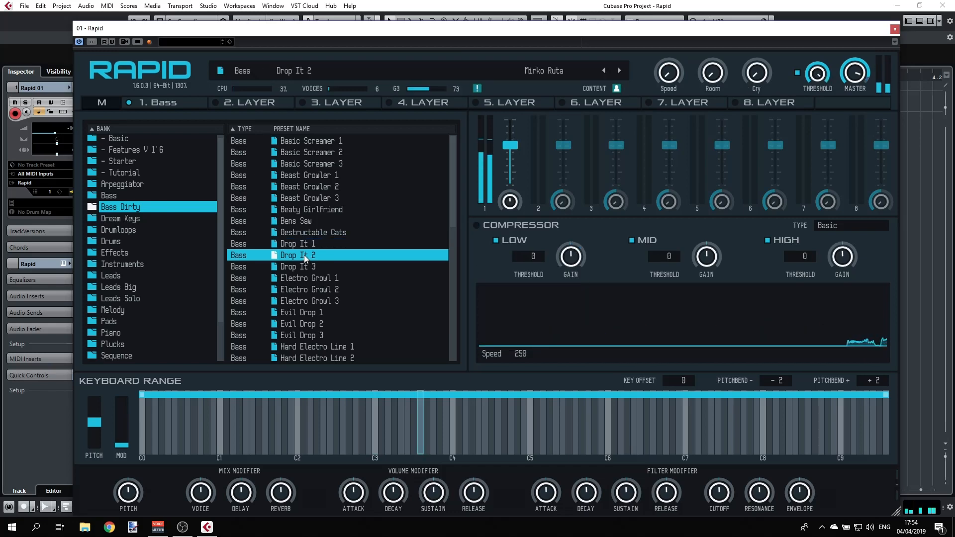
click(301, 311)
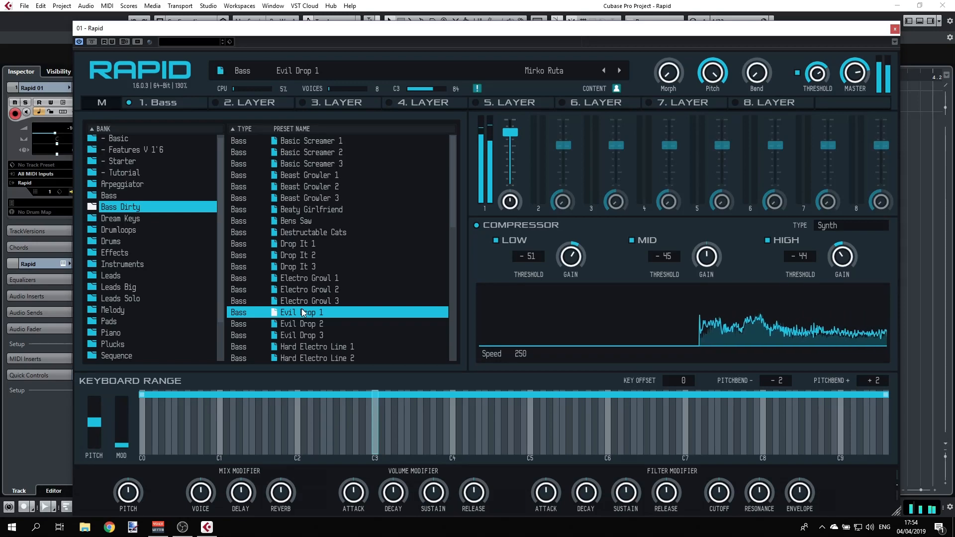
click(305, 323)
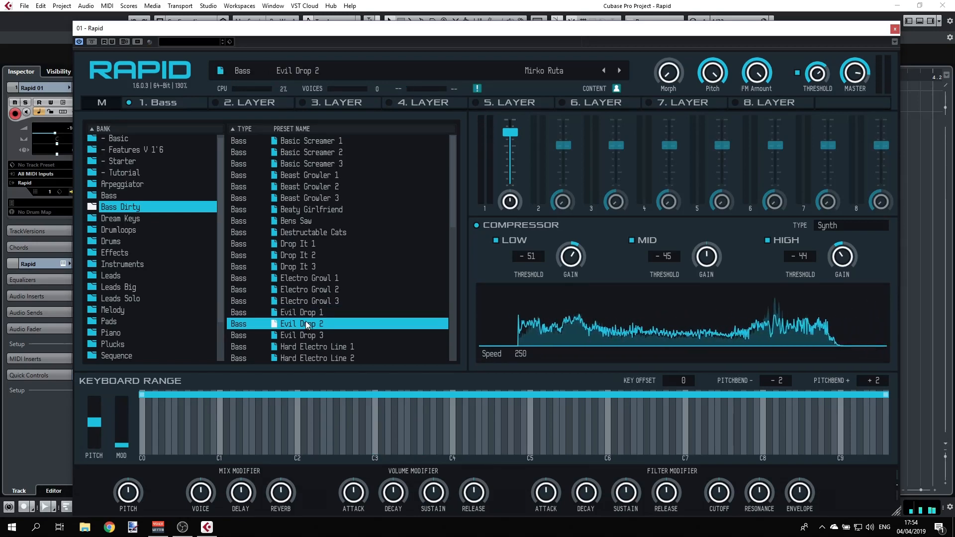
Step: Audition the Bass Dirty presets Neurophase 1, What Hoover, Wobble Mod Wheel, Wobbler 12 and Wrorm
scroll(306, 321, down, 4)
click(305, 279)
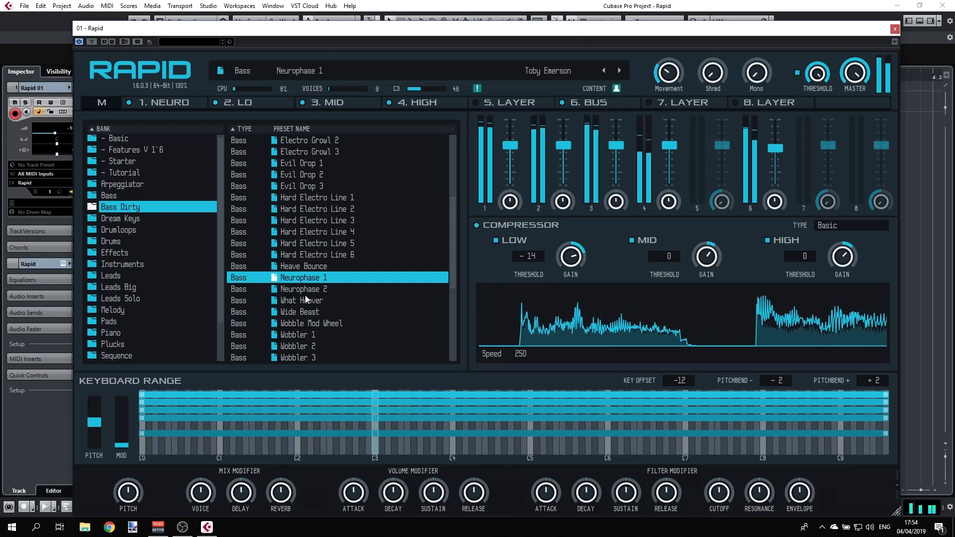
click(302, 300)
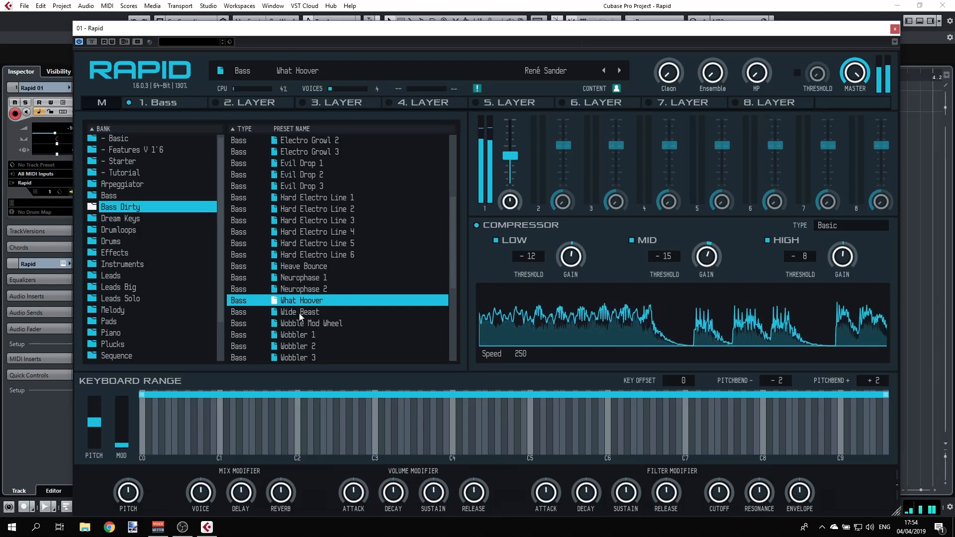
click(298, 323)
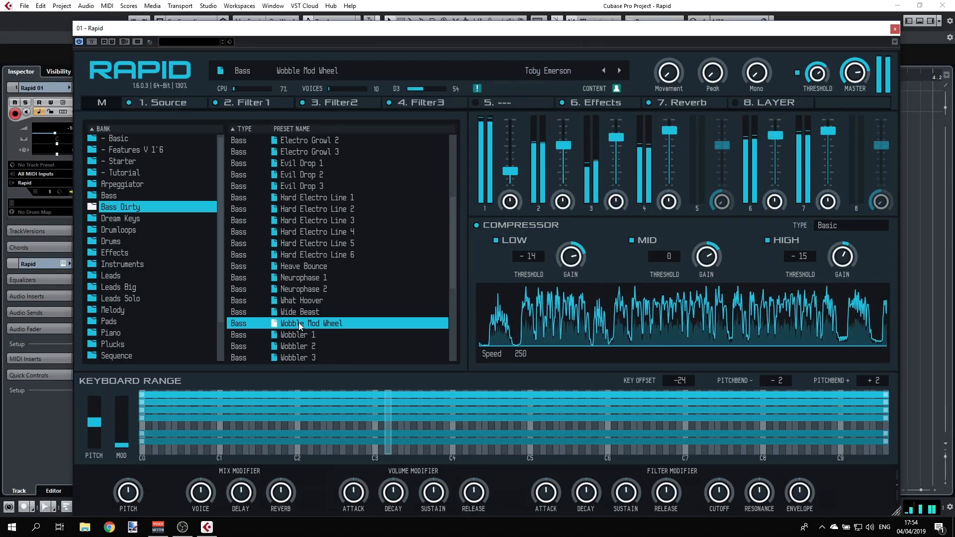
scroll(301, 308, down, 5)
click(310, 288)
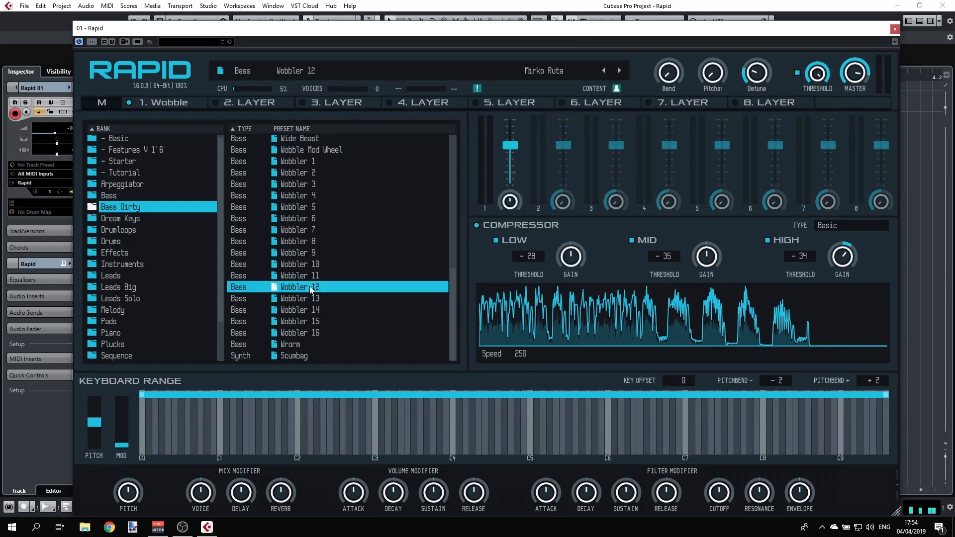
click(300, 345)
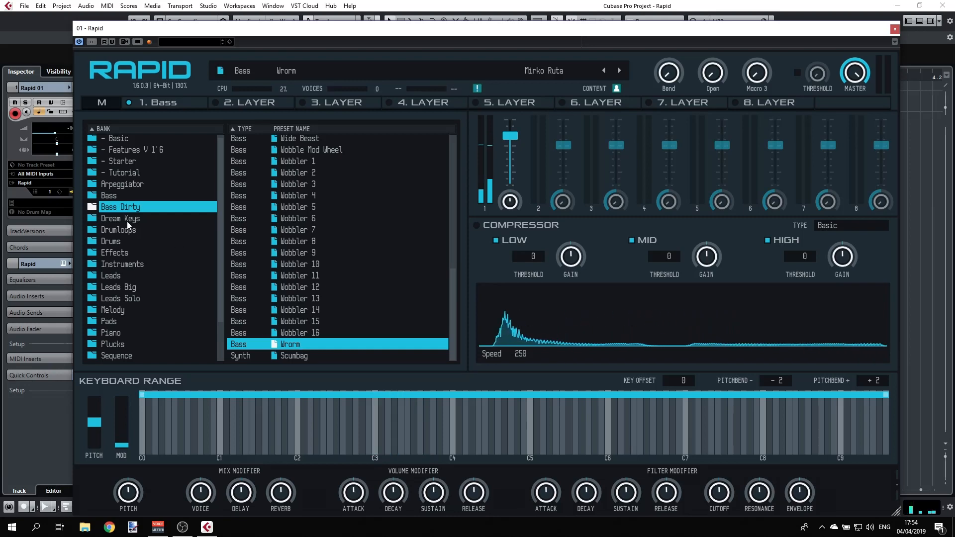
Step: Audition the Effects bank presets Alarma, Catwalk, Endless Expands and Fire Brigade
click(120, 252)
click(303, 142)
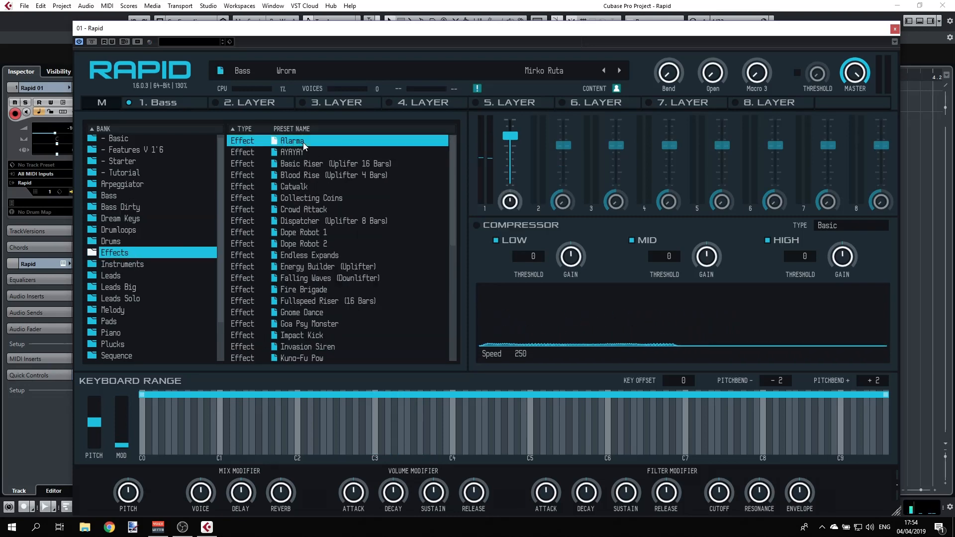
click(297, 184)
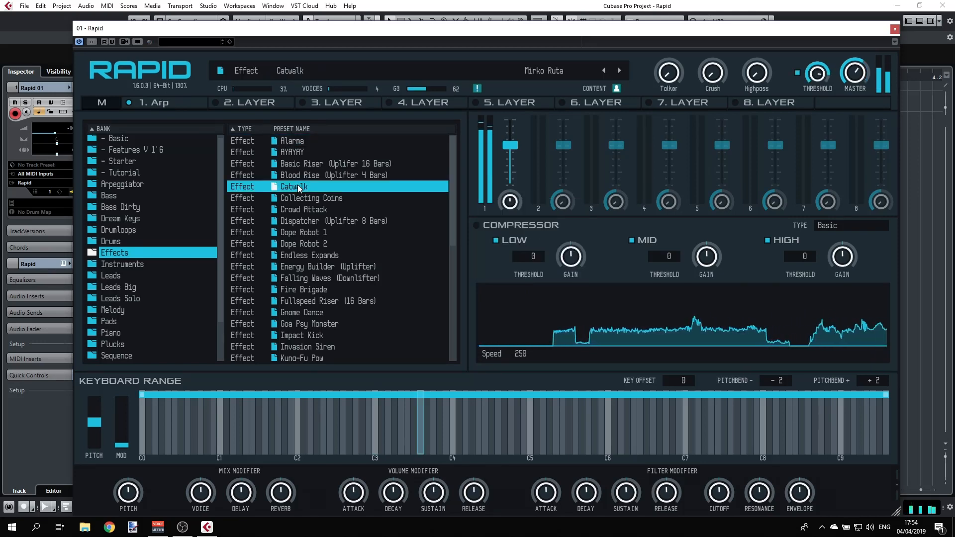
click(298, 256)
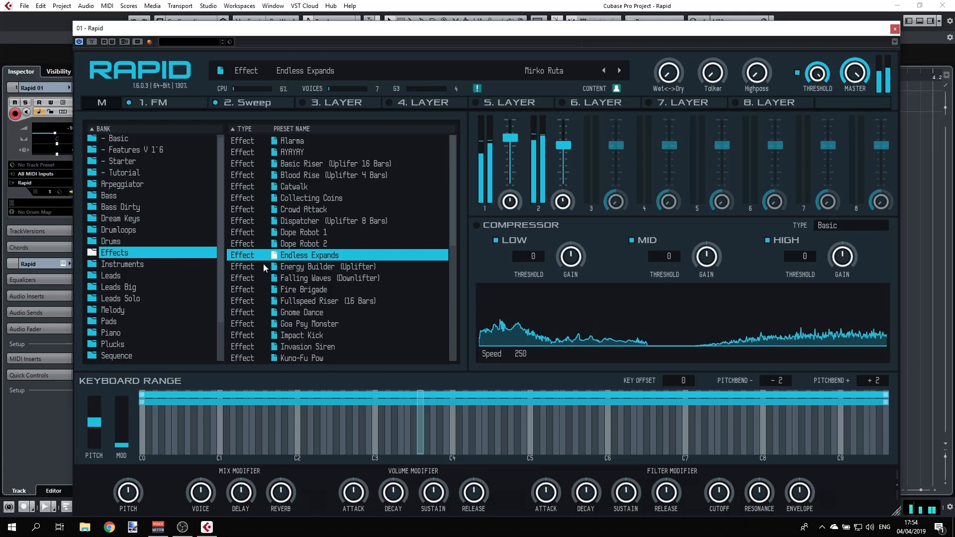
click(302, 290)
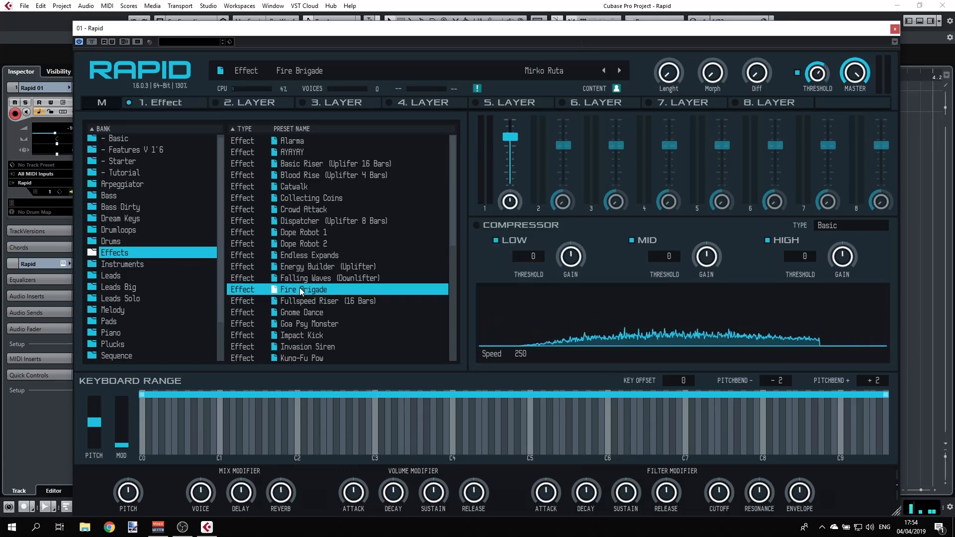
Step: Audition the Effects presets Goa Psy Monster, Impact Kick, Invasion Siren and Mechanic Flies
click(297, 327)
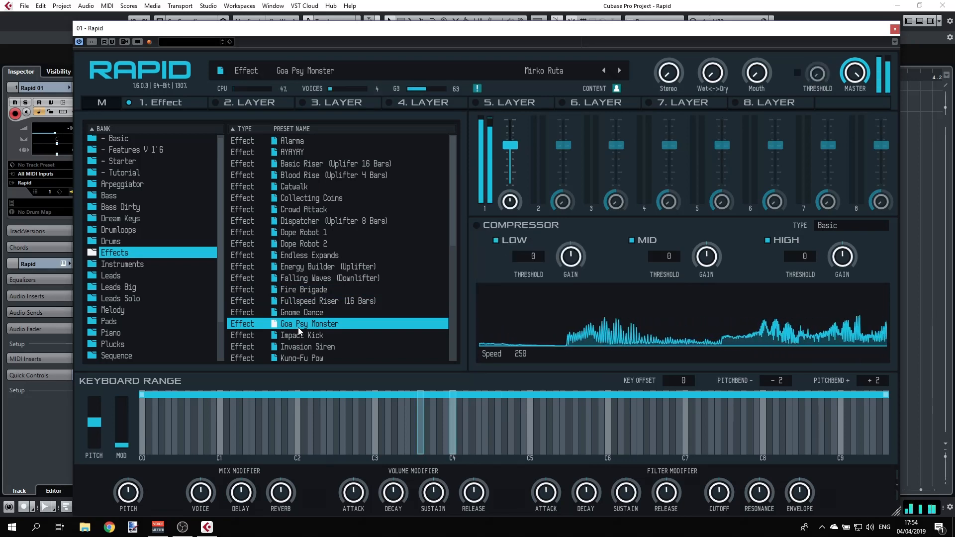
click(302, 335)
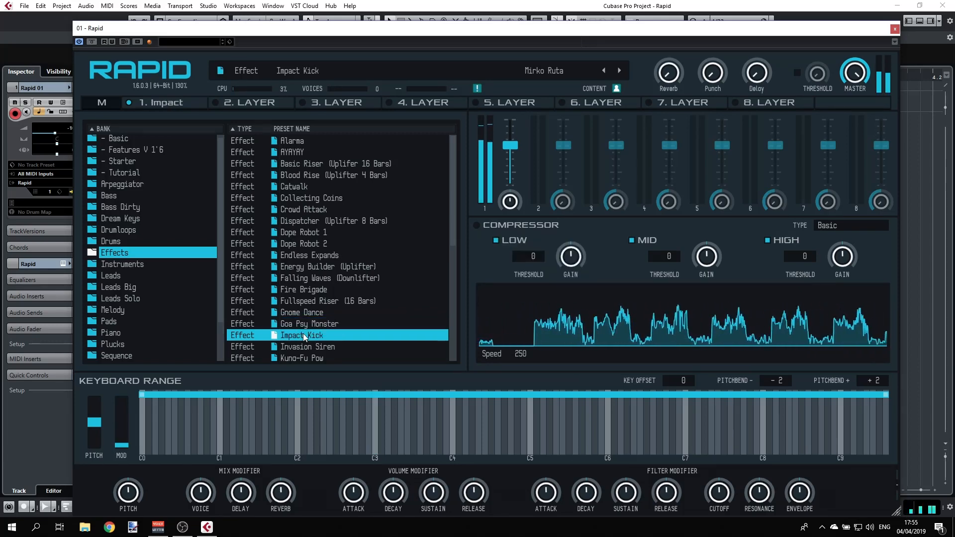
click(309, 345)
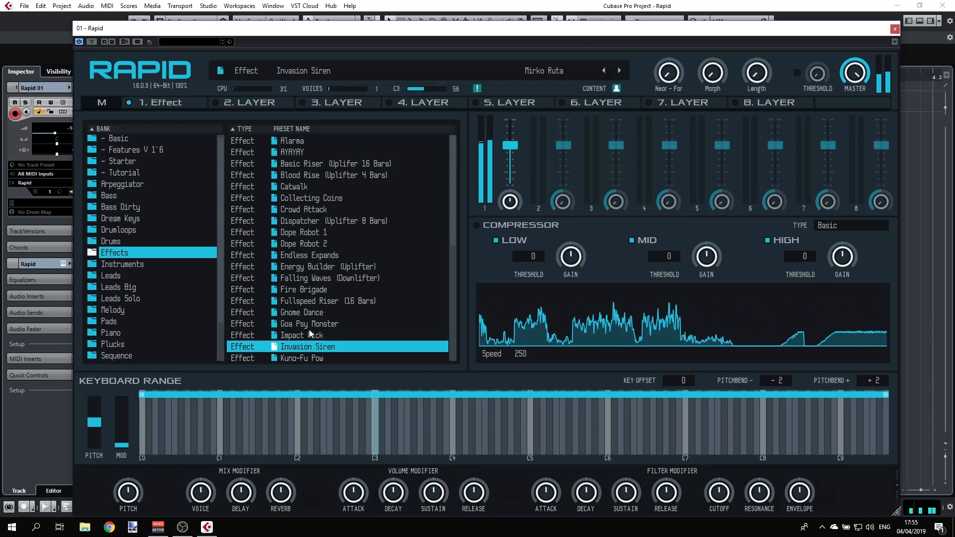
scroll(309, 329, down, 3)
click(301, 271)
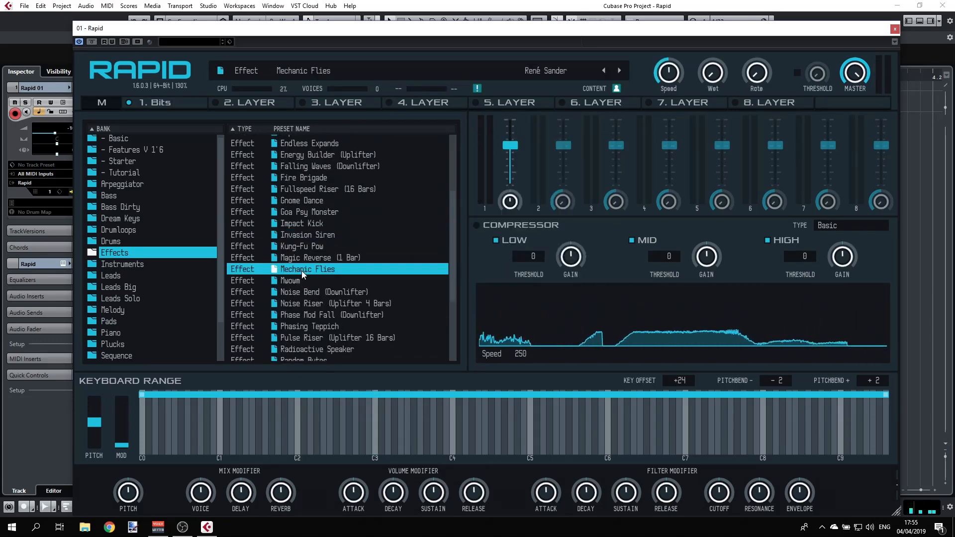
Step: Audition the Phase Mod Fall (Downlifter) preset and inspect the settings of its first layer before returning to the preset browser
click(309, 313)
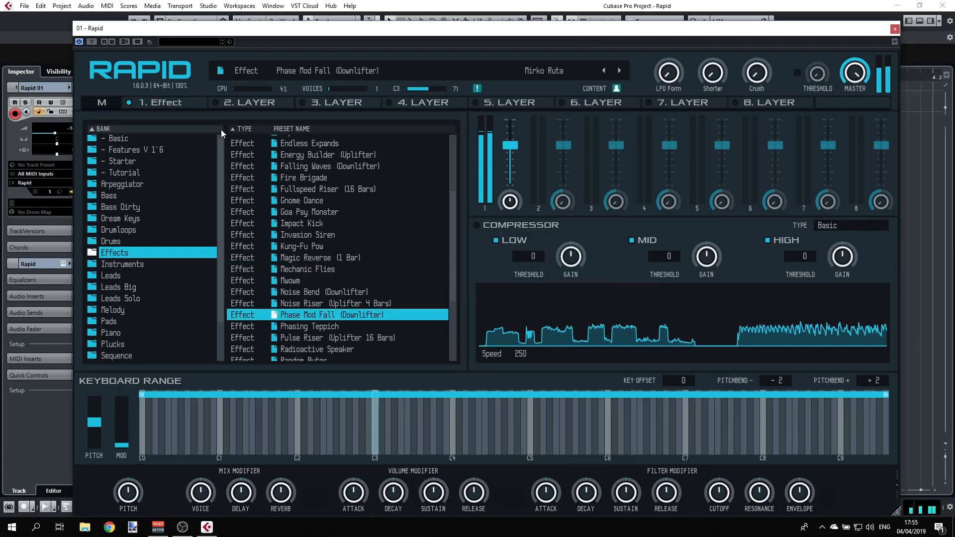
click(175, 103)
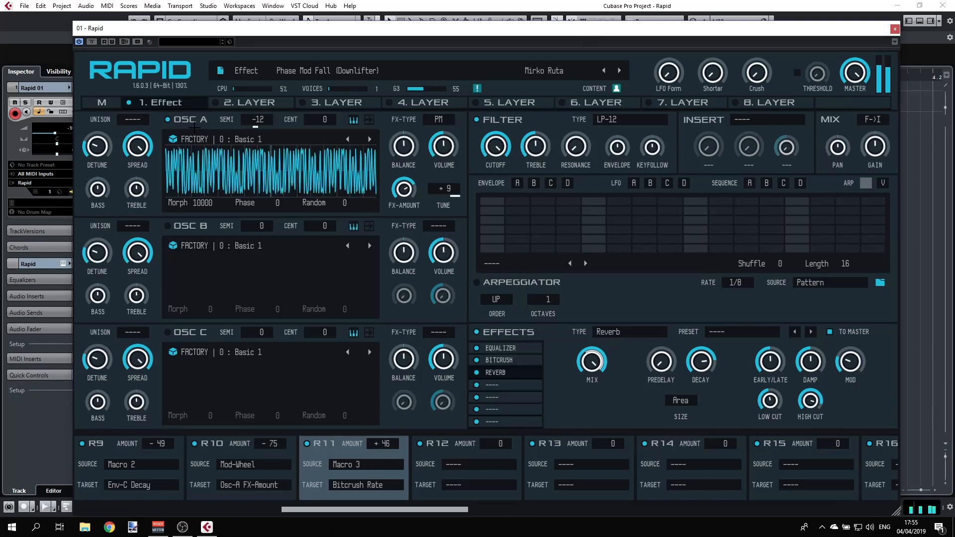
click(164, 108)
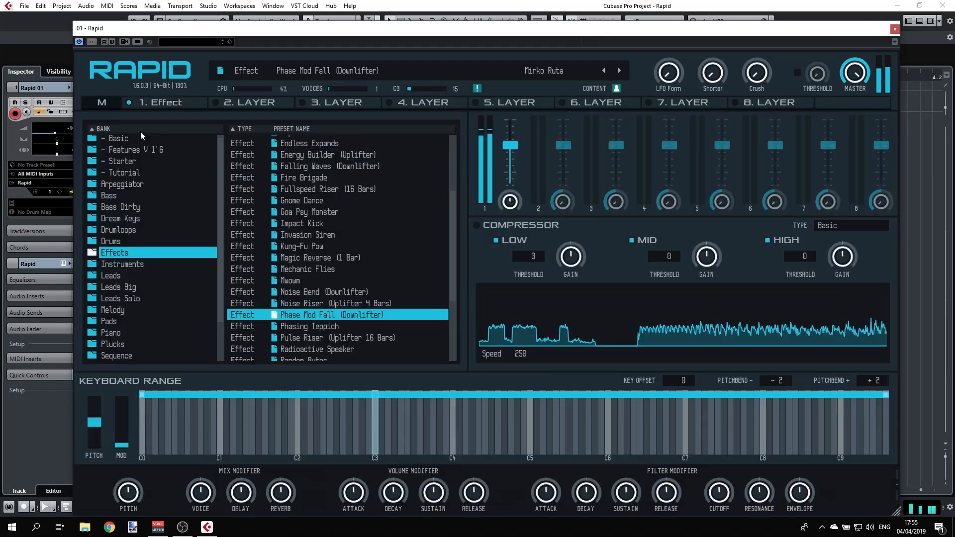
Step: Audition the Effects presets Phasing Teppich, Sidechain Noise and Very Angry Moscito
click(329, 327)
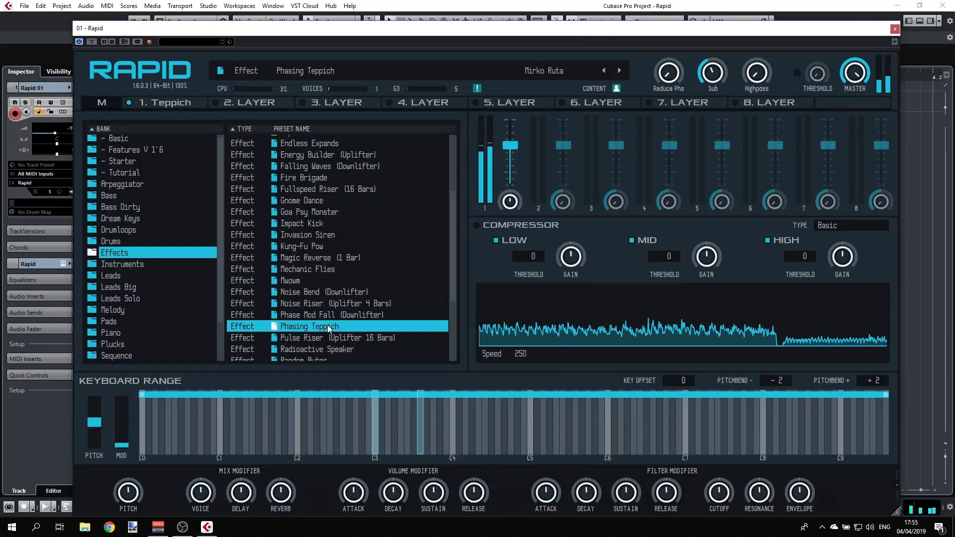
scroll(325, 325, down, 5)
click(318, 286)
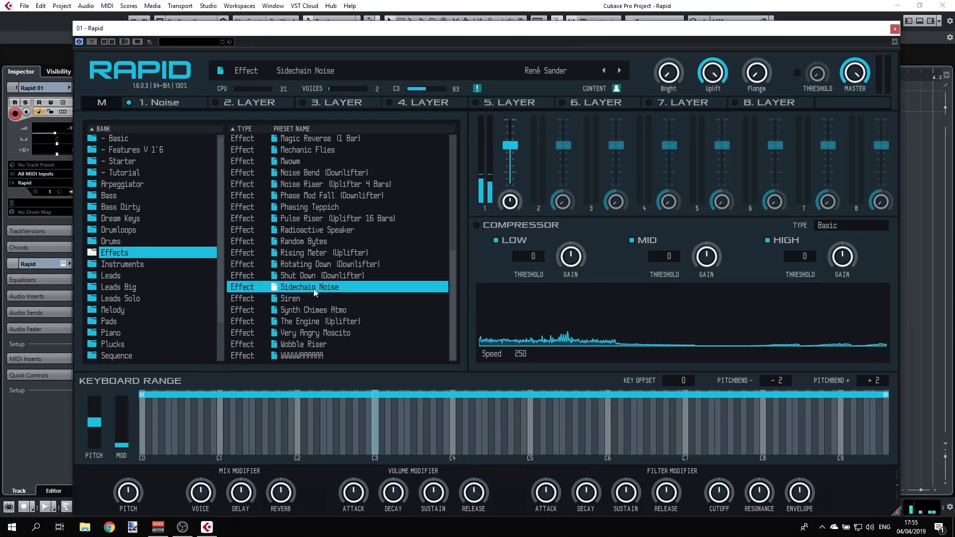
click(315, 331)
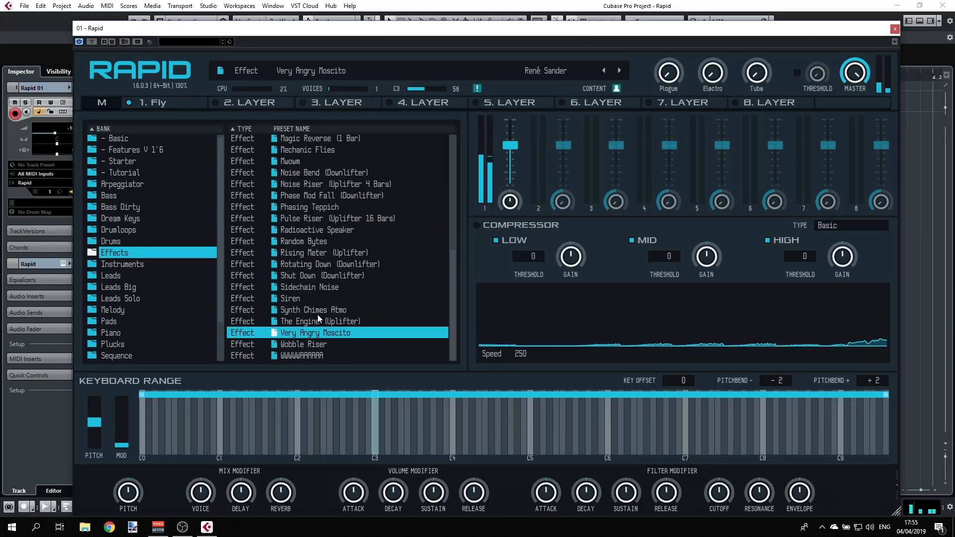
scroll(330, 297, up, 8)
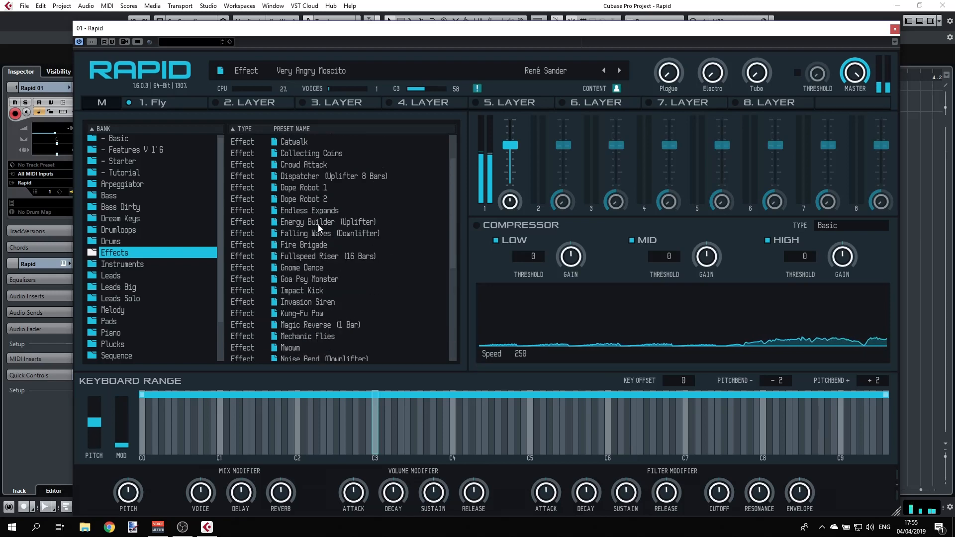
Step: Sort the Drumloops bank by preset name and load the Analog Drumloop preset
click(133, 231)
click(294, 129)
click(291, 142)
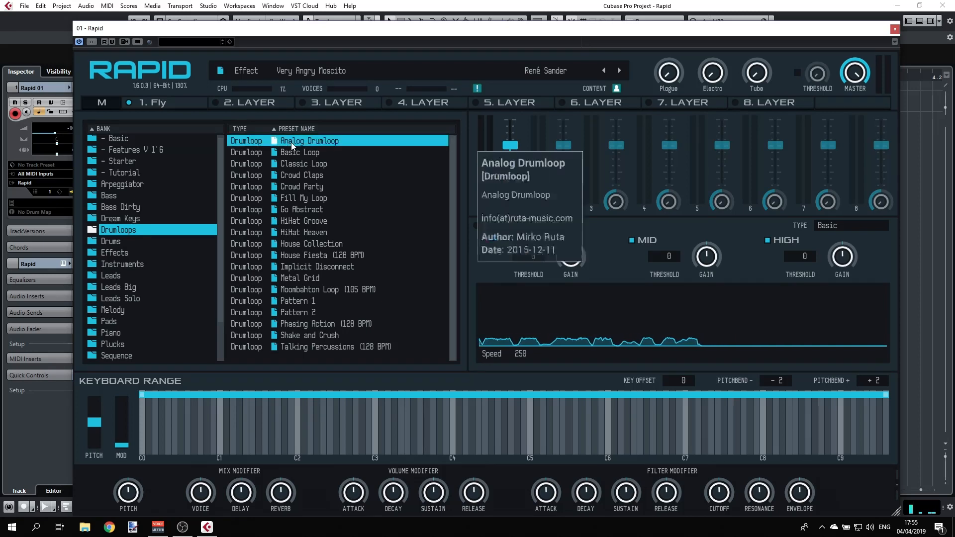
click(291, 142)
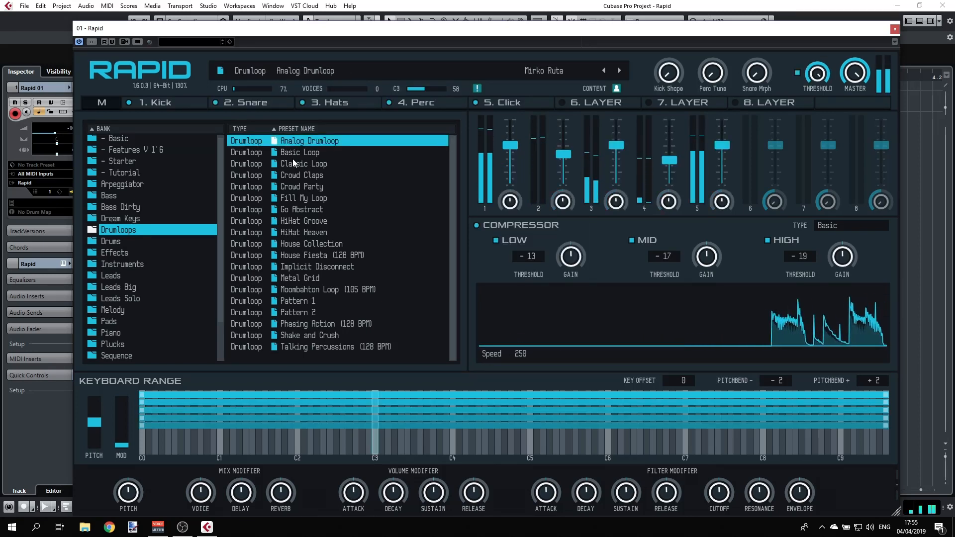
Step: Audition the Drumloops presets Pattern 1, HiHat Groove and House Collection
double_click(302, 300)
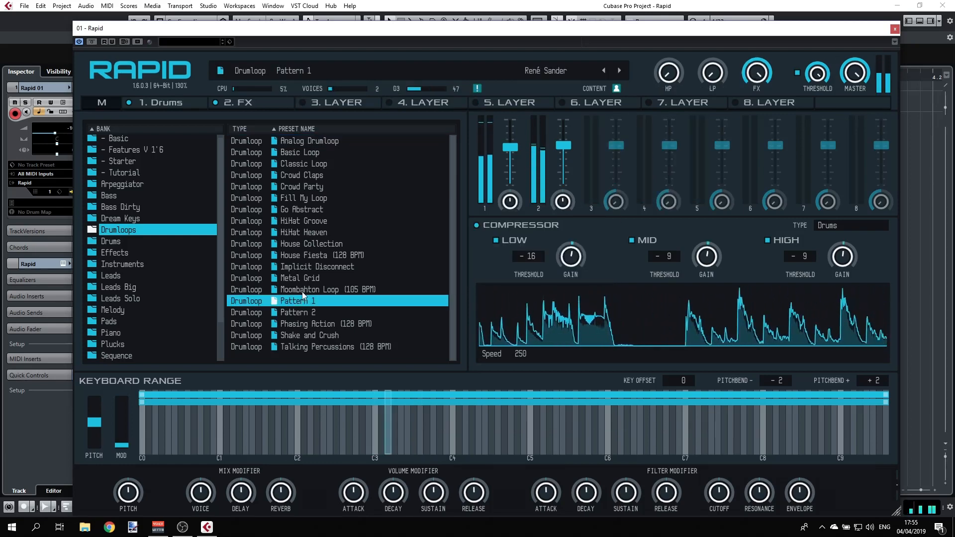
double_click(298, 223)
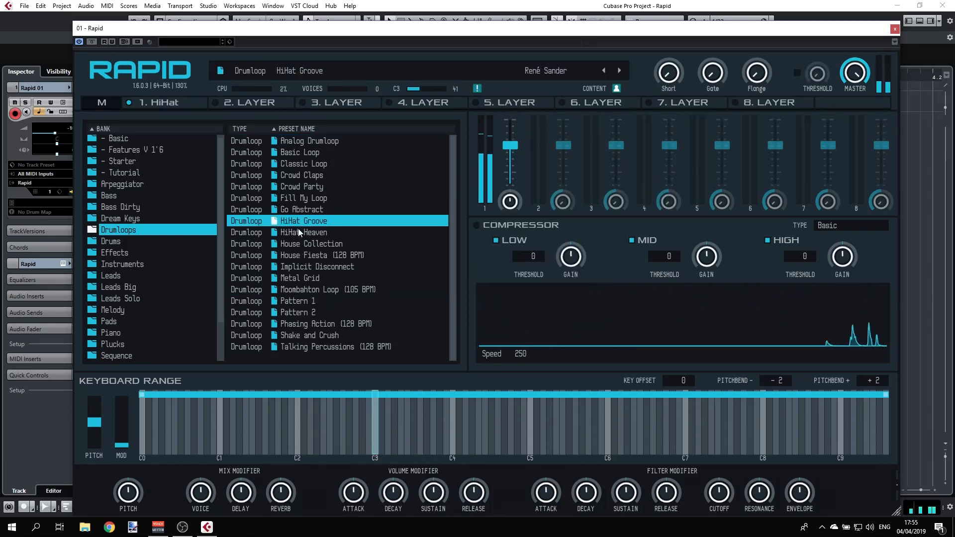
double_click(301, 243)
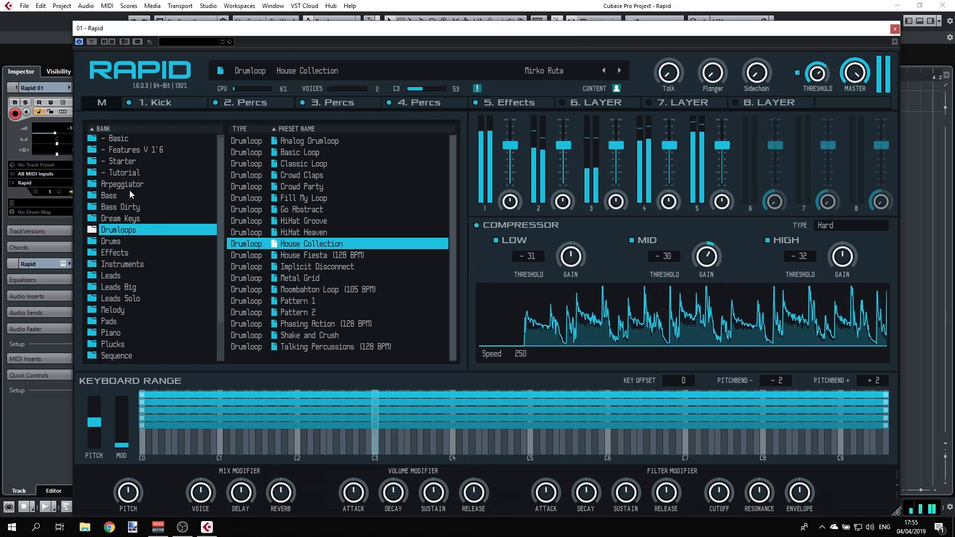
Step: Open the Pads bank and audition the presets Ambient Pad 1, Aphex String, Deep In Your Mind and Dream Emulator
click(117, 321)
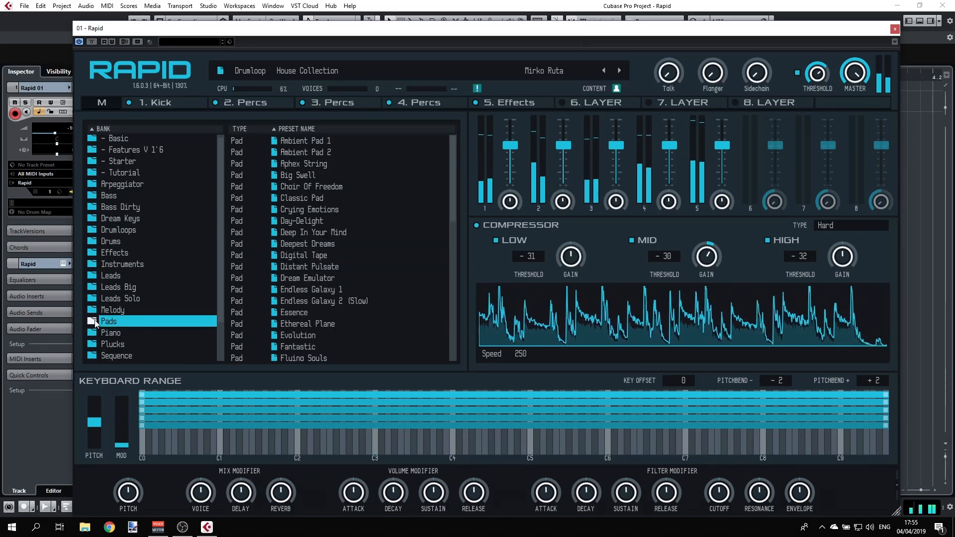
click(289, 142)
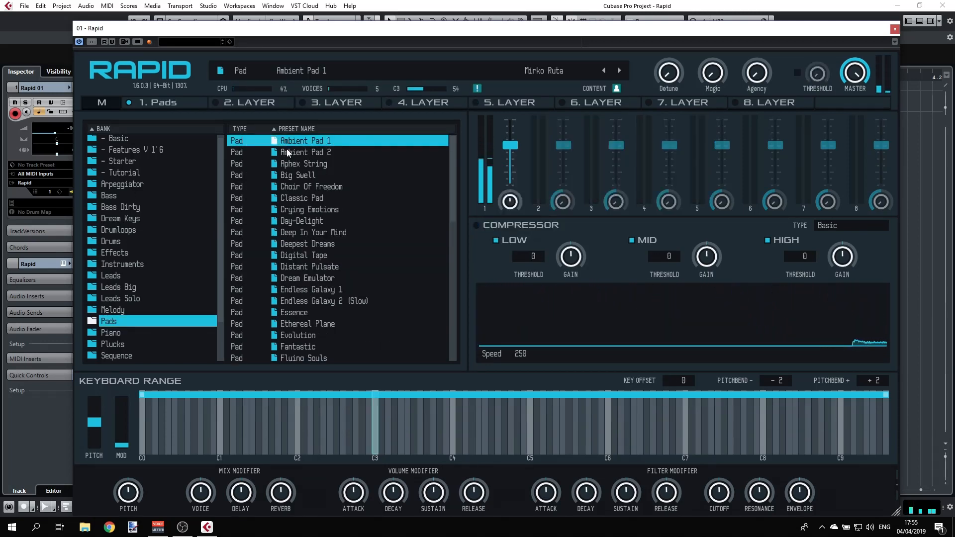
click(303, 164)
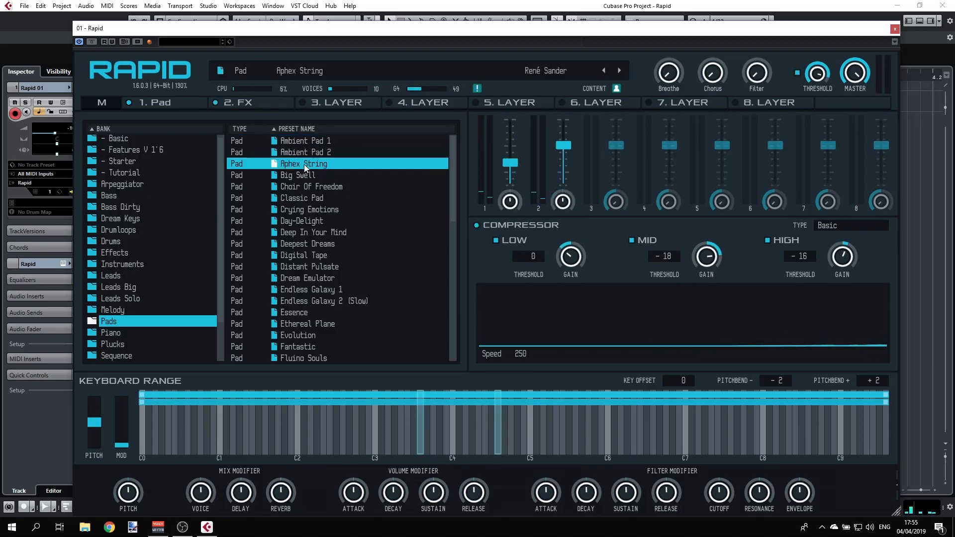
click(317, 232)
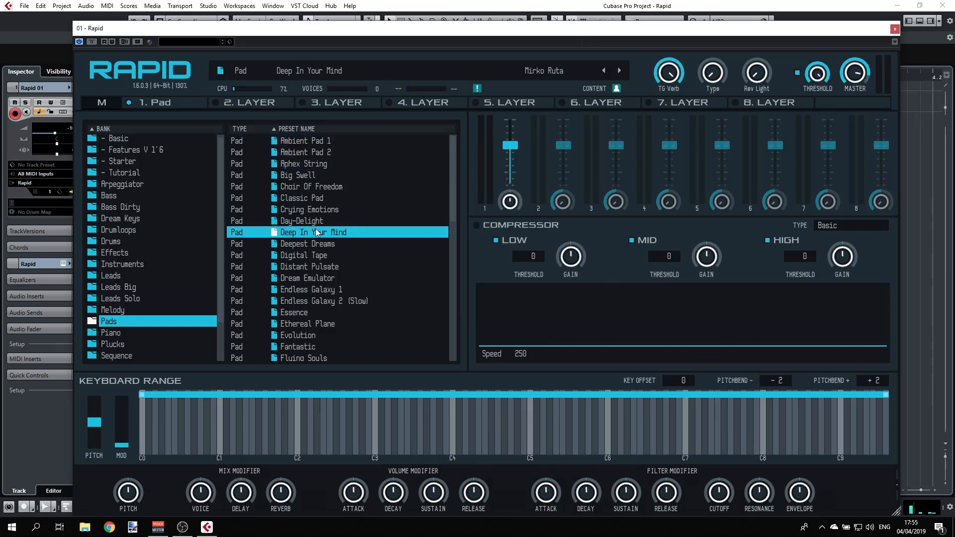
click(311, 278)
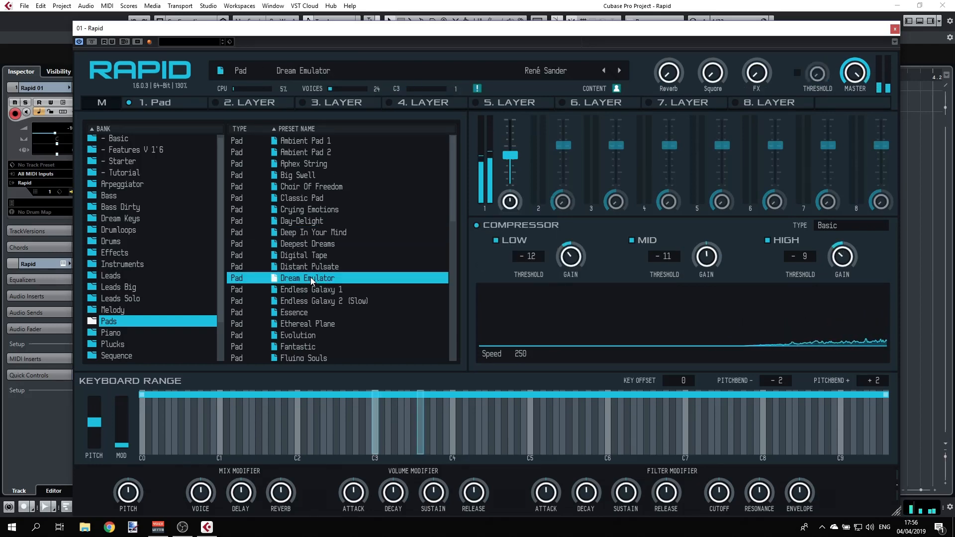
Step: Audition the Pads presets Golden Throne, Insecure Saws and Space Organ further down the bank
scroll(310, 280, down, 3)
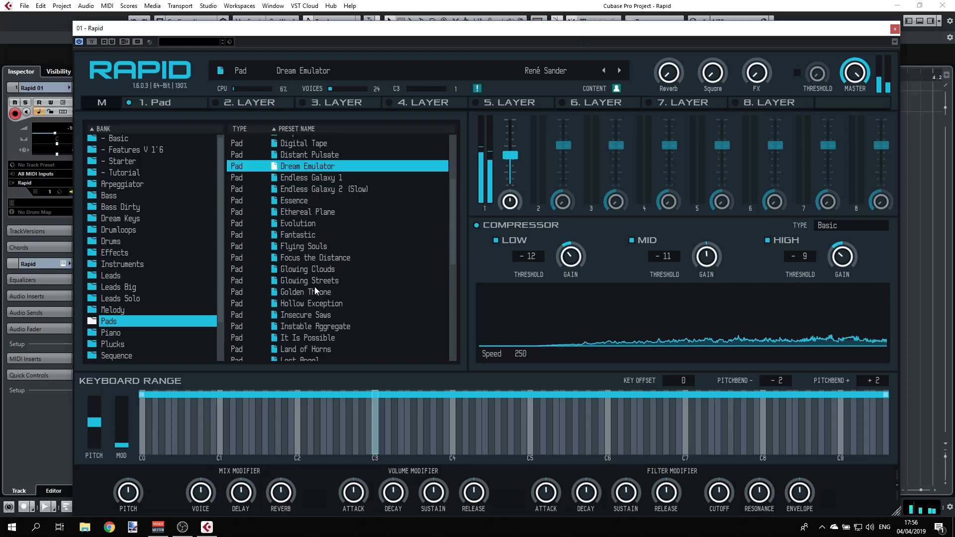
click(315, 287)
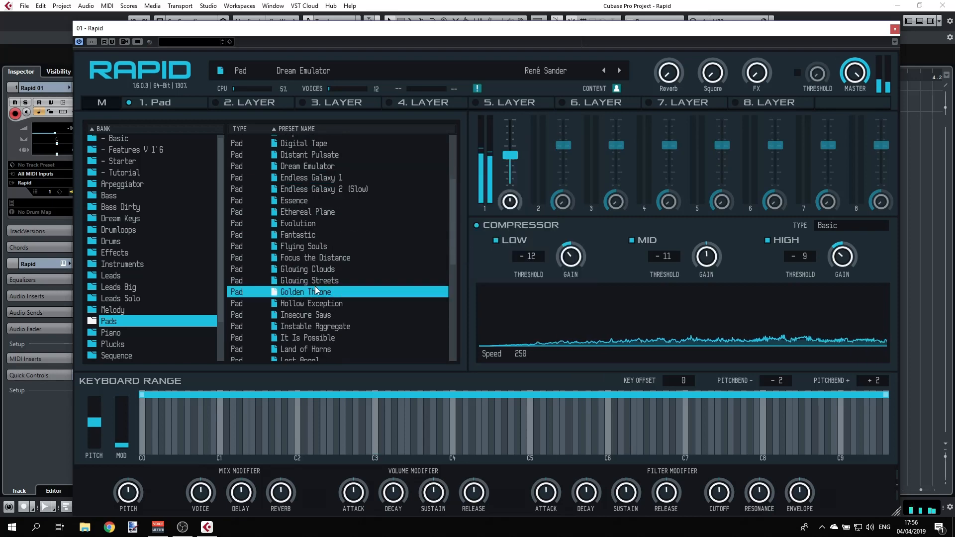
click(315, 315)
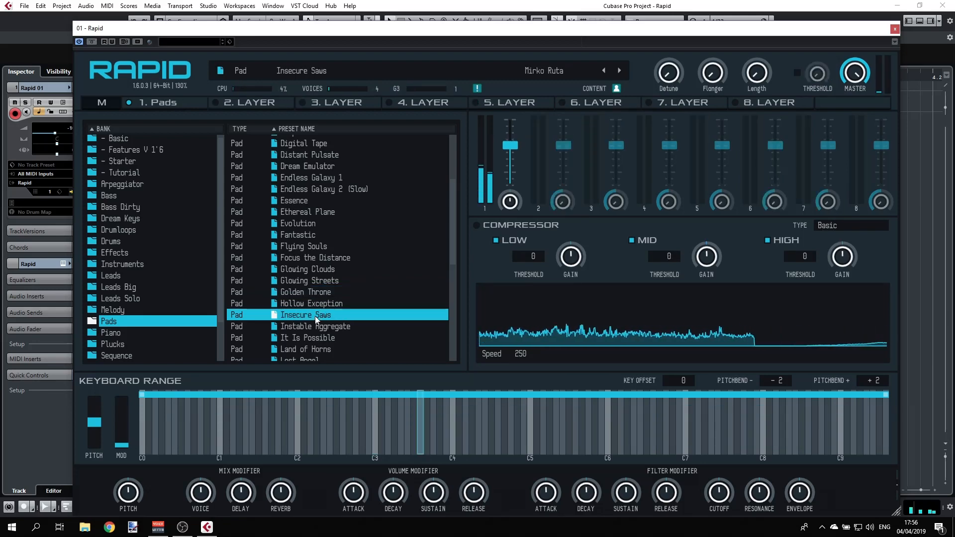
scroll(314, 317, down, 5)
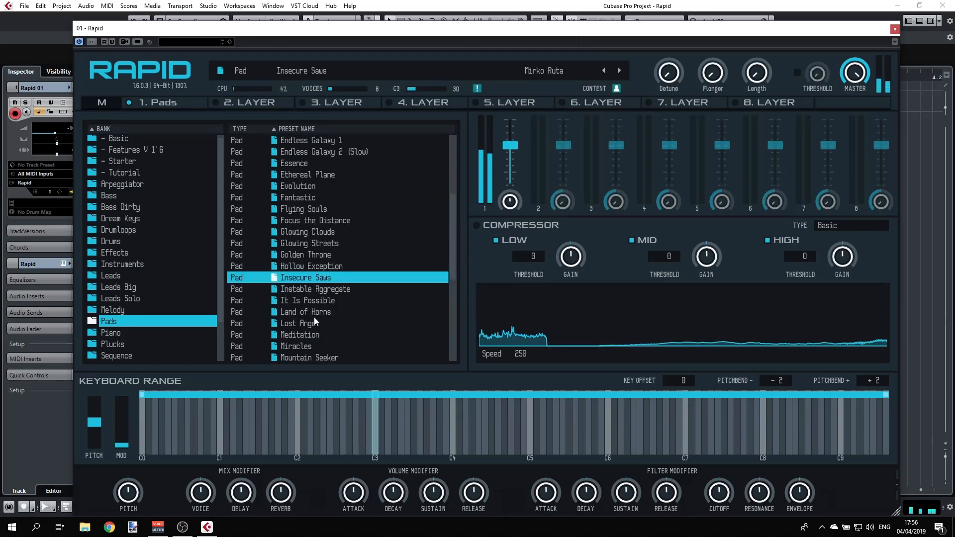
click(313, 305)
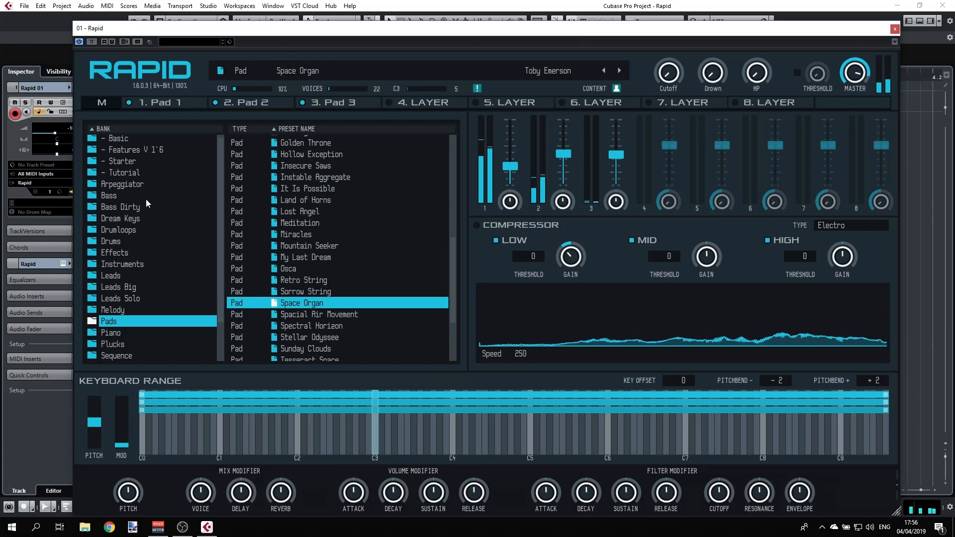
Step: Open the Sequence bank and load the DnB Starter (178 BPM) preset
scroll(131, 287, down, 2)
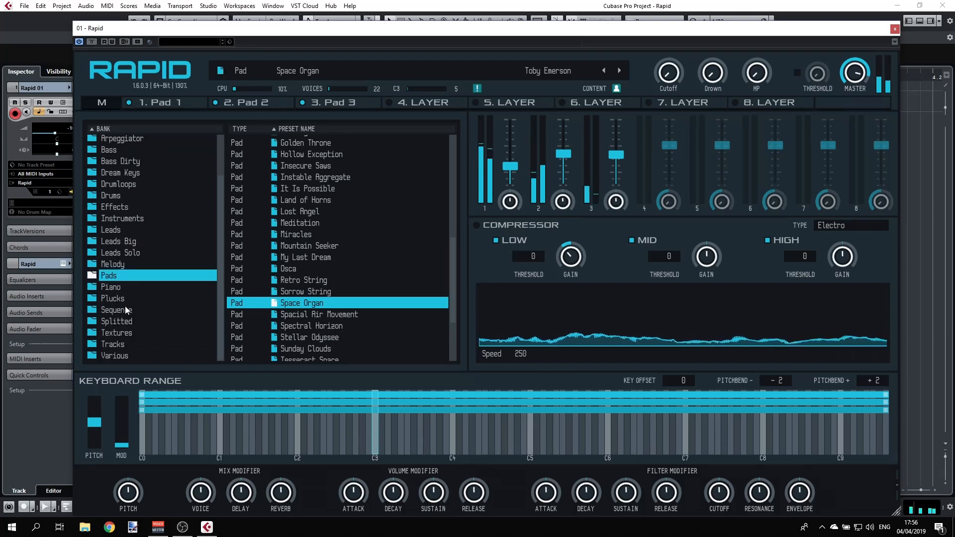
click(126, 310)
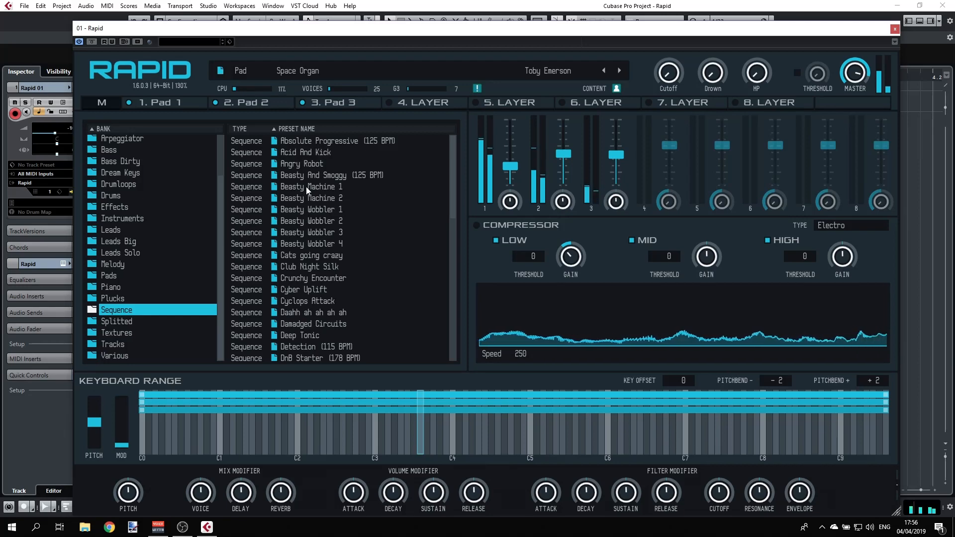
scroll(312, 294, down, 2)
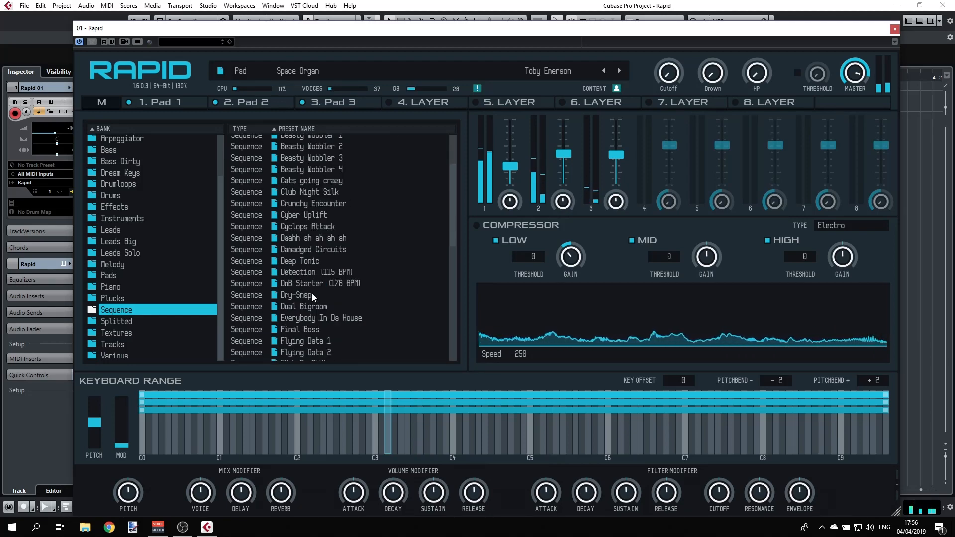
click(312, 284)
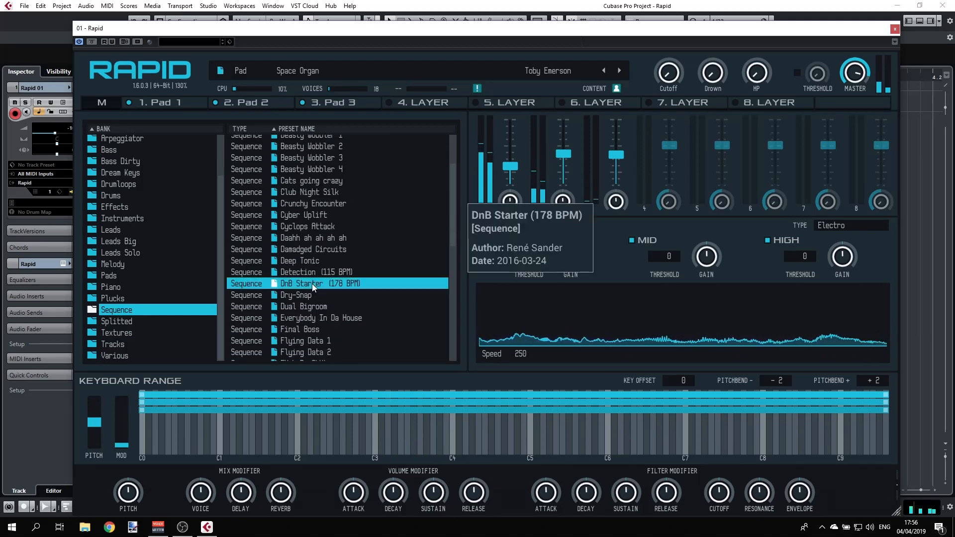